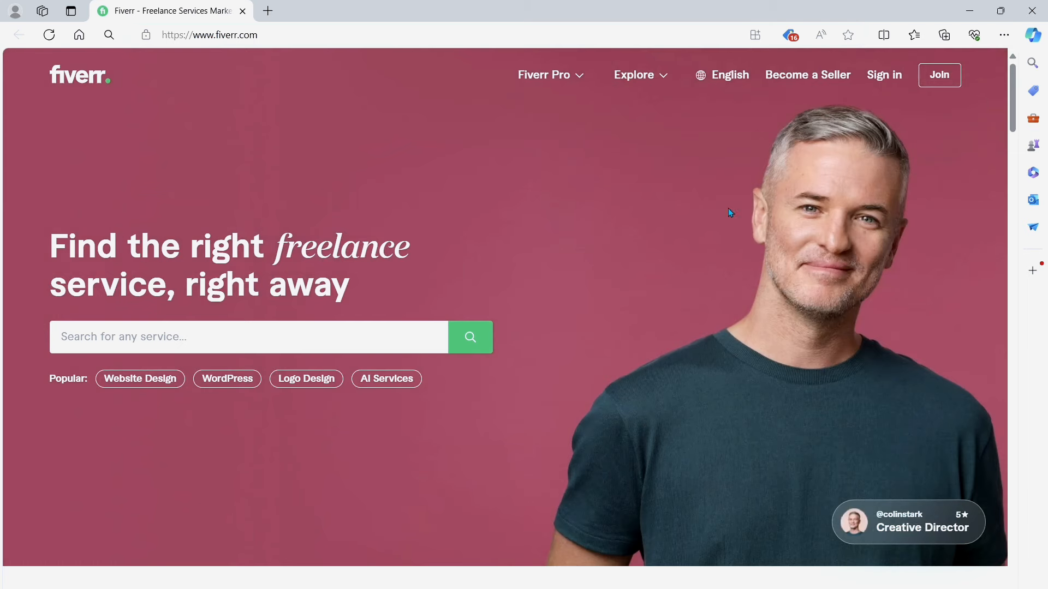
Sign up by email, entering the email address and a password meeting all four requirements.
{"action": "left_click", "coordinate": [936, 82]}
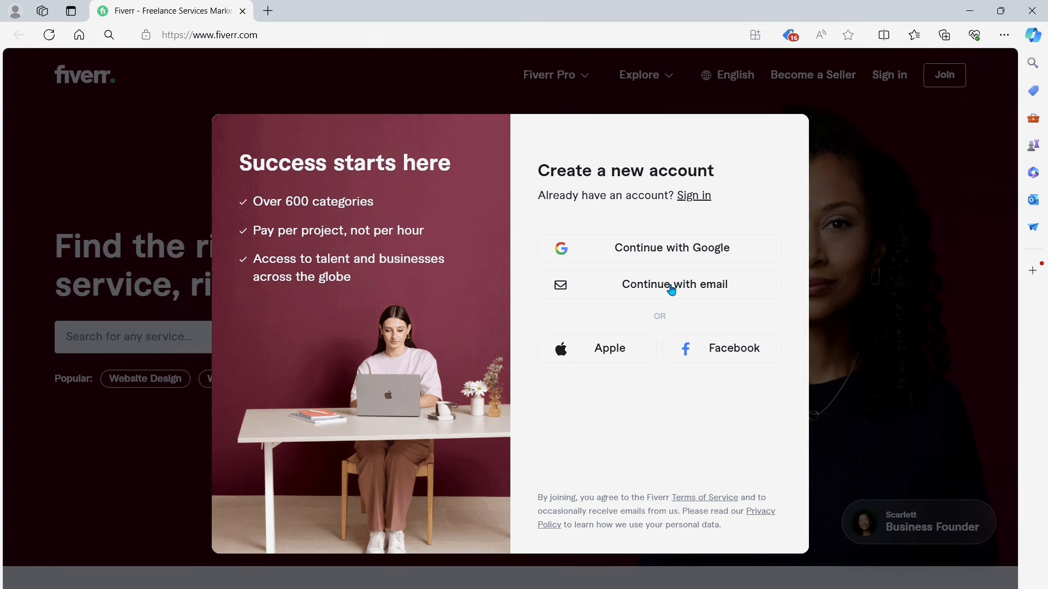
{"action": "left_click", "coordinate": [673, 287]}
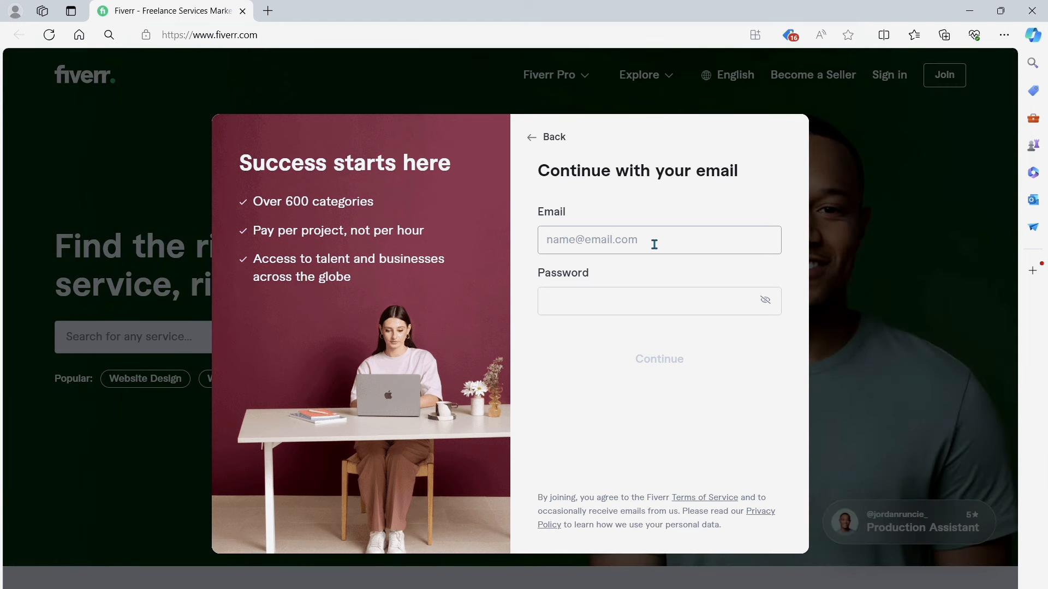
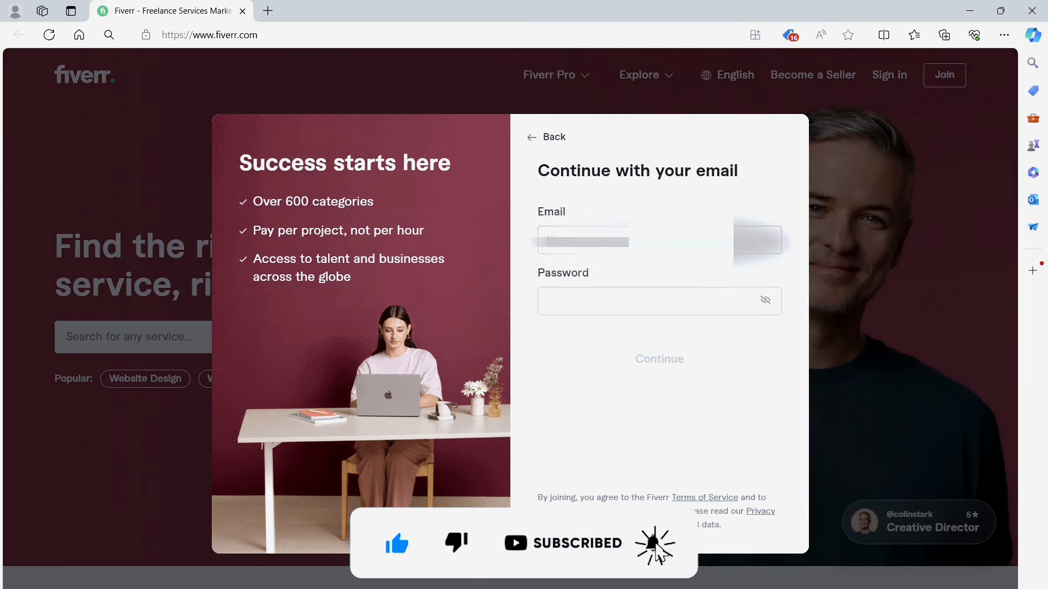
{"action": "left_click", "coordinate": [634, 300]}
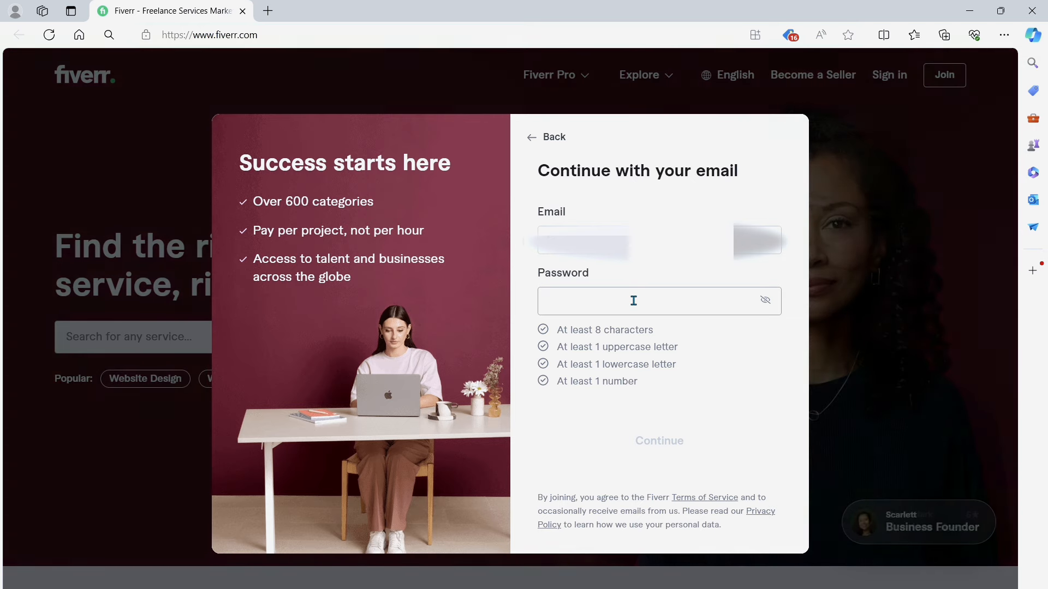
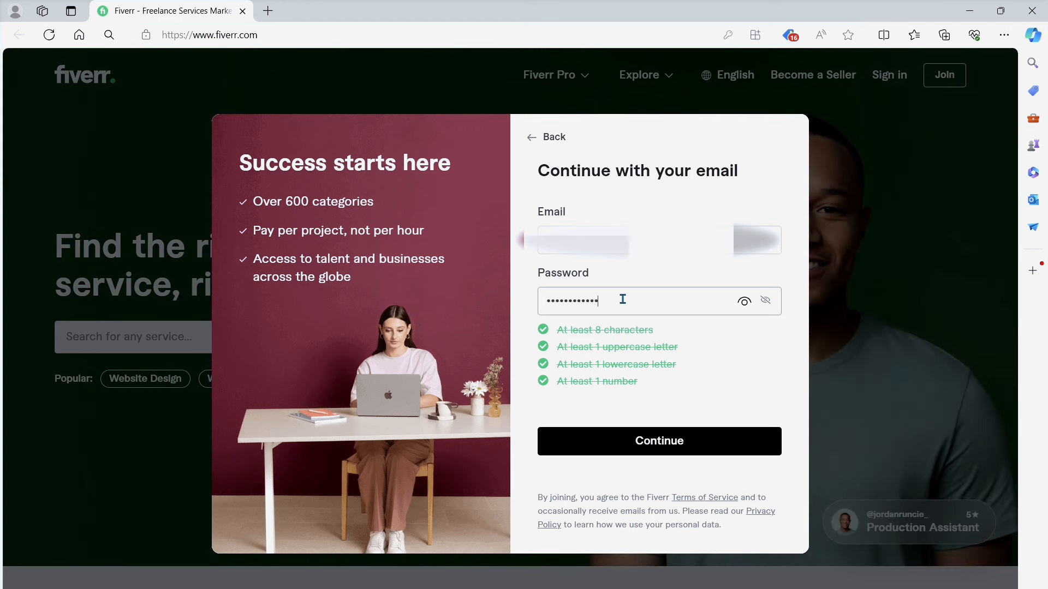
{"action": "left_click", "coordinate": [653, 445]}
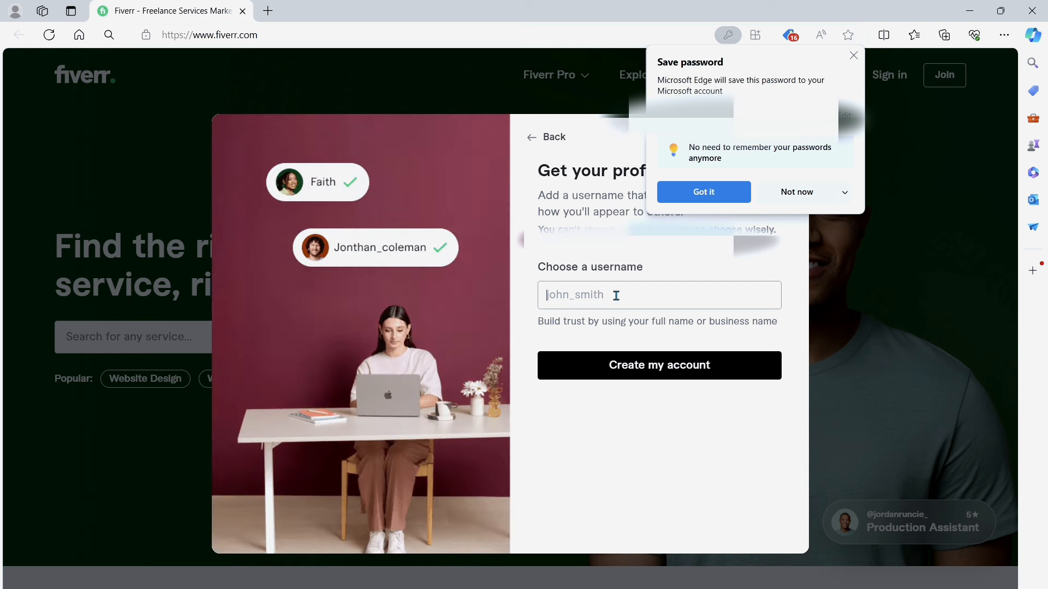
Choose a username, create the account and enter the emailed six-digit verification code.
{"action": "left_click", "coordinate": [853, 55]}
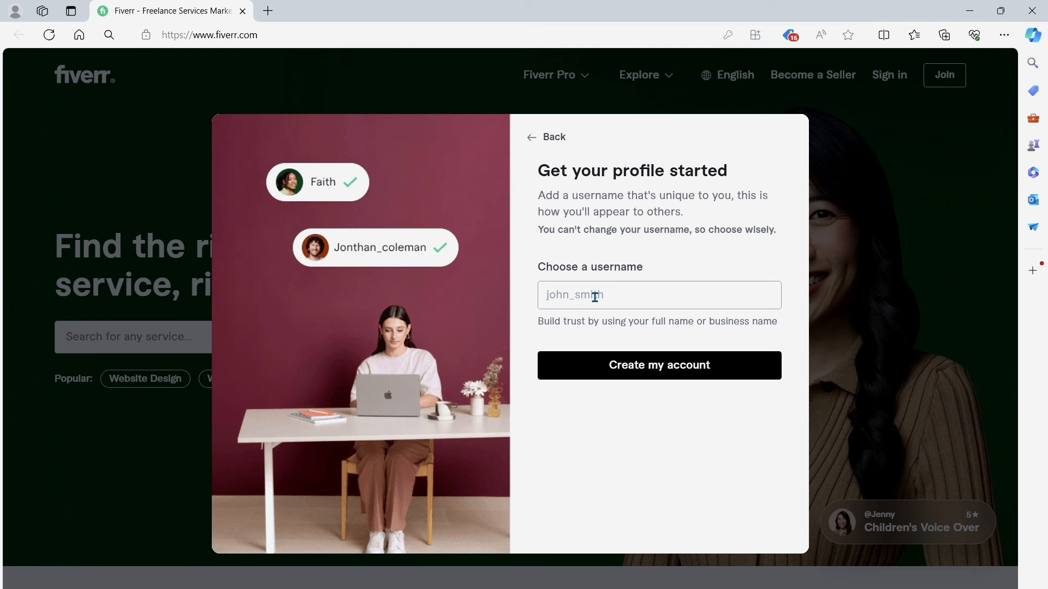
{"action": "type", "text": "jick_"}
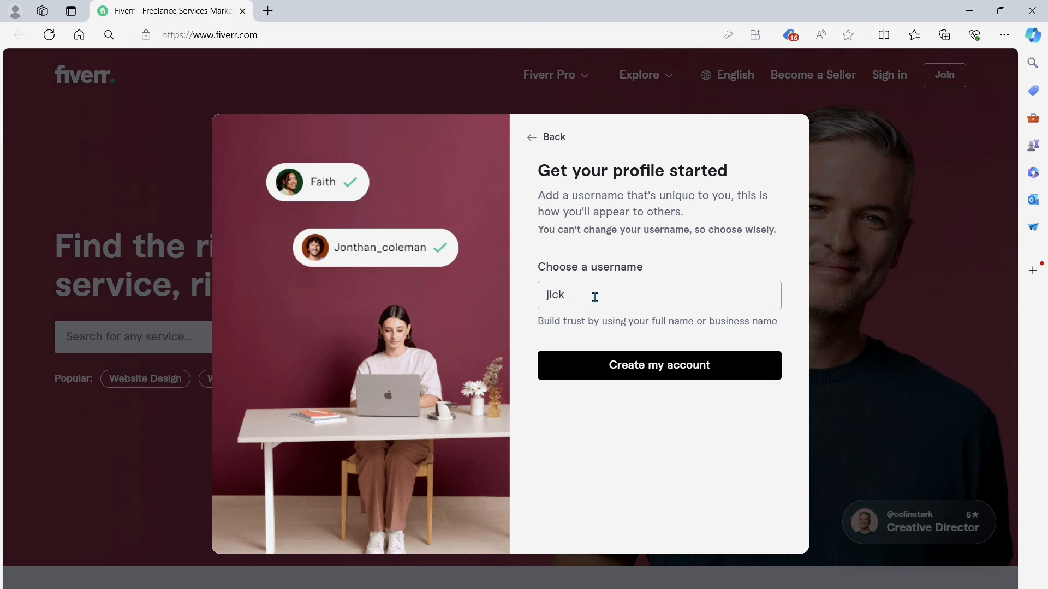
{"action": "type", "text": "Jack"}
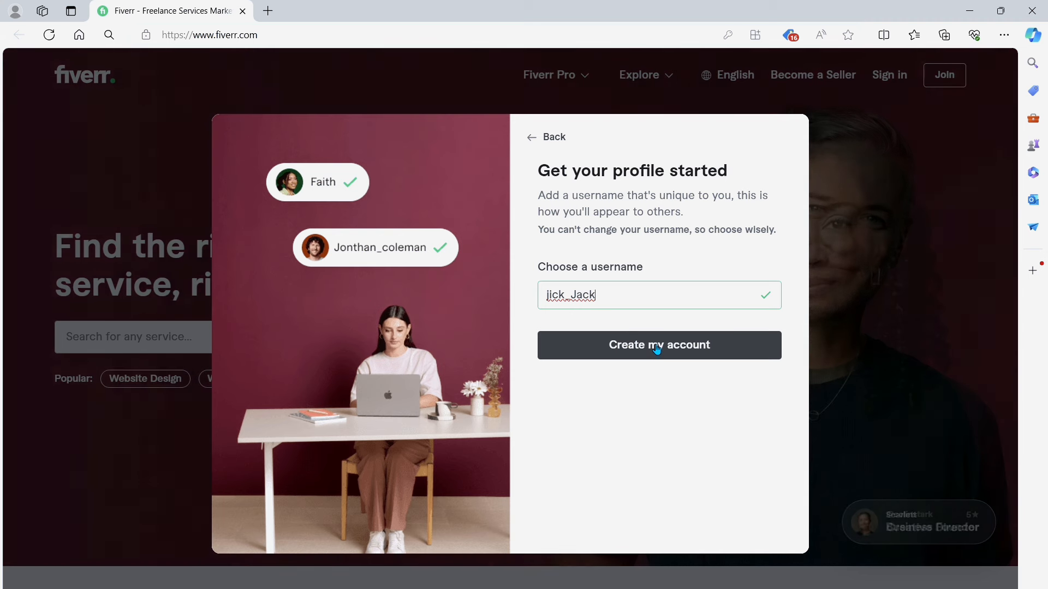
{"action": "left_click", "coordinate": [657, 349]}
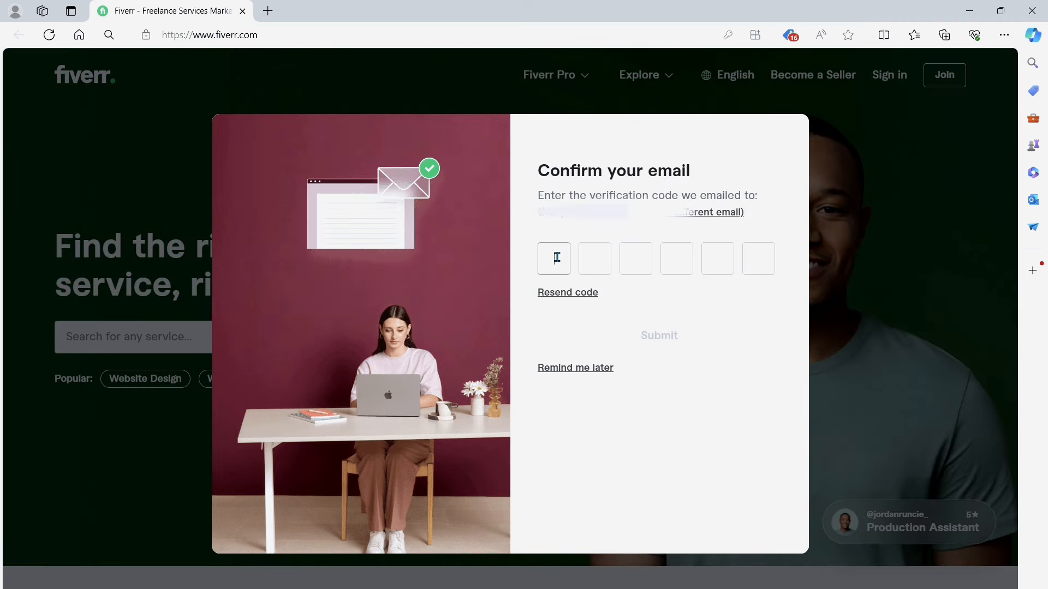
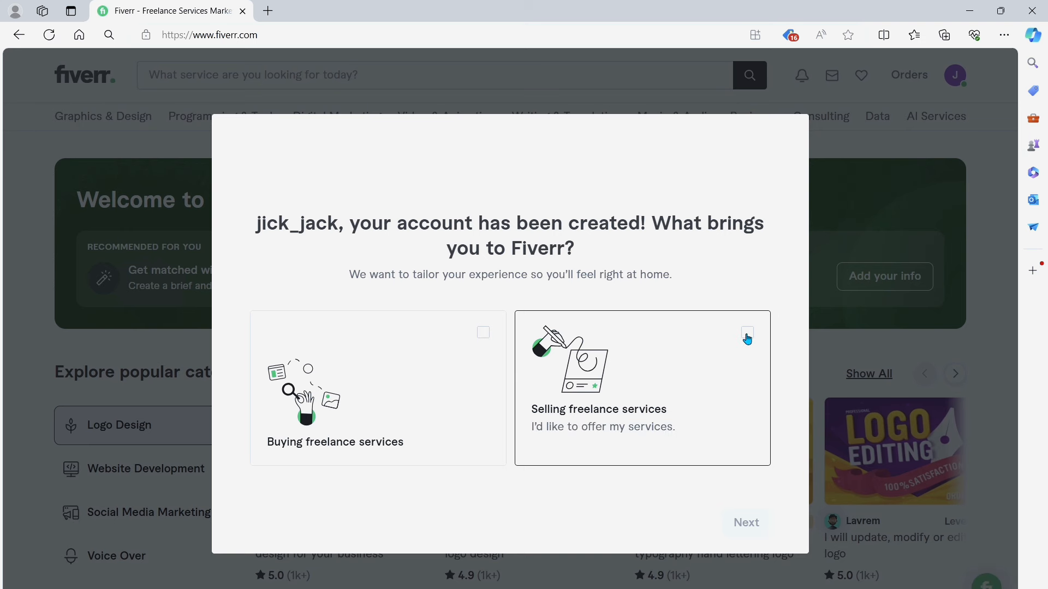
Answer onboarding as a Solo freelancer selling freelance services online, then go complete the seller profile.
{"action": "left_click", "coordinate": [747, 332]}
{"action": "left_click", "coordinate": [746, 523]}
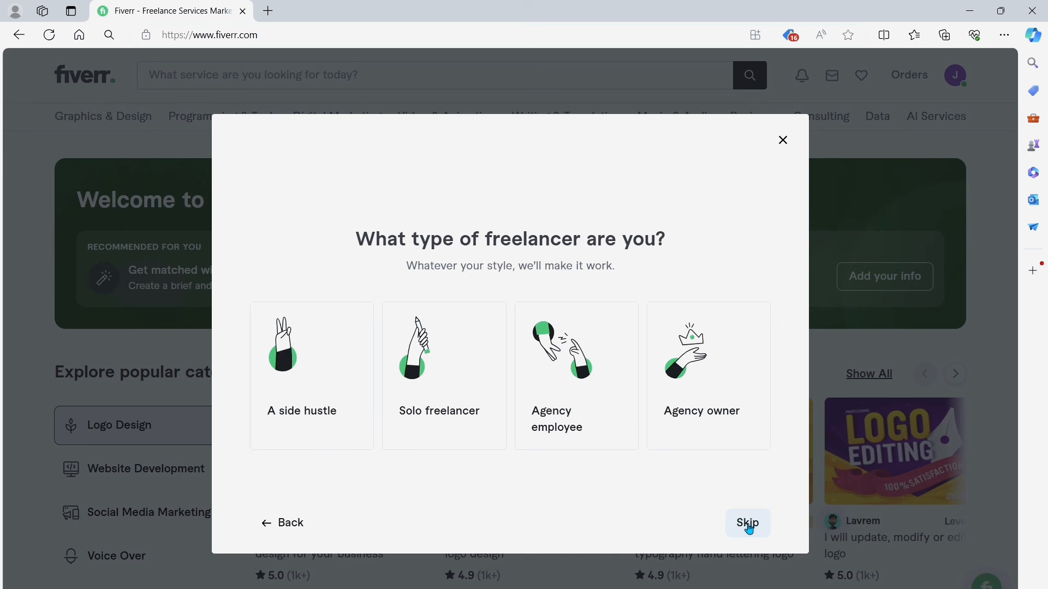
{"action": "left_click", "coordinate": [443, 382]}
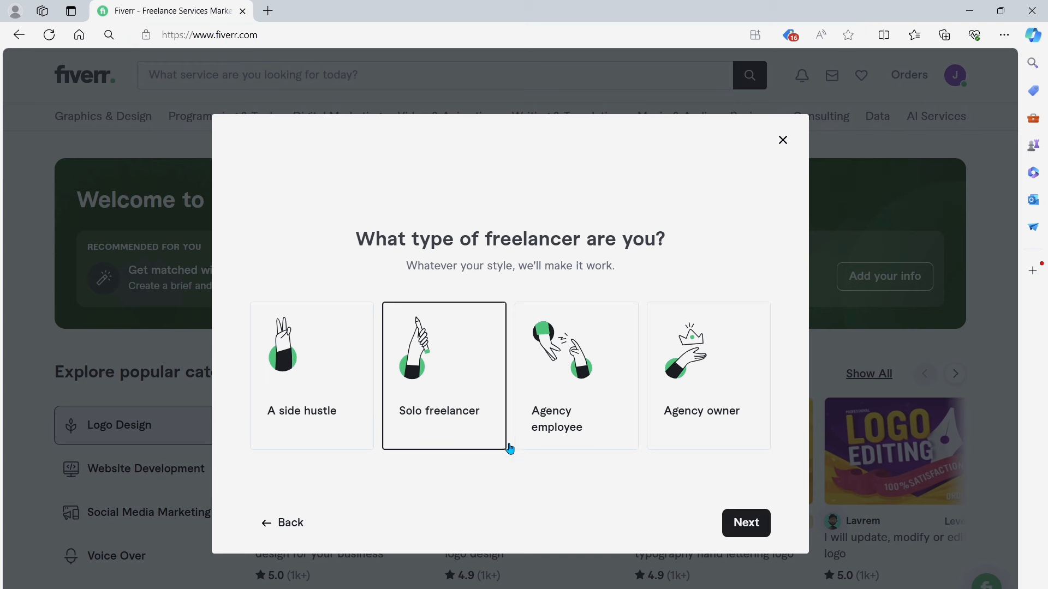
{"action": "left_click", "coordinate": [748, 523]}
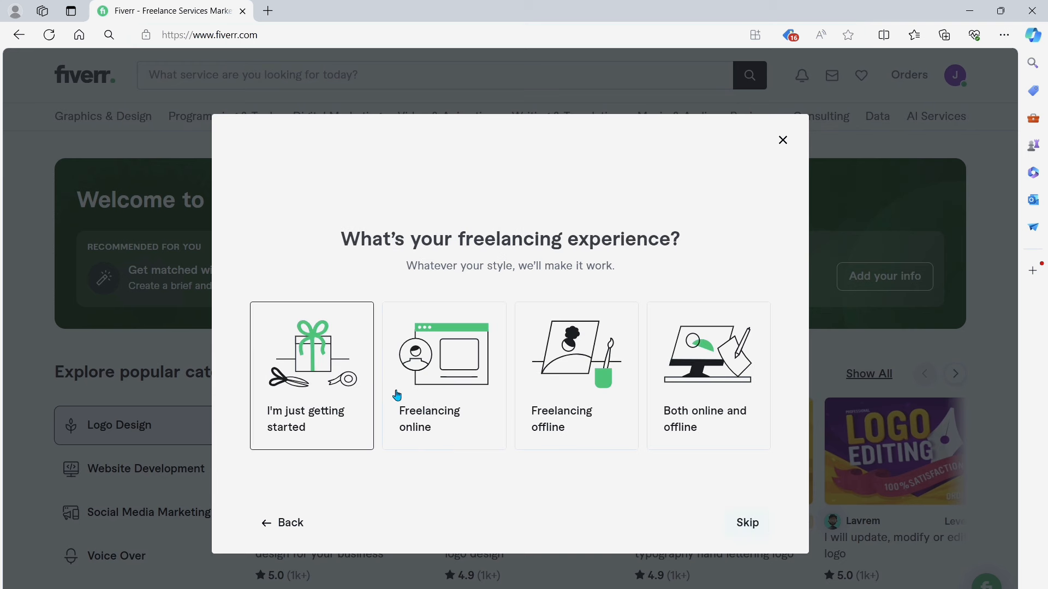
{"action": "left_click", "coordinate": [445, 385]}
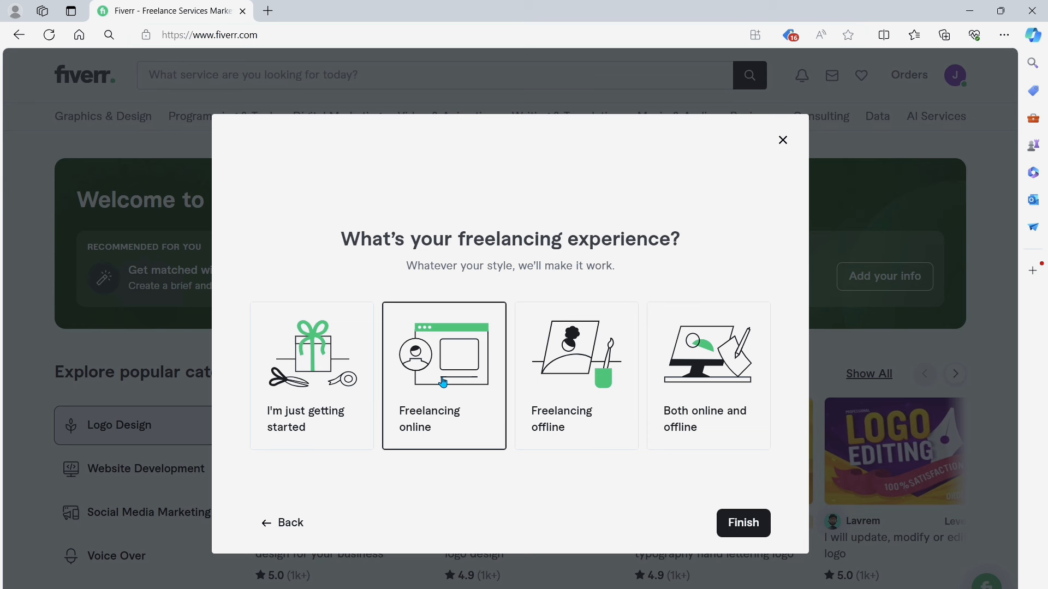
{"action": "left_click", "coordinate": [748, 523]}
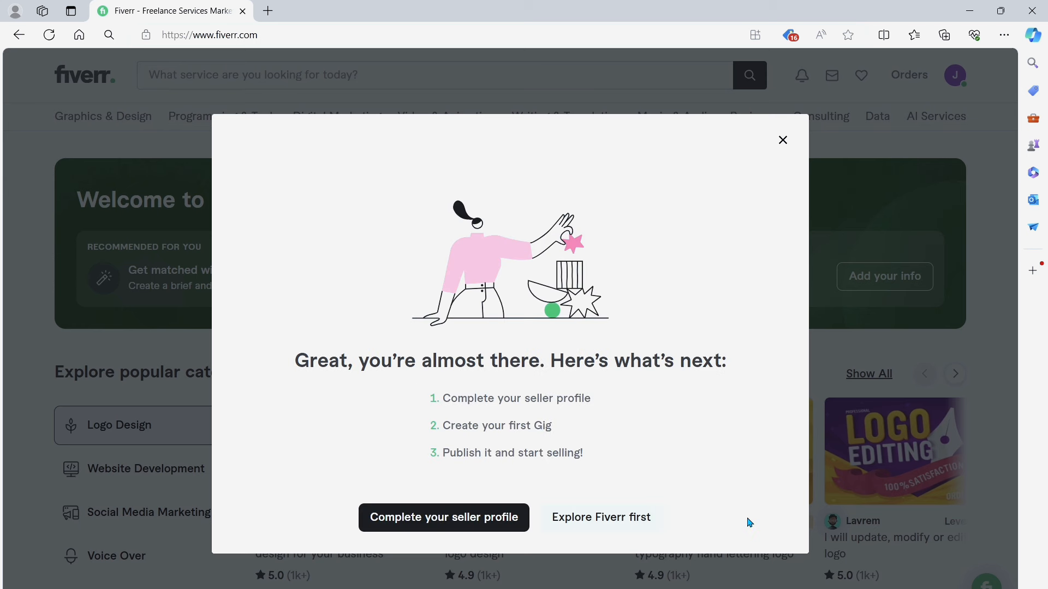
{"action": "left_click", "coordinate": [455, 520]}
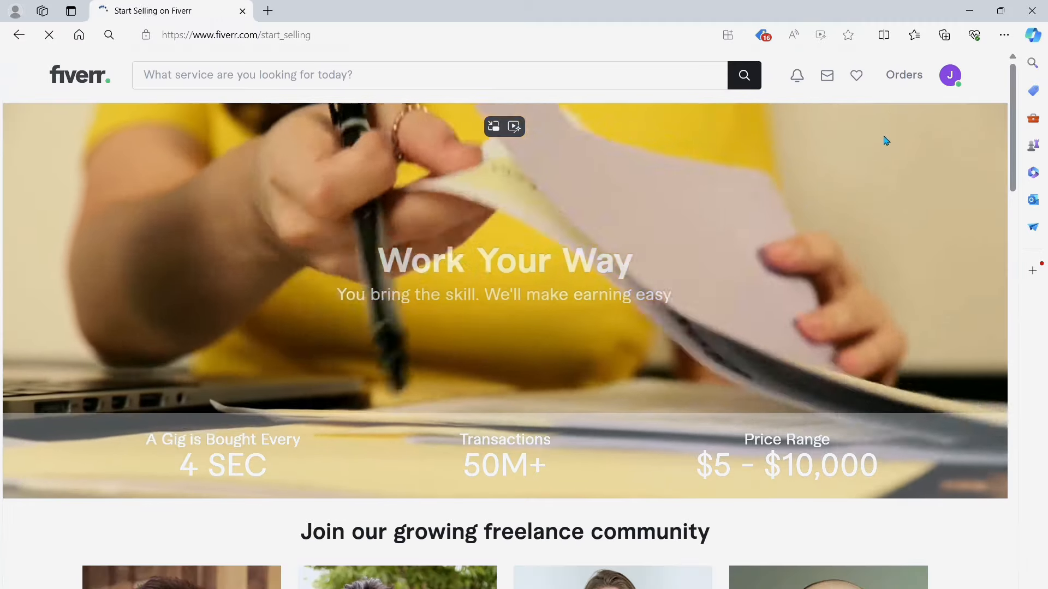
Choose Become a Seller and continue past the overview, profile tips and guidelines to Personal Info.
{"action": "scroll", "coordinate": [513, 231], "scroll_direction": "down", "scroll_amount": 5}
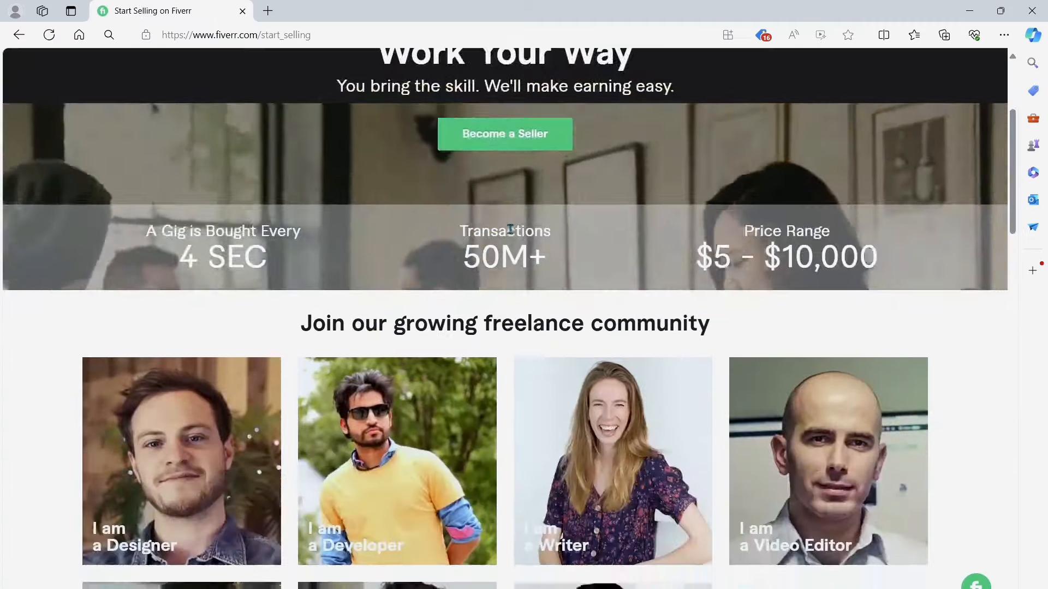
{"action": "scroll", "coordinate": [513, 232], "scroll_direction": "up", "scroll_amount": 5}
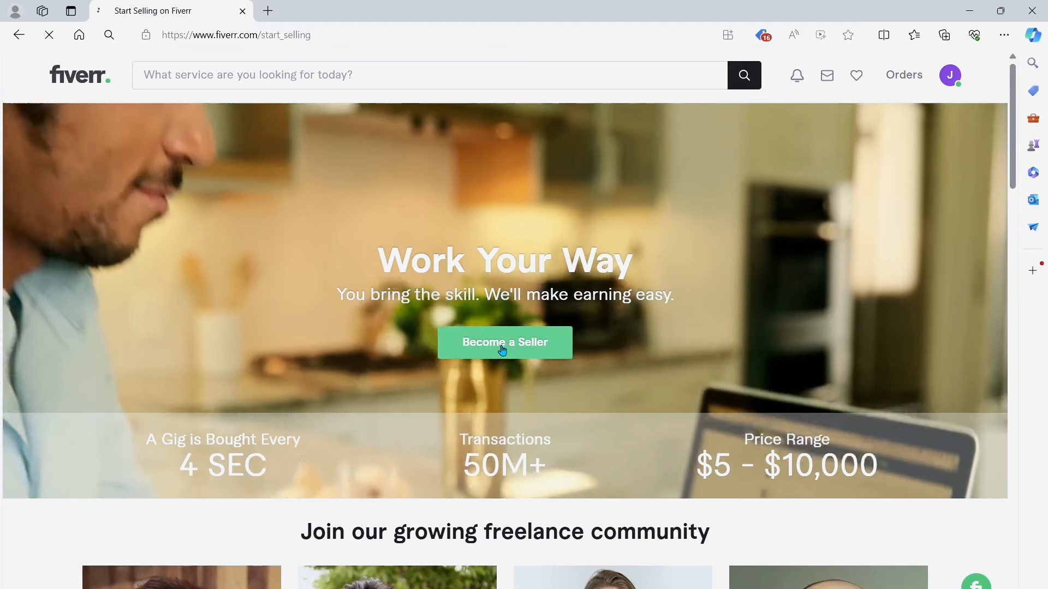
{"action": "left_click", "coordinate": [502, 350]}
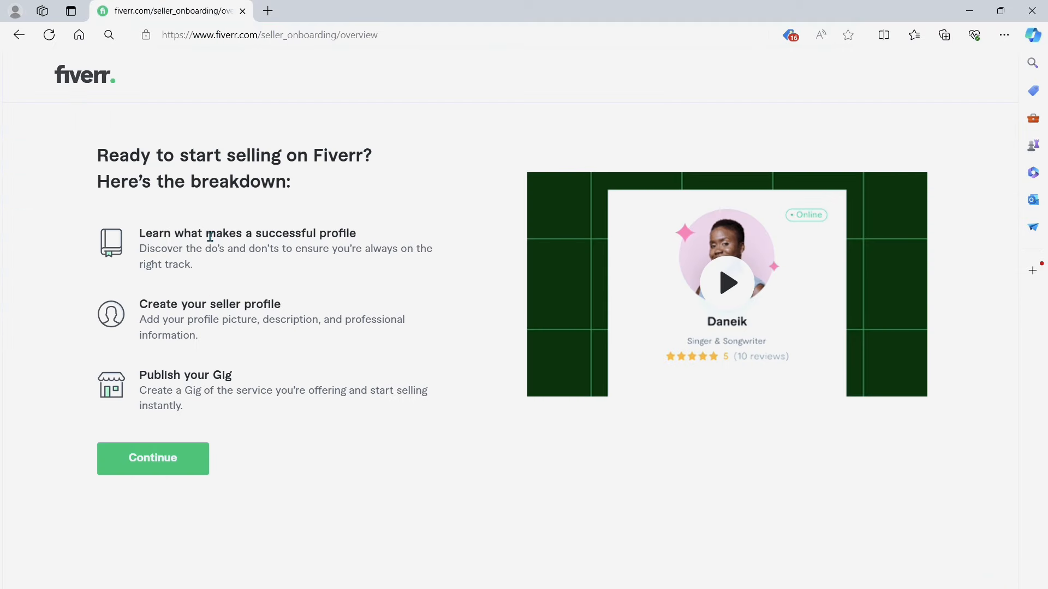
{"action": "left_click", "coordinate": [158, 463]}
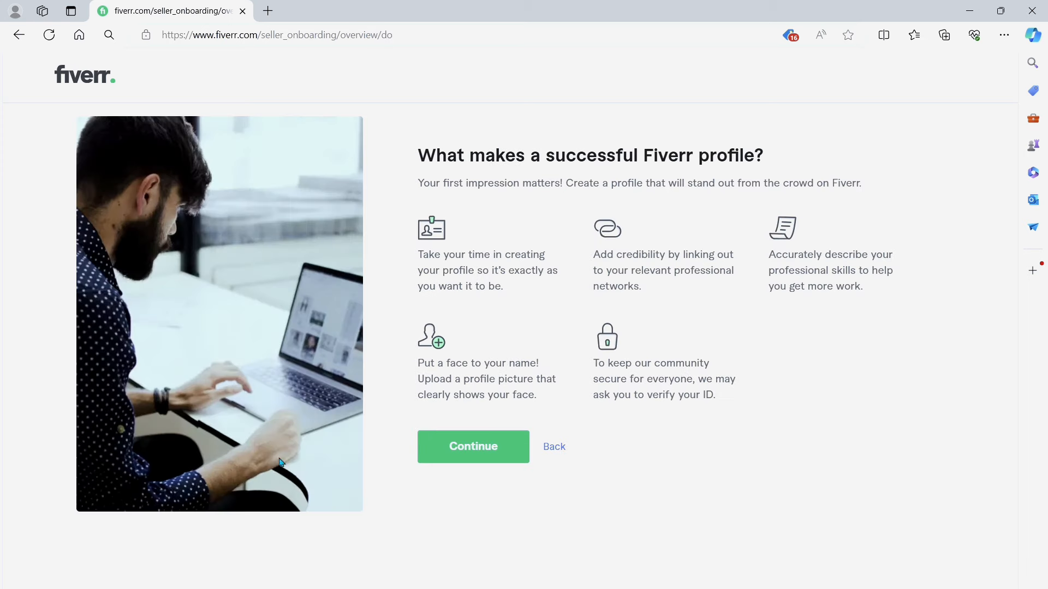
{"action": "left_click", "coordinate": [472, 454]}
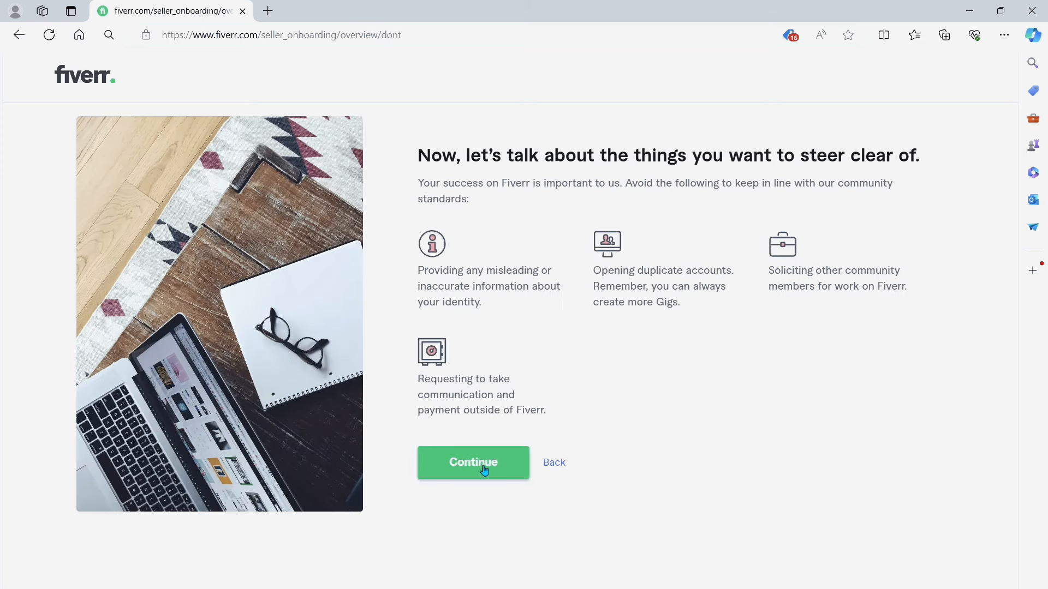
{"action": "left_click", "coordinate": [461, 464]}
{"action": "left_click", "coordinate": [415, 303]}
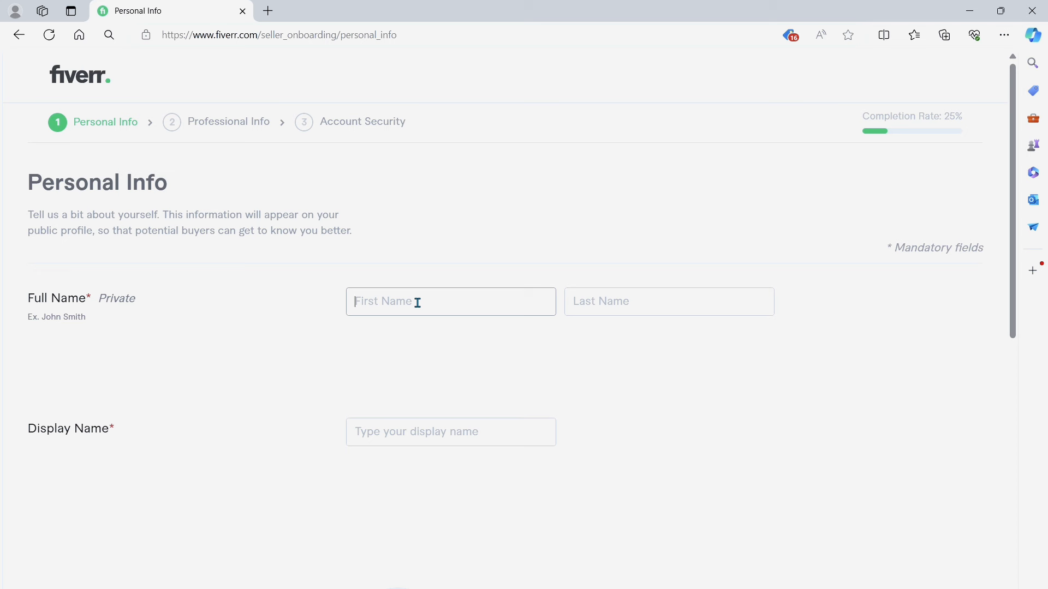
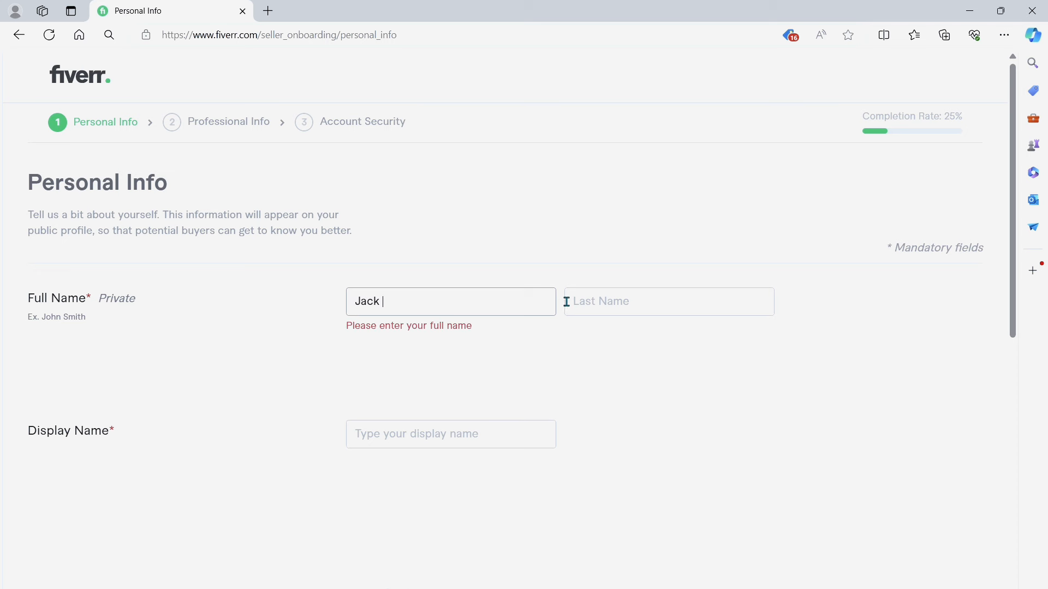
Enter the seller's first and last name in the Full Name fields.
{"action": "left_click", "coordinate": [587, 301]}
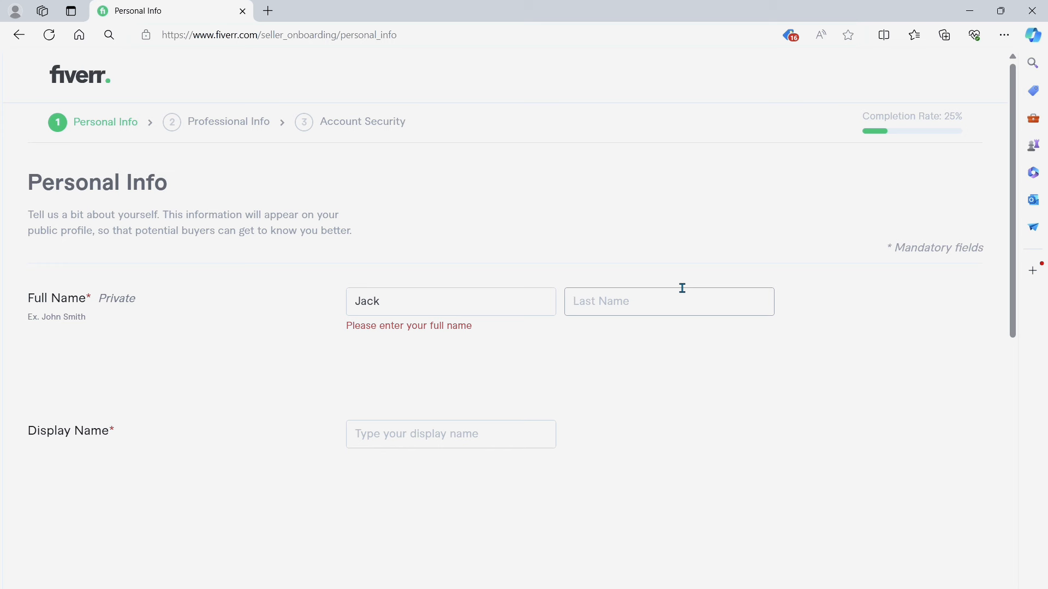
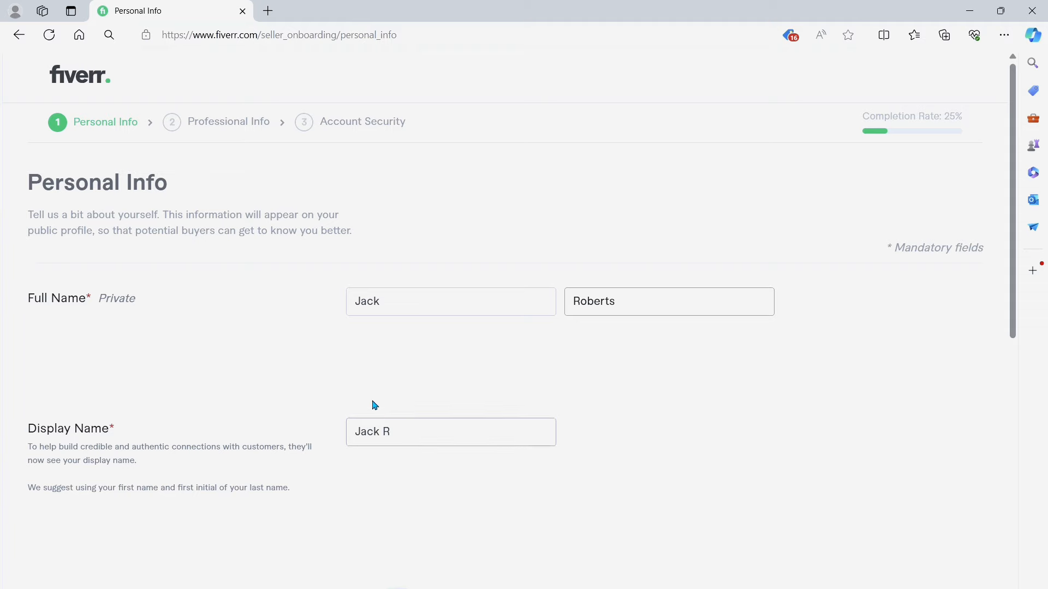
{"action": "scroll", "coordinate": [284, 380], "scroll_direction": "down", "scroll_amount": 3}
{"action": "left_click", "coordinate": [404, 295]}
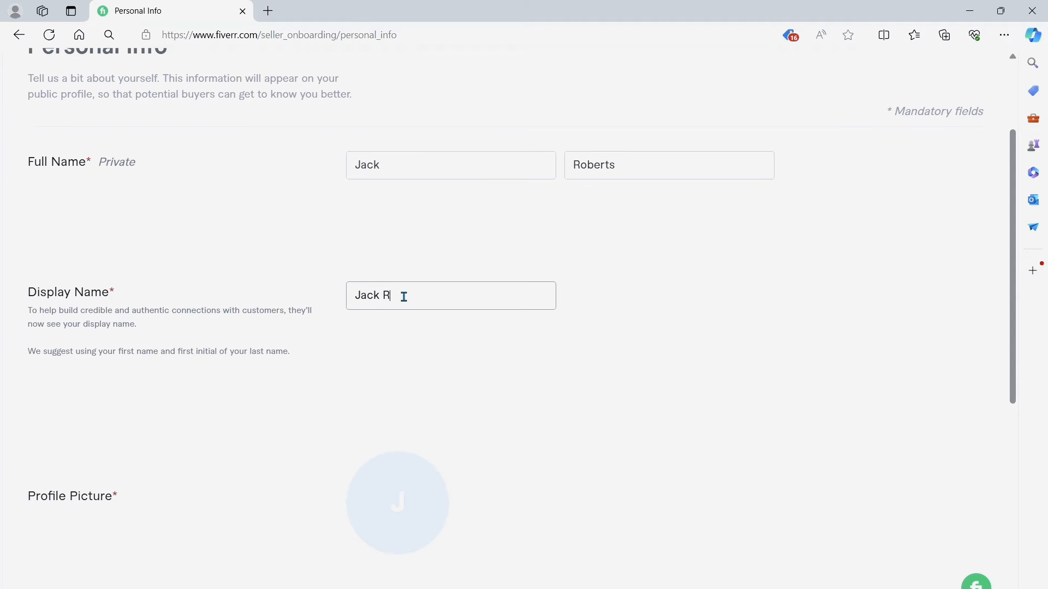
{"action": "scroll", "coordinate": [408, 293], "scroll_direction": "down", "scroll_amount": 5}
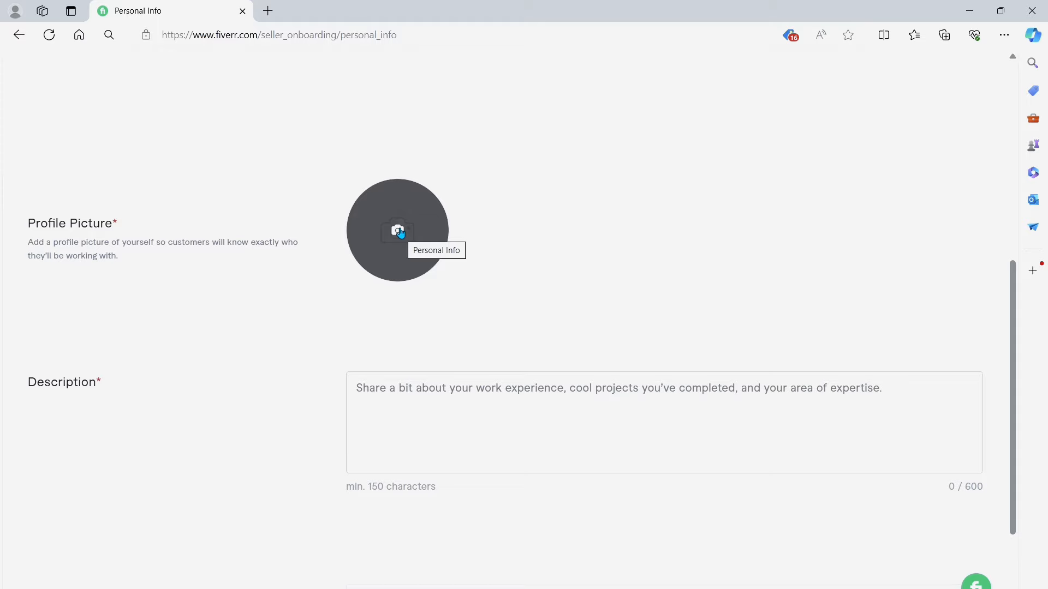
Upload the headshot2 photo from Downloads as the profile picture.
{"action": "left_click", "coordinate": [400, 233]}
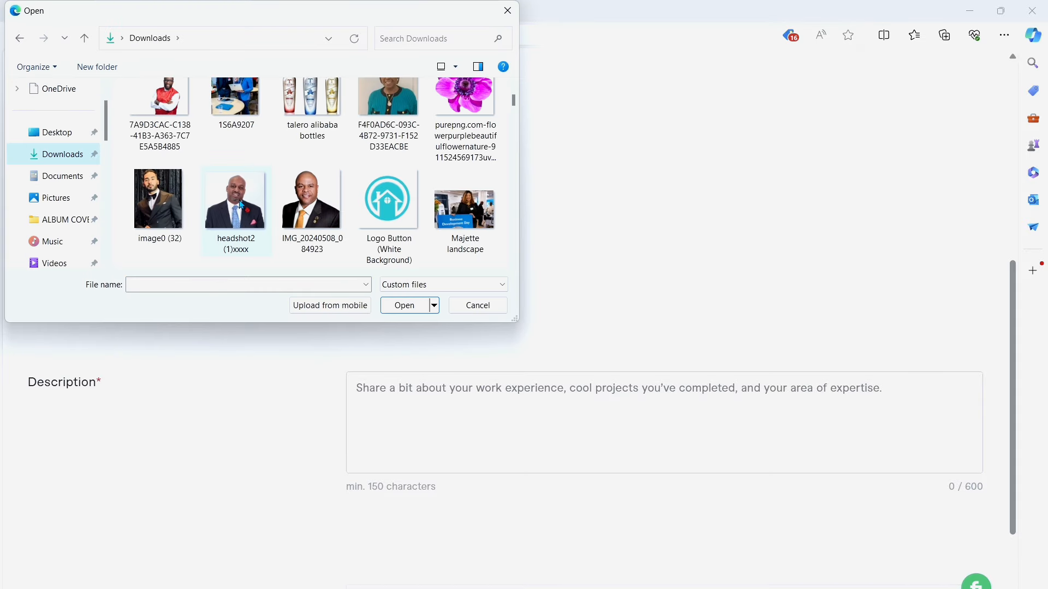
{"action": "left_click", "coordinate": [241, 197]}
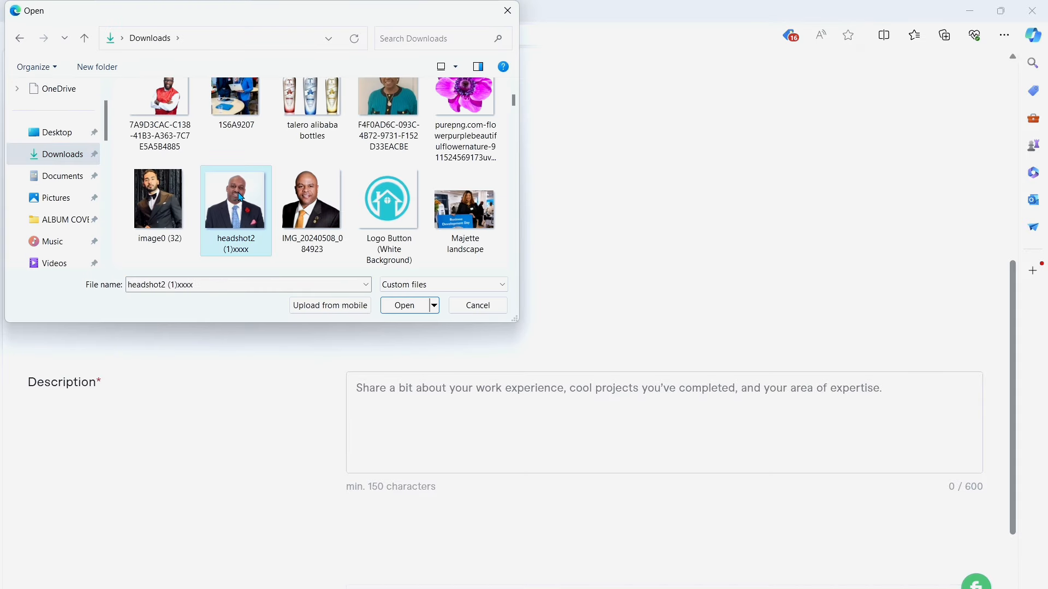
{"action": "double_click", "coordinate": [241, 197]}
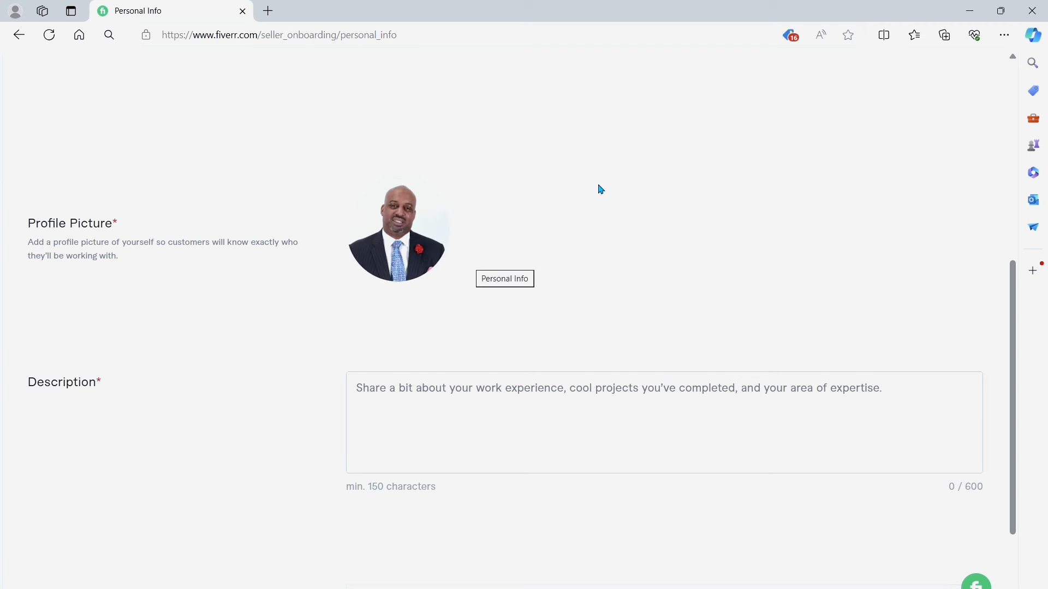
{"action": "scroll", "coordinate": [518, 221], "scroll_direction": "down", "scroll_amount": 1}
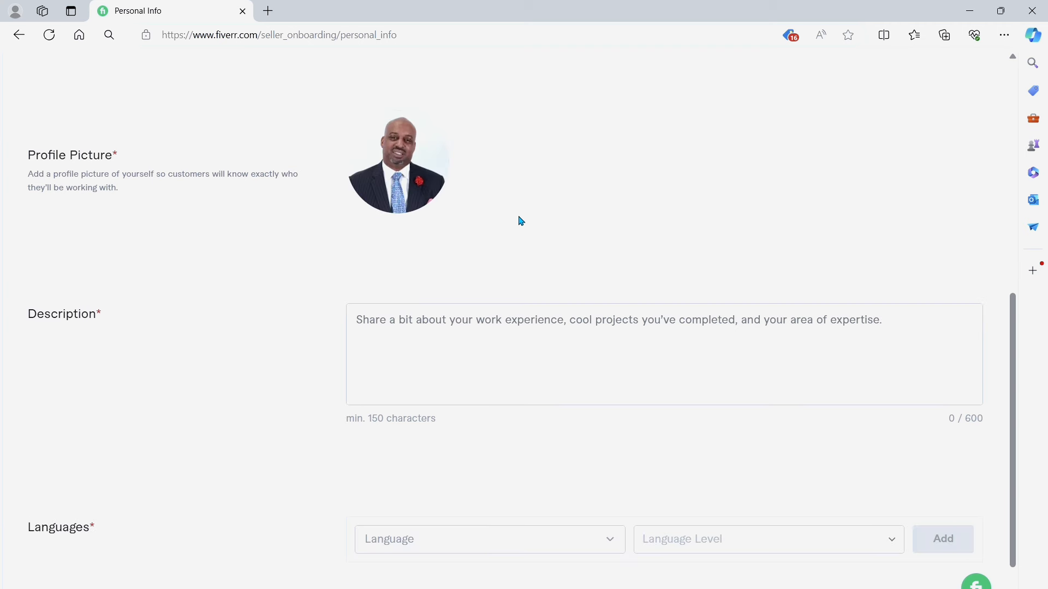
{"action": "left_click", "coordinate": [434, 339]}
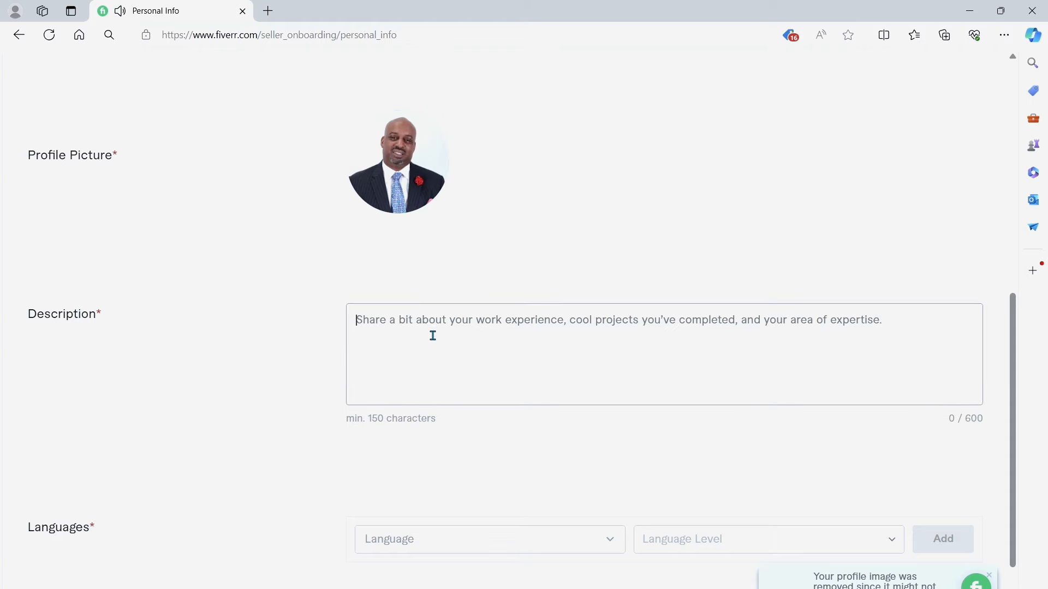
Open ChatGPT in a new Edge tab from the address-bar suggestions.
{"action": "left_click", "coordinate": [269, 11]}
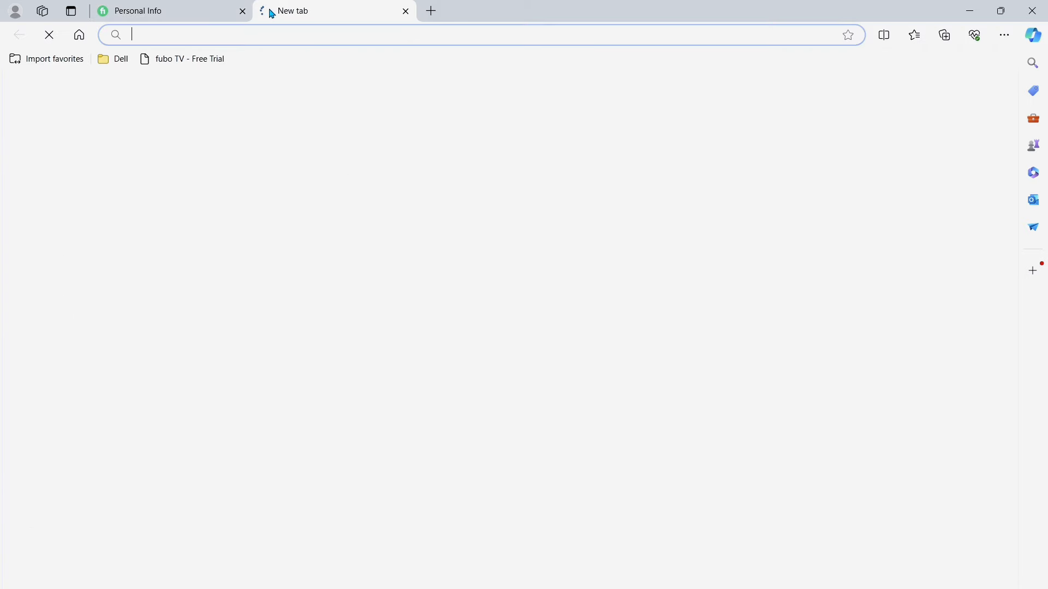
{"action": "type", "text": "chat"}
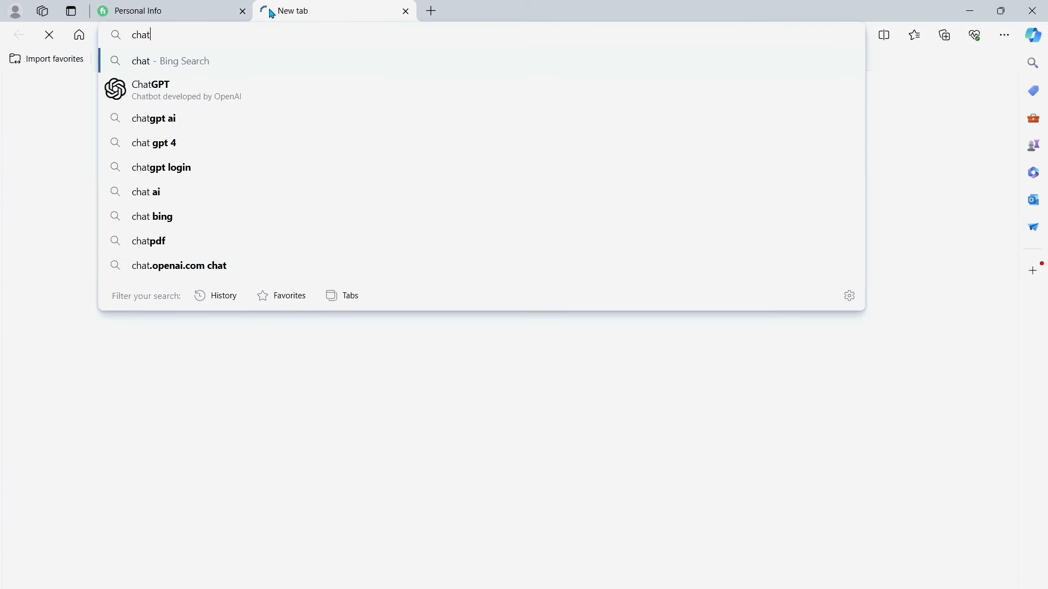
{"action": "type", "text": "gpt"}
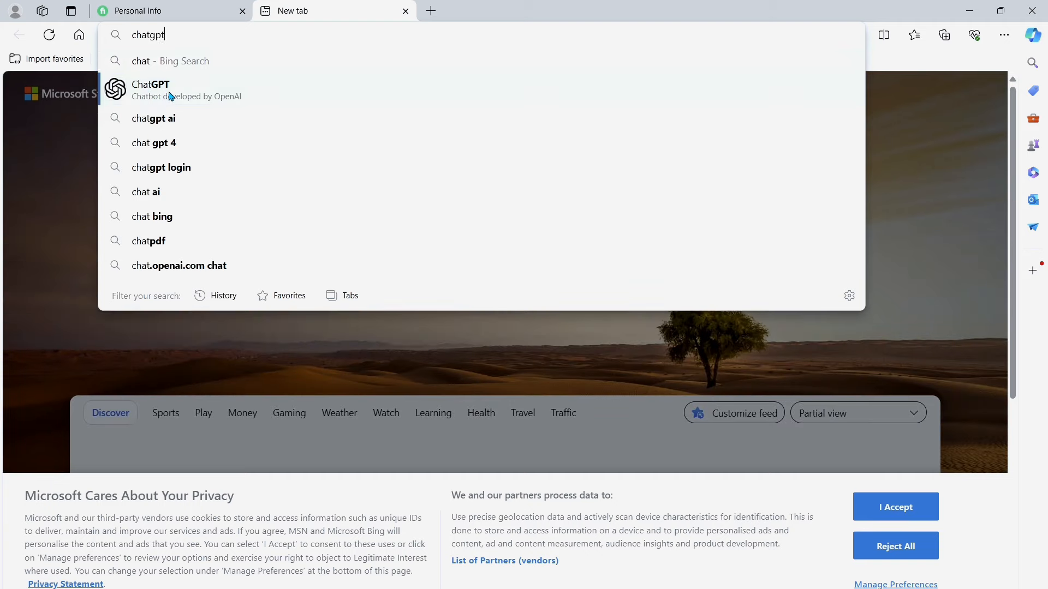
{"action": "left_click", "coordinate": [170, 96]}
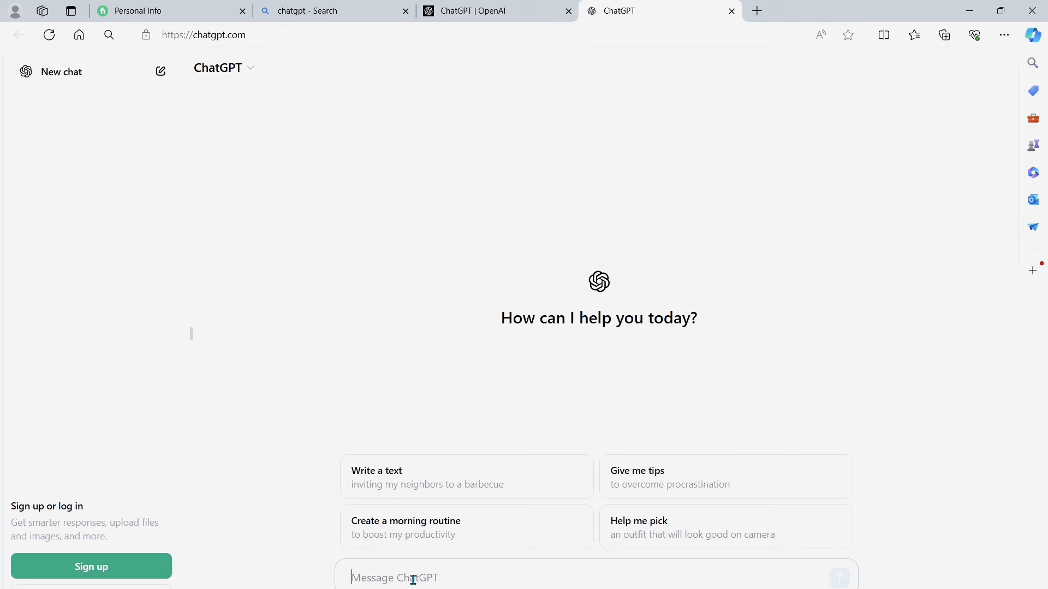
Ask ChatGPT to write a description for a Fiverr bio in graphic design.
{"action": "type", "text": "write "}
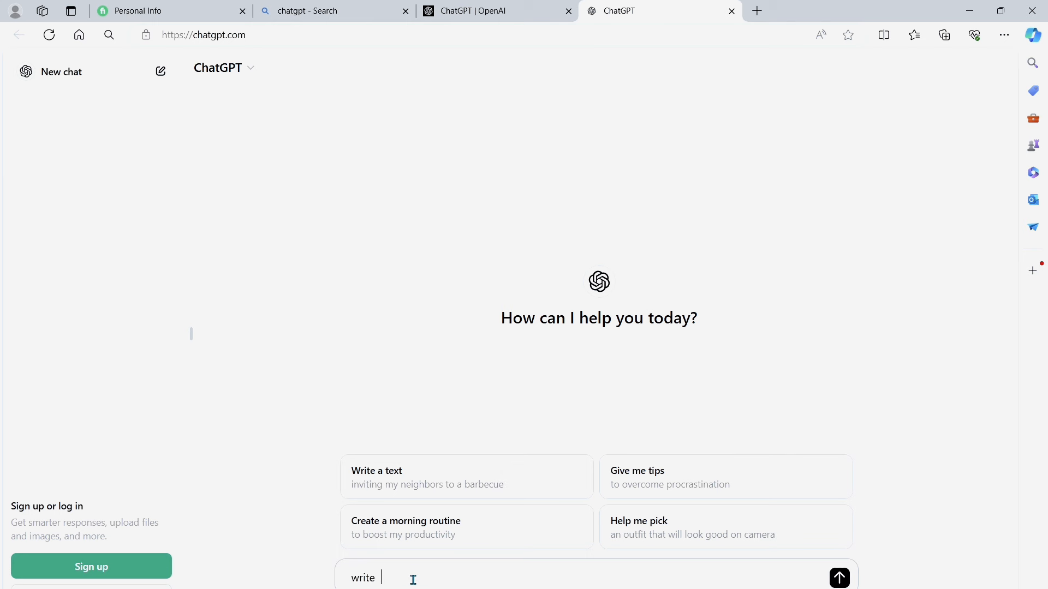
{"action": "type", "text": "a description for my bio "}
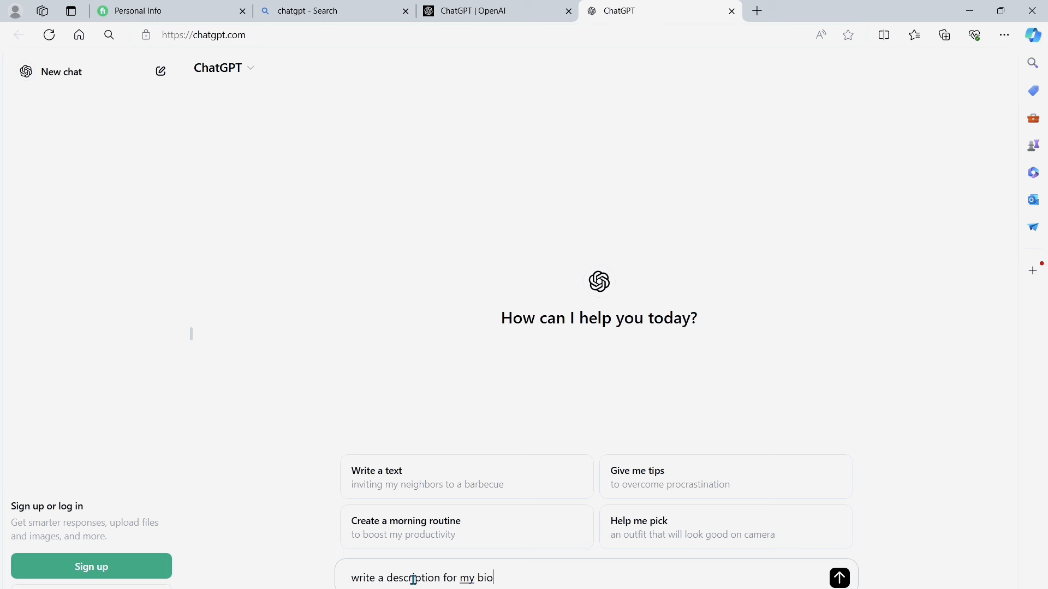
{"action": "type", "text": "on fiverr,"}
{"action": "type", "text": "in graph"}
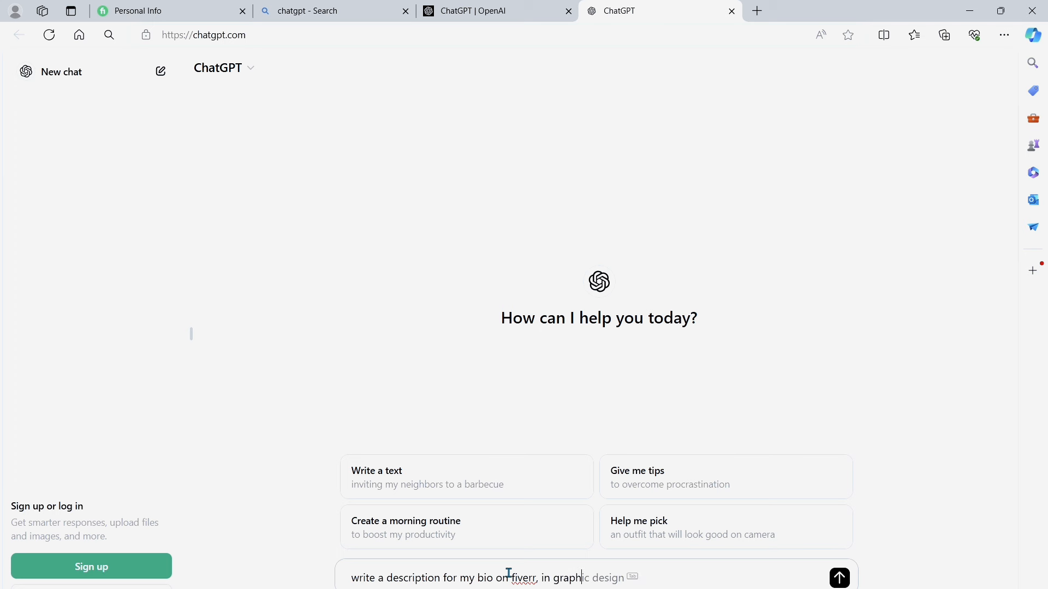
{"action": "key", "text": "Tab"}
{"action": "key", "text": "Return"}
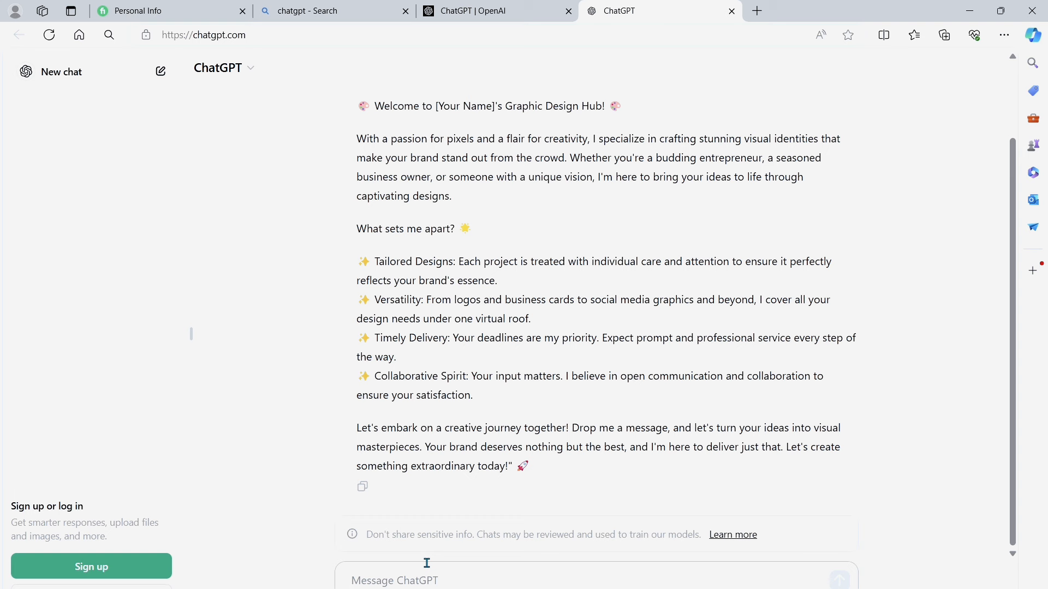
Ask ChatGPT to 'make it very short' and select the two-sentence reply.
{"action": "type", "text": "make "}
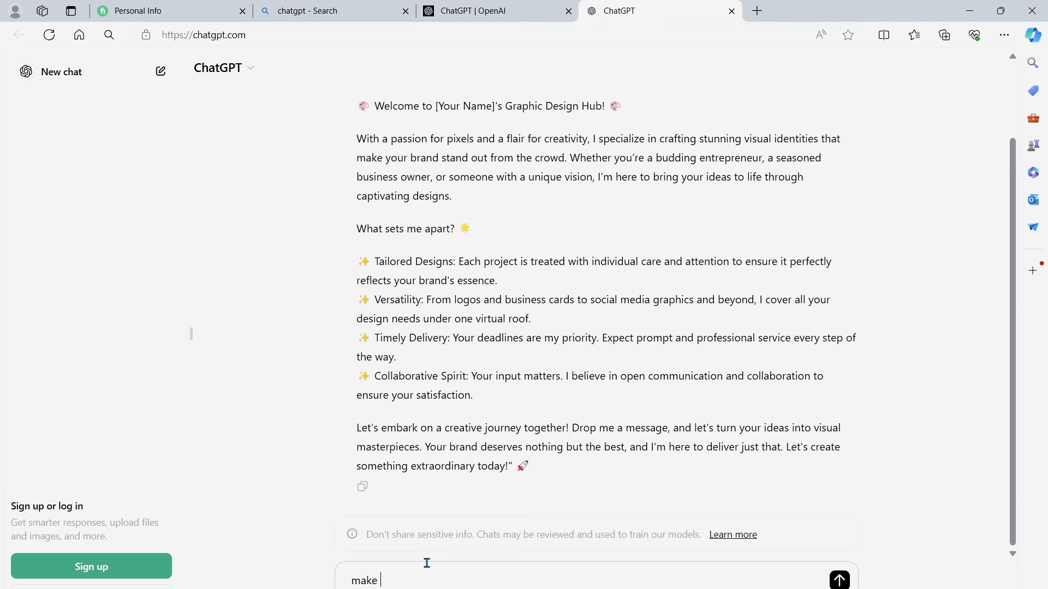
{"action": "type", "text": "it very short"}
{"action": "key", "text": "Return"}
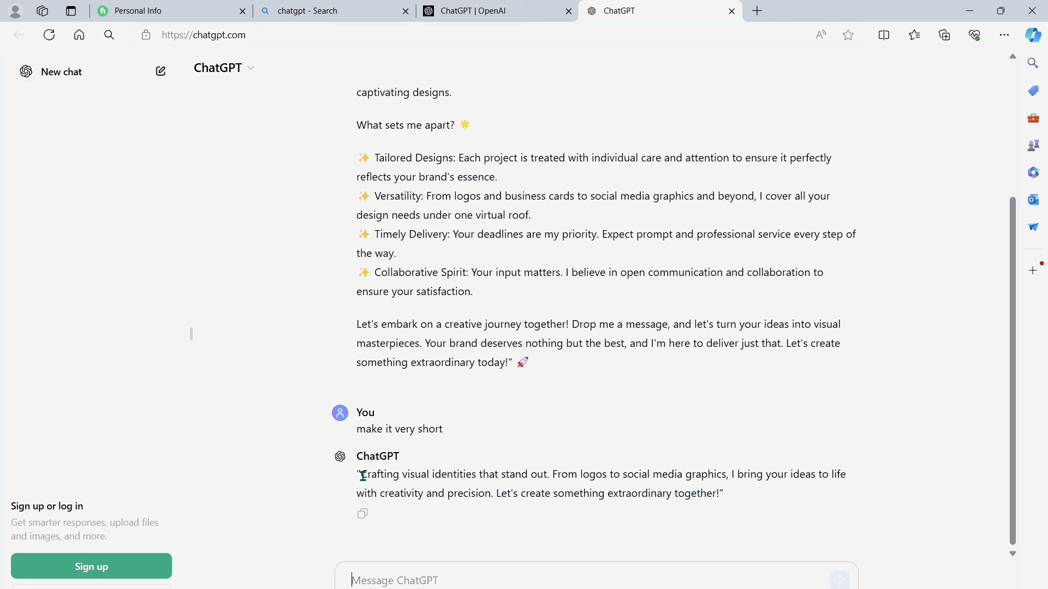
{"action": "left_click_drag", "start_coordinate": [361, 475], "coordinate": [721, 493]}
{"action": "key", "text": "ctrl+c"}
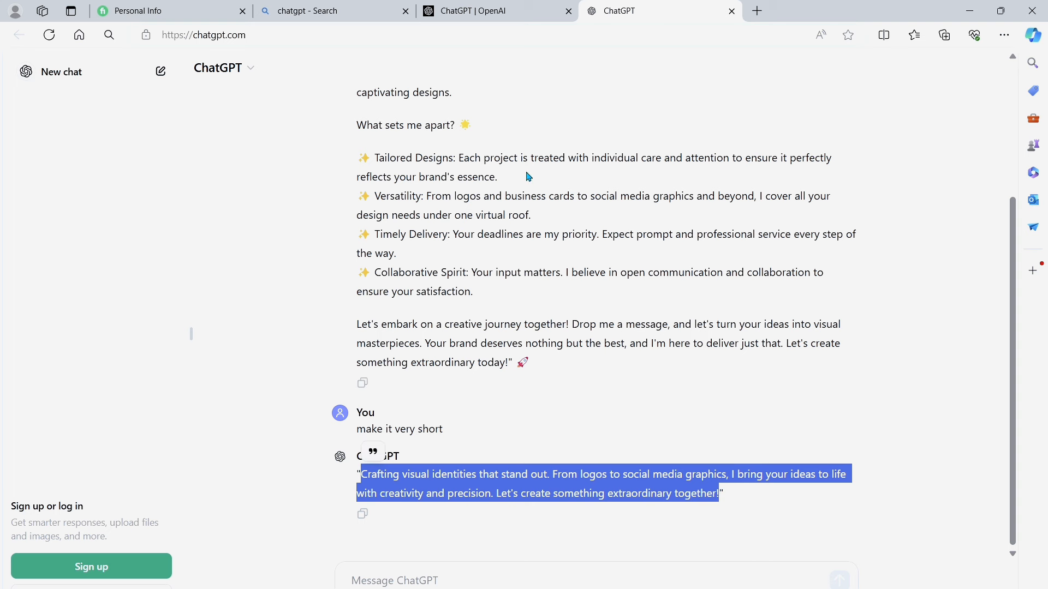
Paste the short bio into the Fiverr Description and begin an intro before it.
{"action": "left_click", "coordinate": [166, 7]}
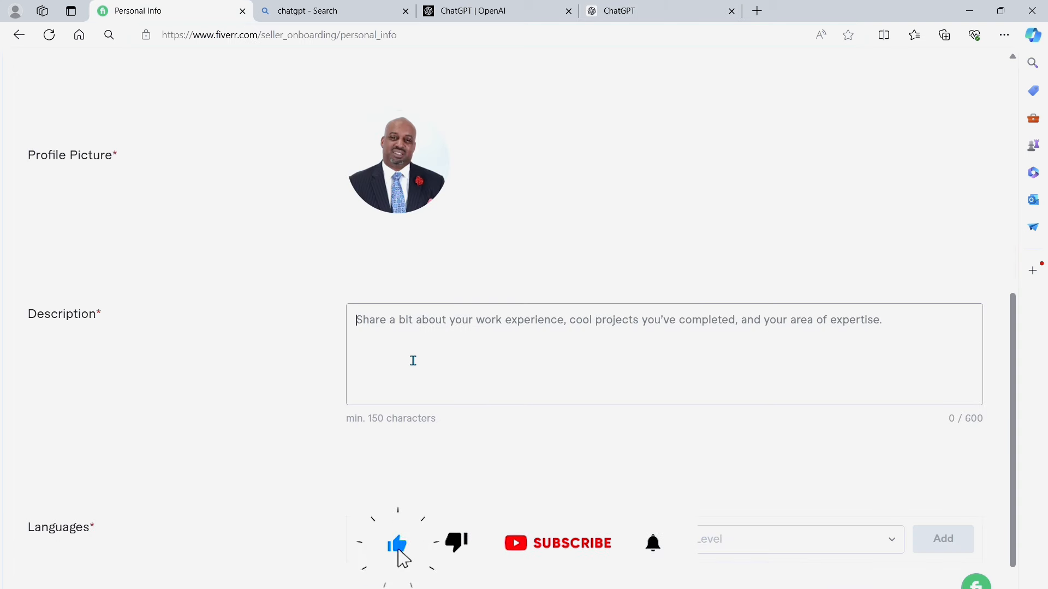
{"action": "key", "text": "ctrl+v"}
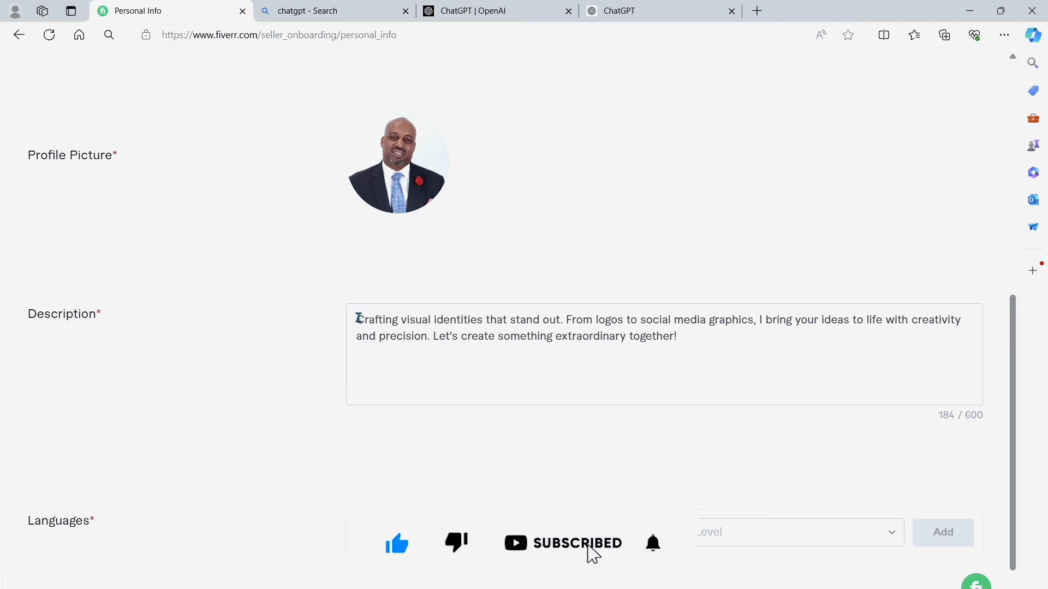
{"action": "left_click", "coordinate": [357, 319]}
{"action": "type", "text": "Hi, "}
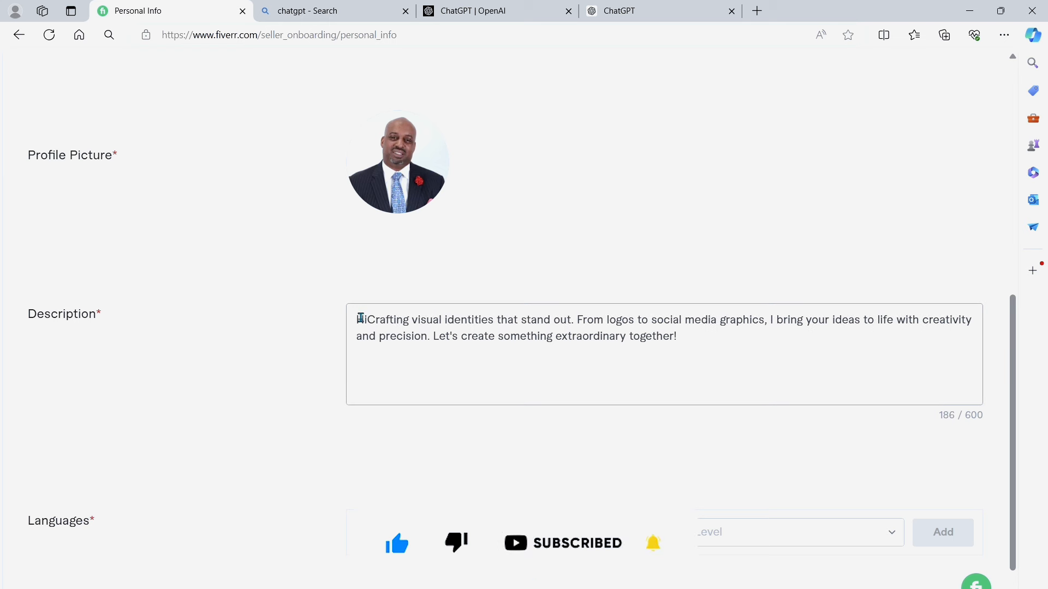
{"action": "type", "text": "my name "}
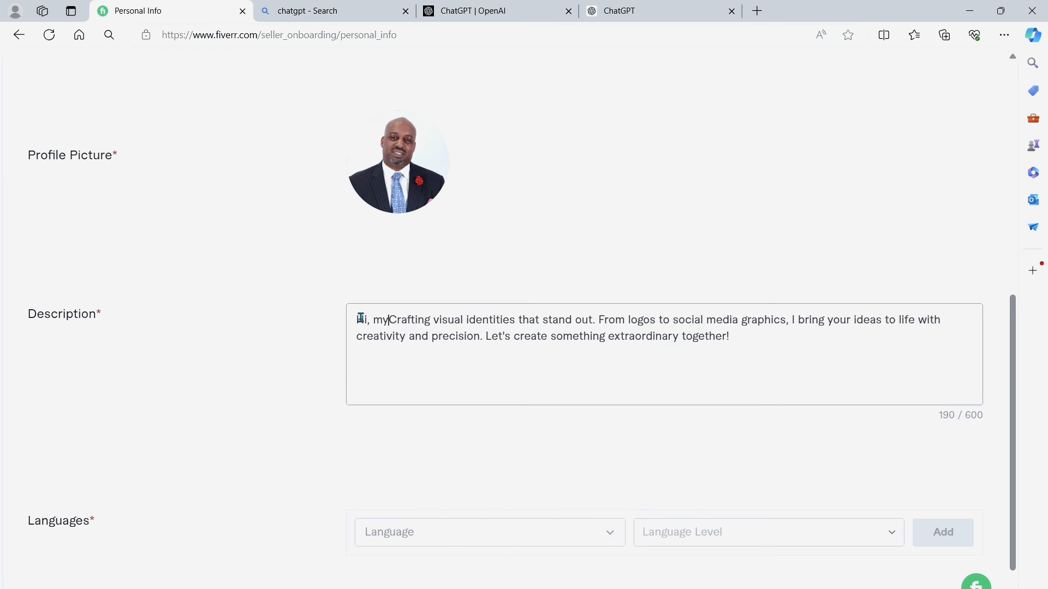
{"action": "type", "text": "is "}
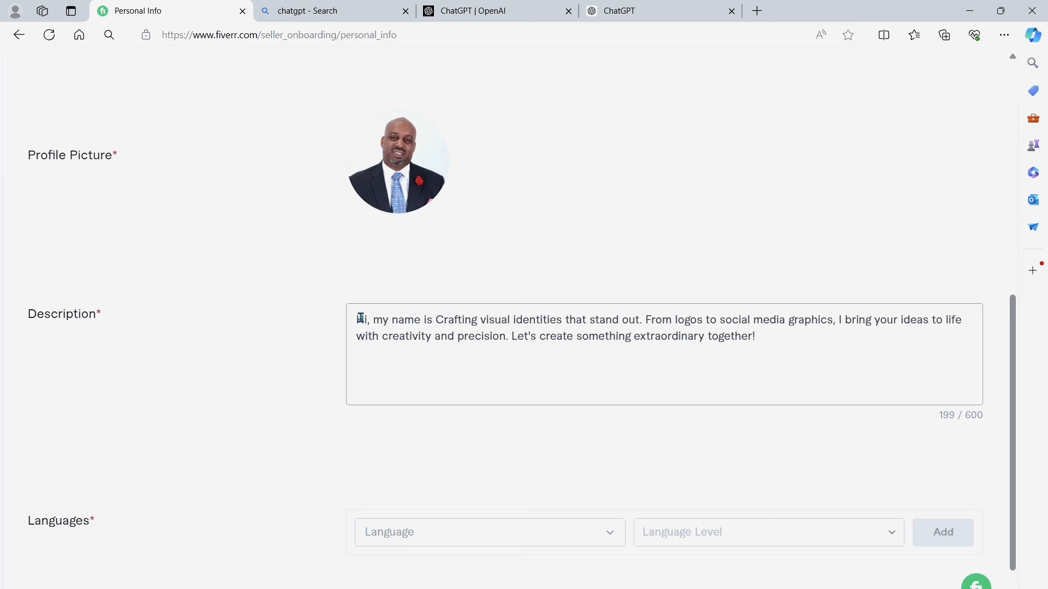
{"action": "type", "text": "Ja"}
{"action": "key", "text": "BackSpace"}
{"action": "key", "text": "BackSpace"}
{"action": "key", "text": "BackSpace"}
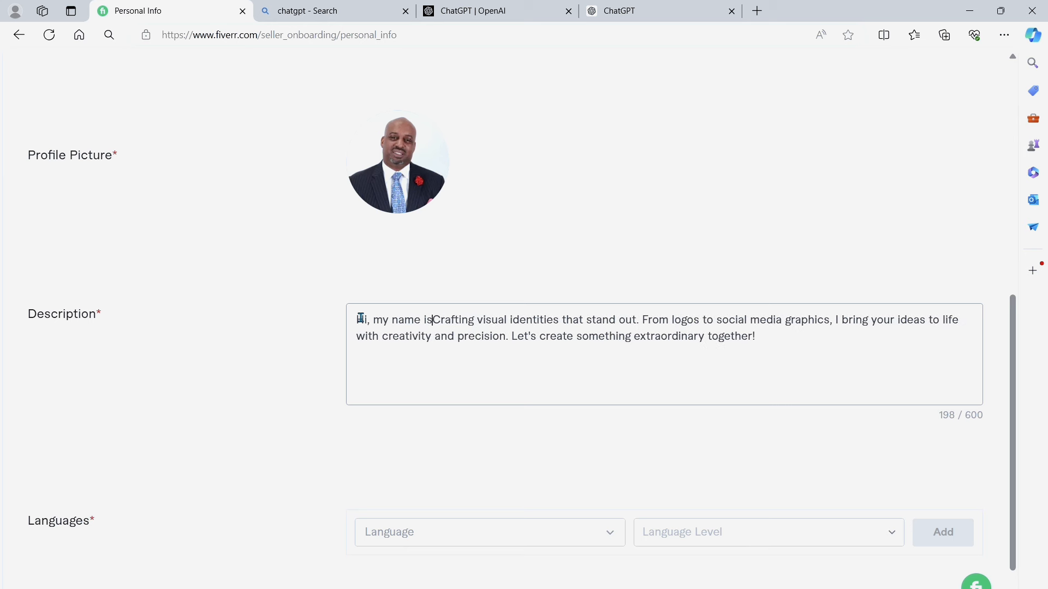
{"action": "key", "text": "BackSpace"}
{"action": "key", "text": "BackSpace"}
{"action": "key", "text": "BackSpace"}
{"action": "key", "text": "BackSpace"}
{"action": "key", "text": "BackSpace"}
{"action": "key", "text": "BackSpace"}
{"action": "key", "text": "BackSpace"}
{"action": "key", "text": "BackSpace"}
{"action": "key", "text": "BackSpace"}
{"action": "key", "text": "BackSpace"}
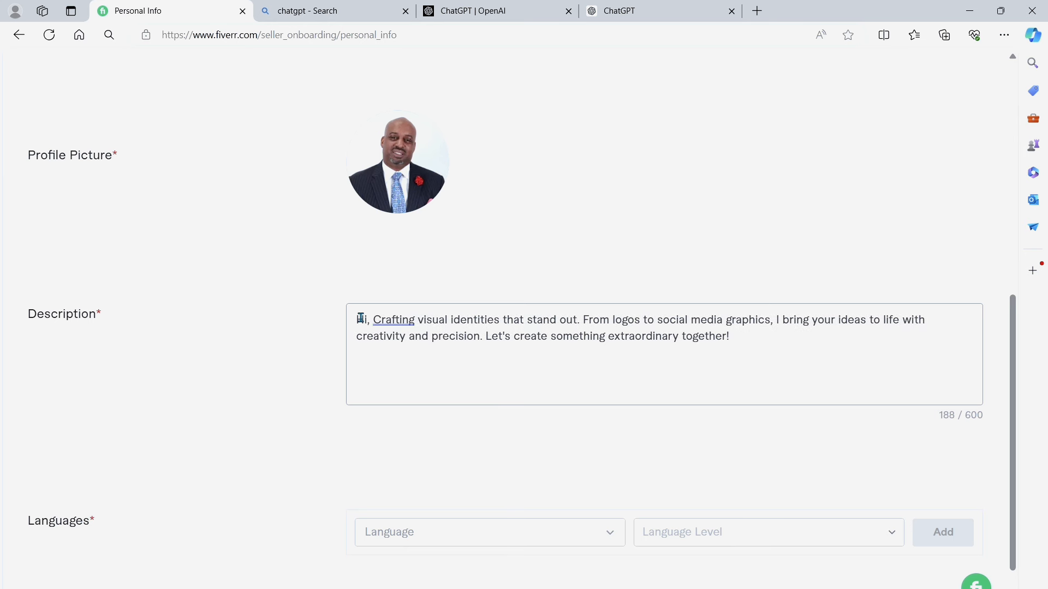
Type the intro naming the seller as a graphic designer with over 6 years of experience.
{"action": "type", "text": "I'm Ja"}
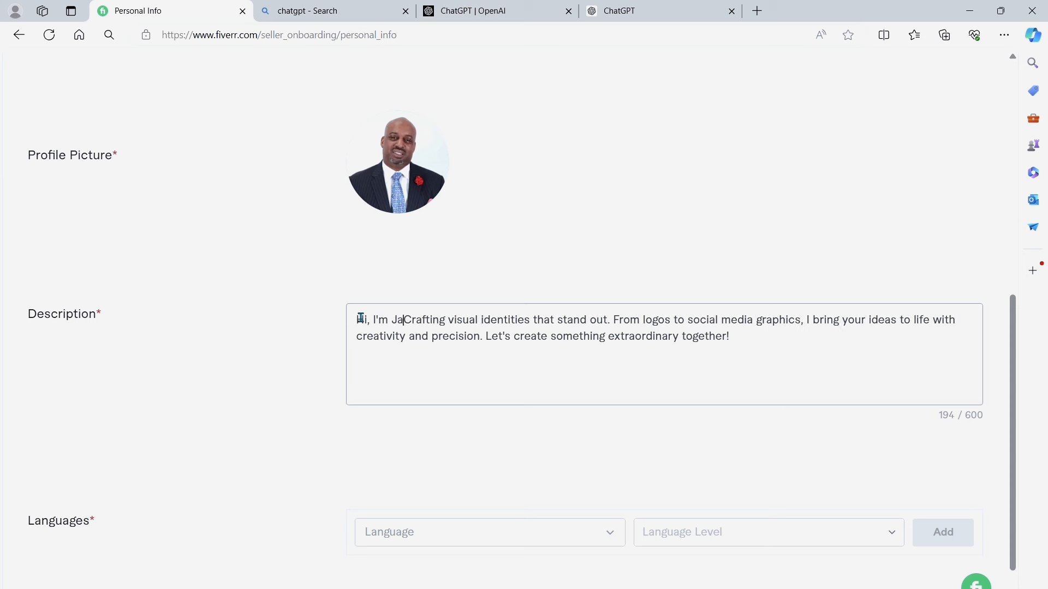
{"action": "type", "text": "ck"}
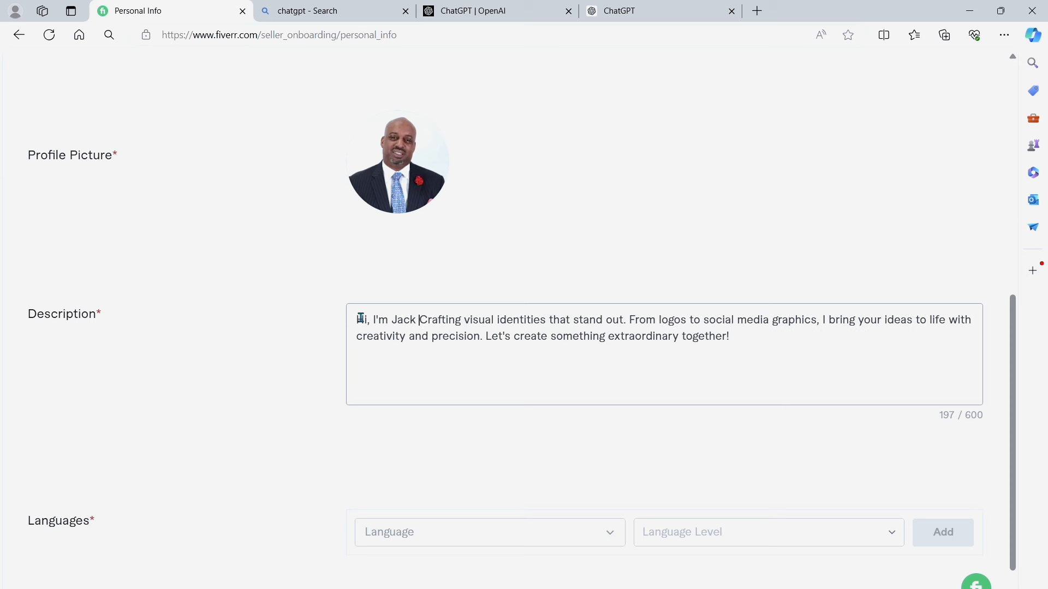
{"action": "key", "text": "BackSpace"}
{"action": "type", "text": ", "}
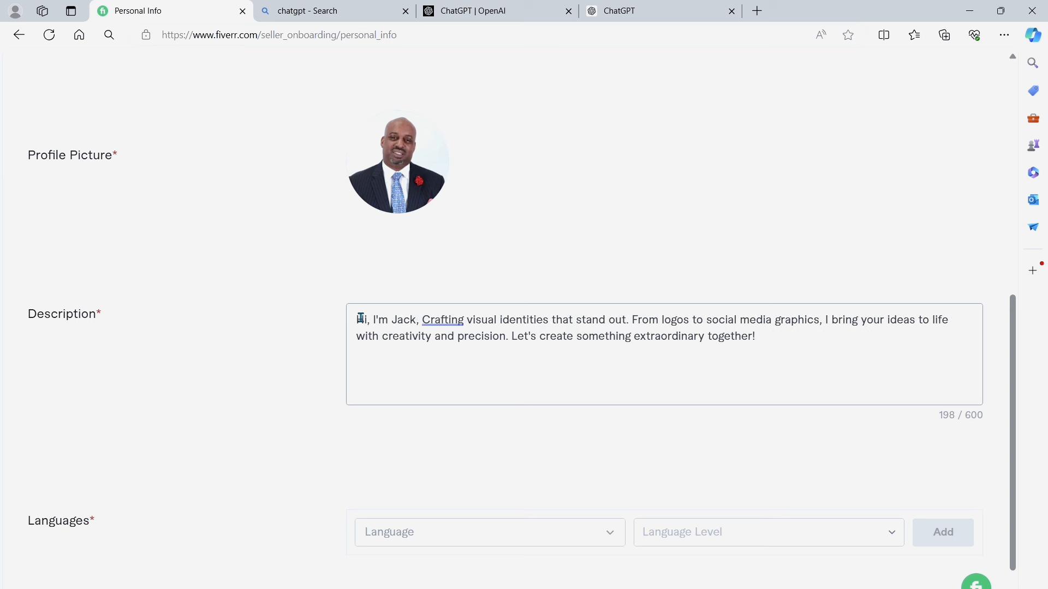
{"action": "type", "text": "a gro"}
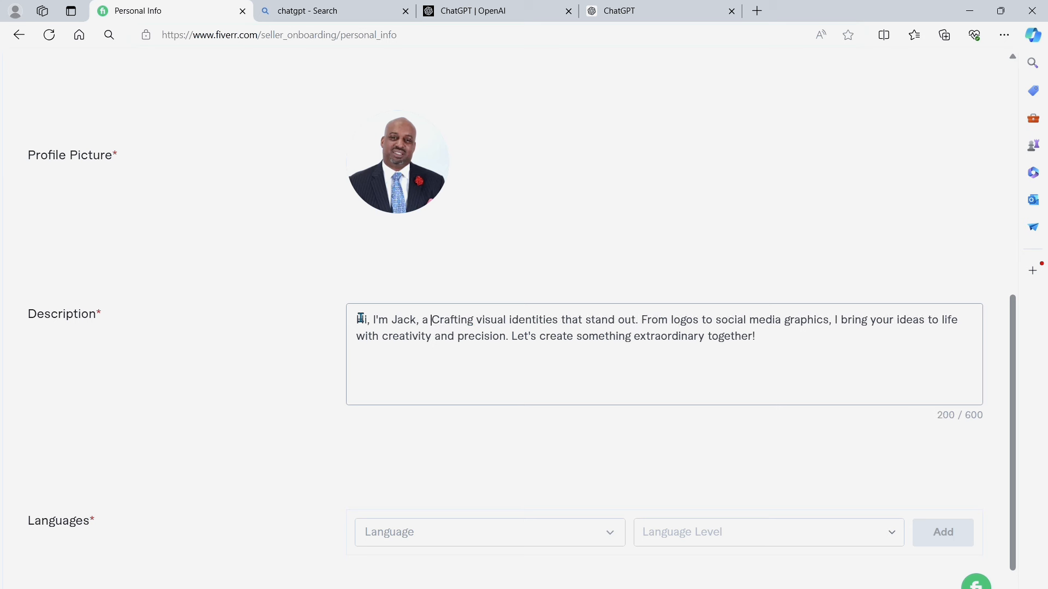
{"action": "key", "text": "BackSpace"}
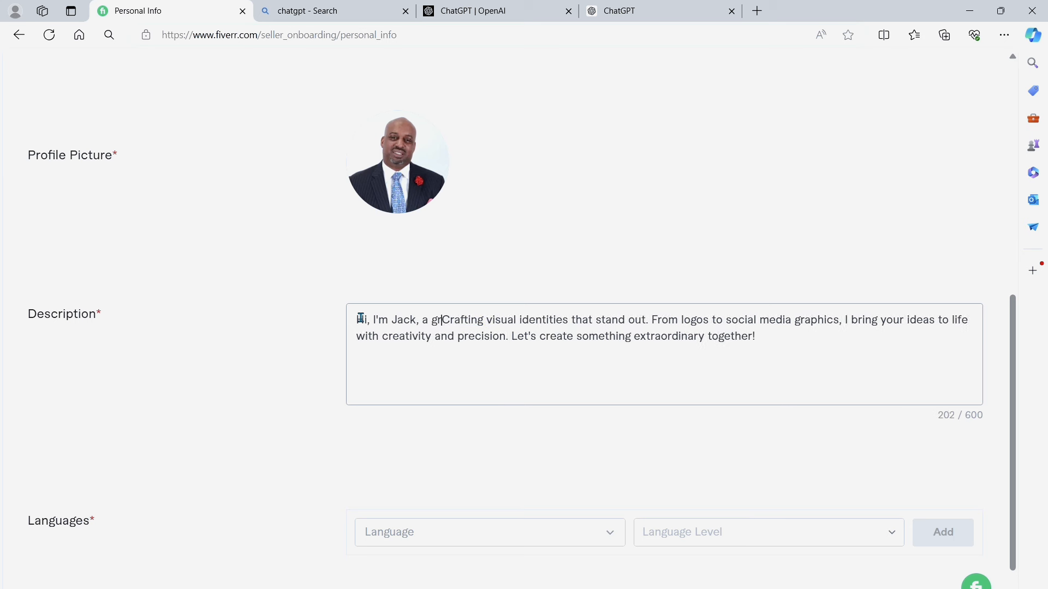
{"action": "type", "text": "aphic"}
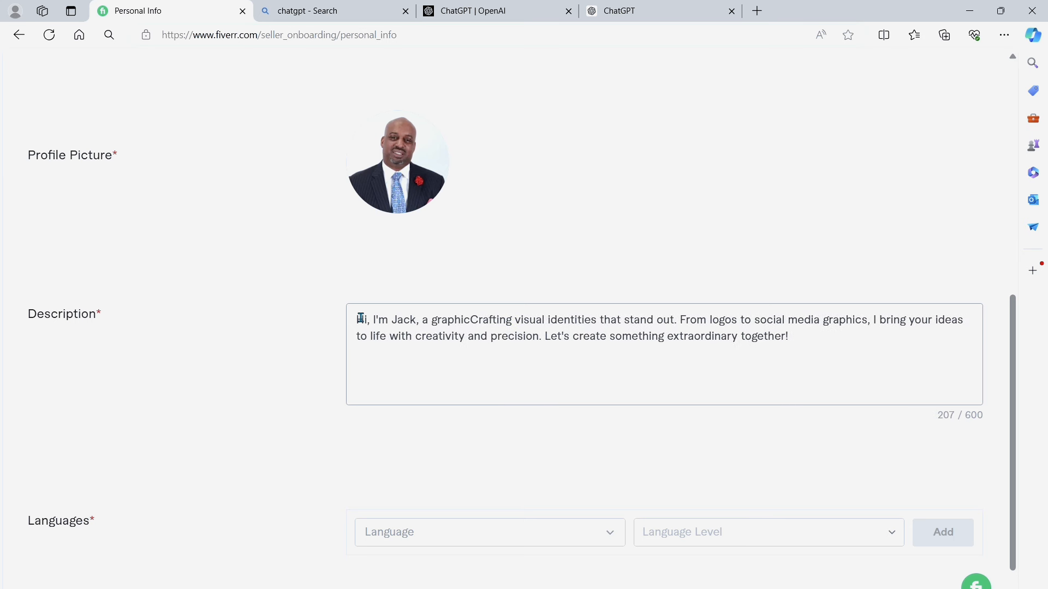
{"action": "type", "text": " design"}
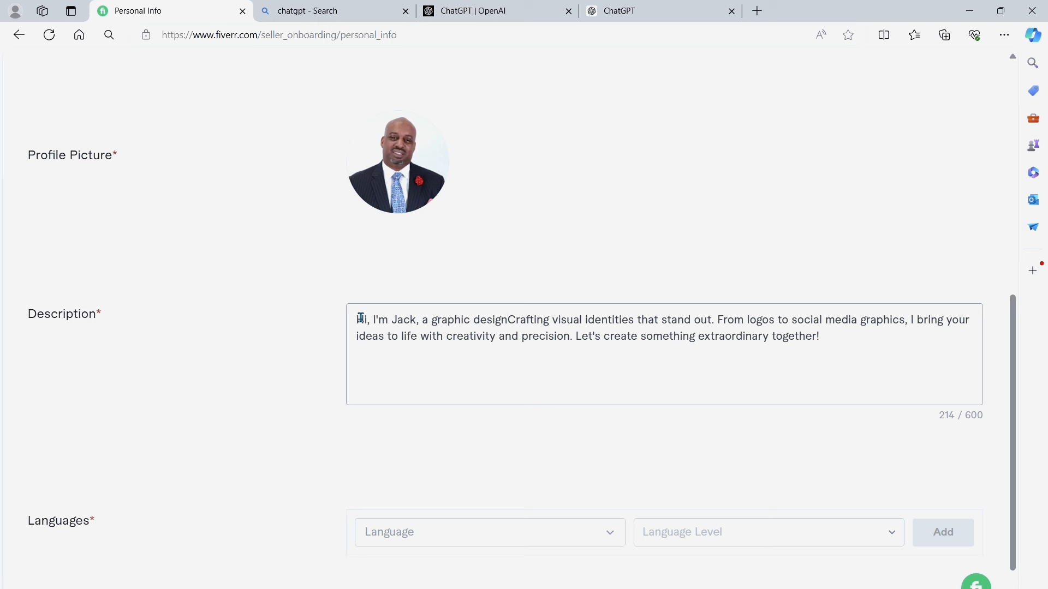
{"action": "type", "text": "er"}
{"action": "key", "text": "BackSpace"}
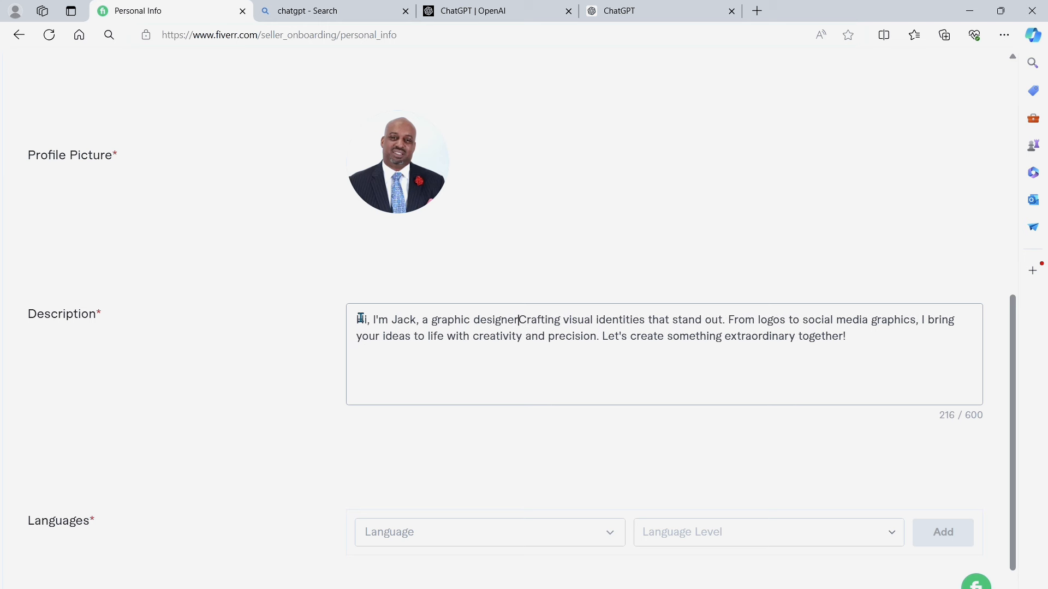
{"action": "type", "text": ","}
{"action": "key", "text": "BackSpace"}
{"action": "key", "text": "BackSpace"}
{"action": "type", "text": "with over "}
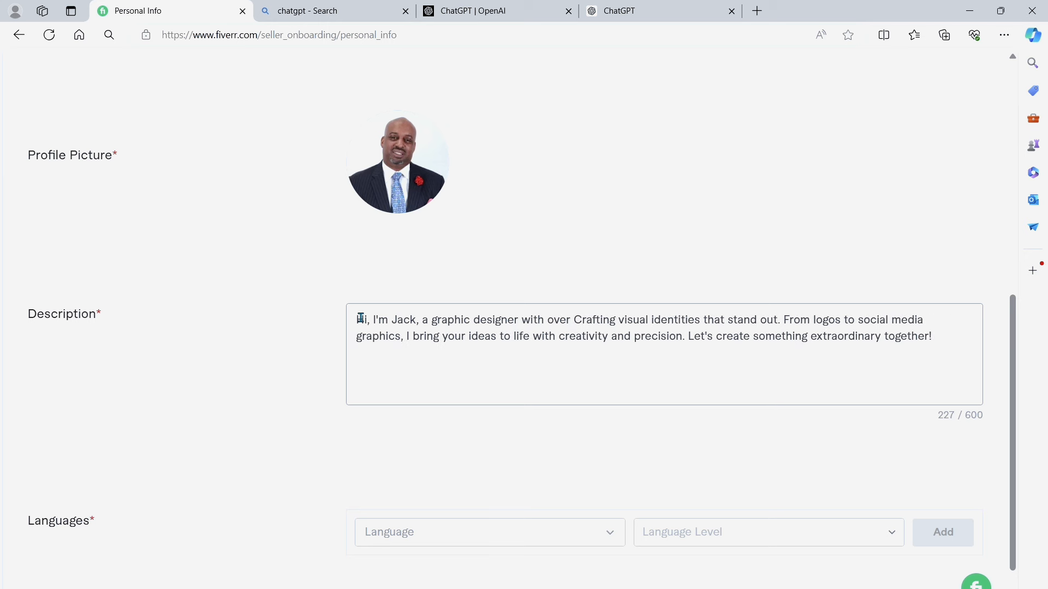
{"action": "type", "text": "6 years"}
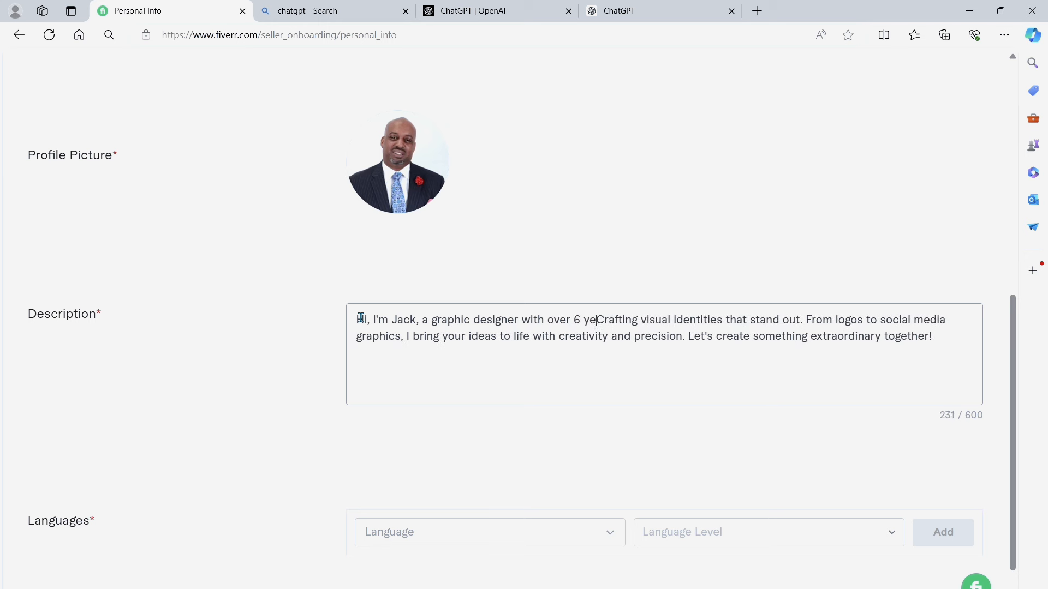
{"action": "type", "text": " of "}
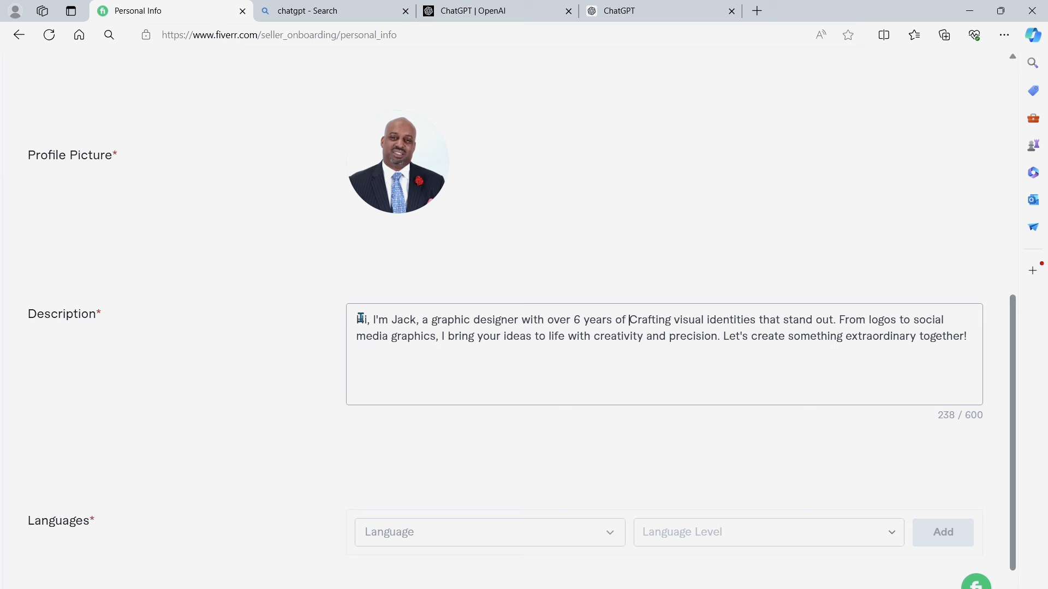
{"action": "type", "text": "exp"}
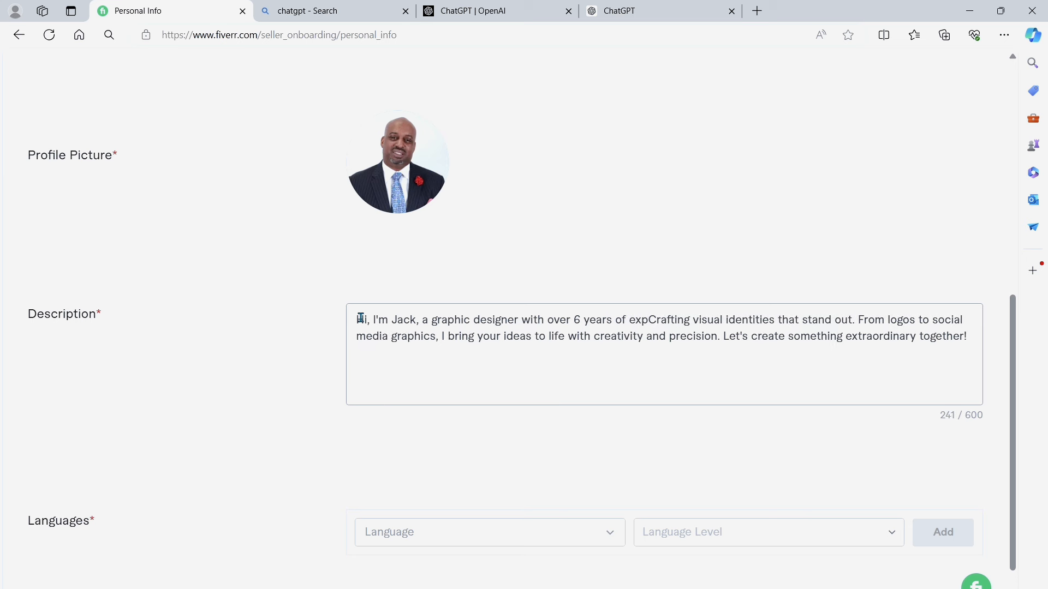
{"action": "type", "text": "i"}
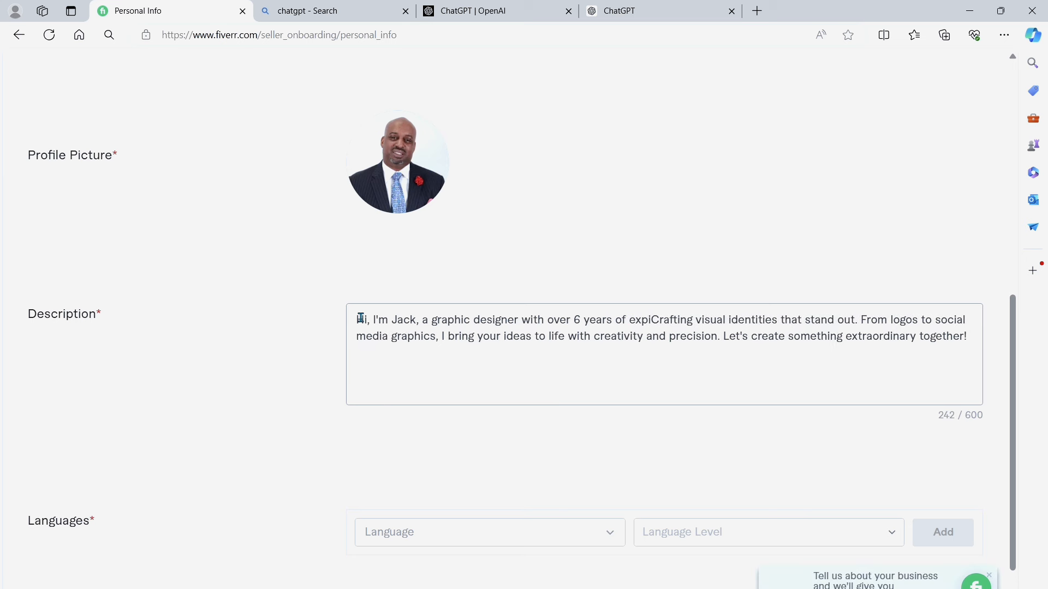
{"action": "type", "text": "rience"}
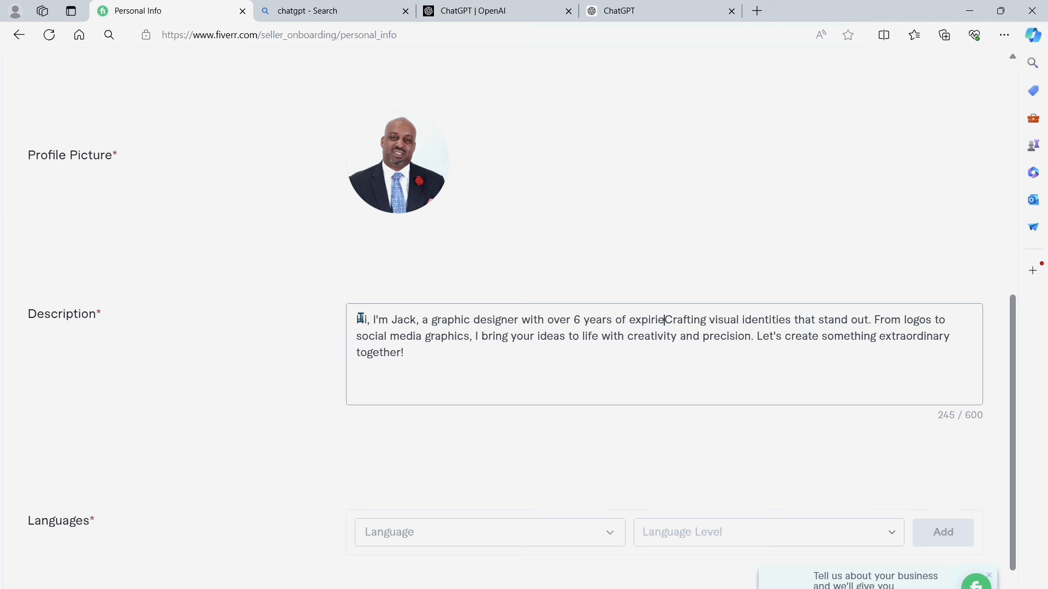
Correct 'expirience' to 'experience' and follow it with a comma.
{"action": "right_click", "coordinate": [361, 318]}
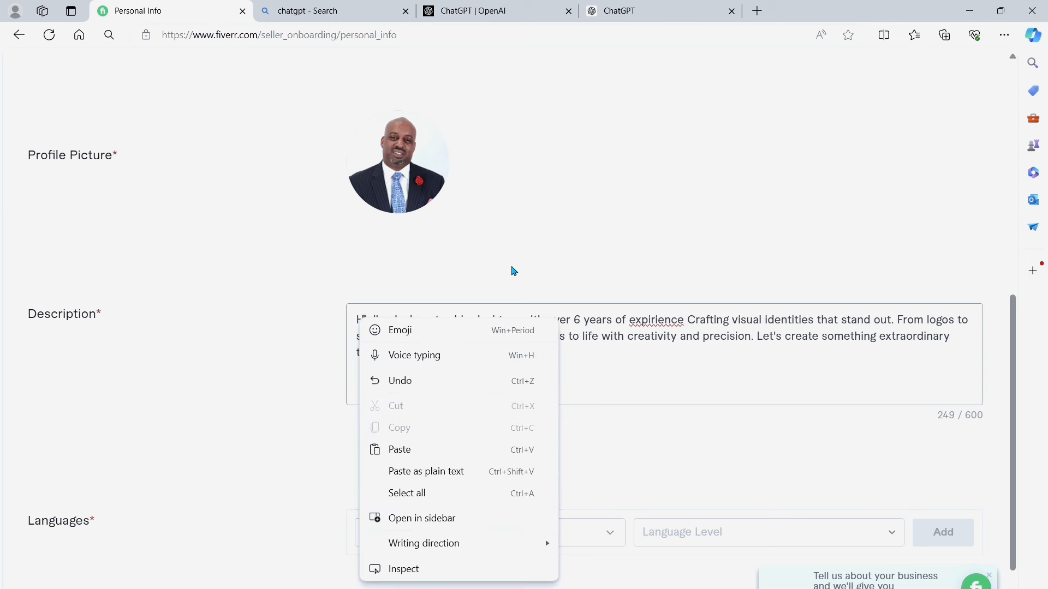
{"action": "left_click", "coordinate": [677, 320]}
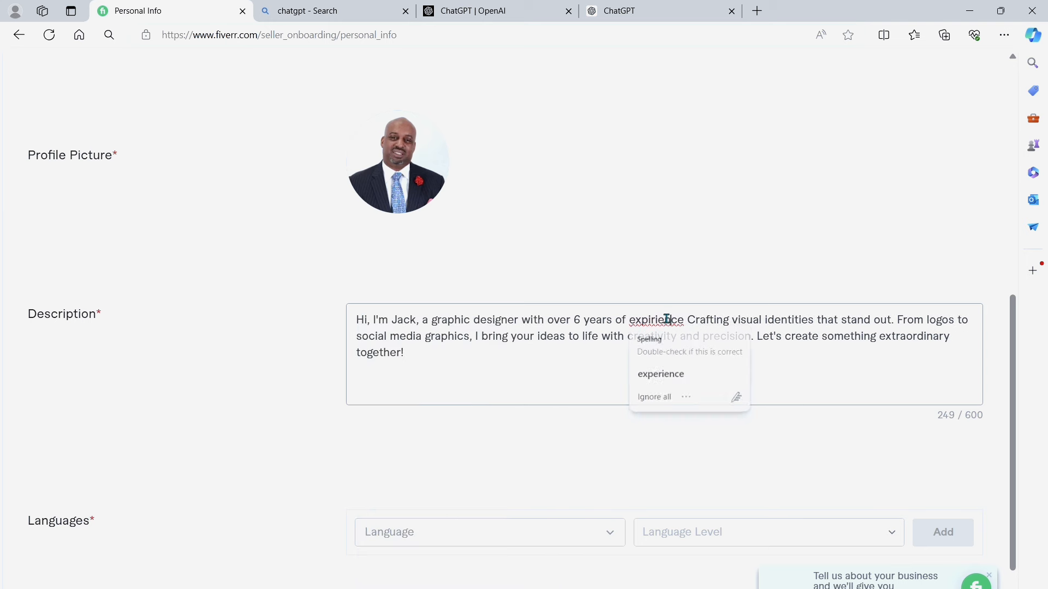
{"action": "left_click", "coordinate": [661, 375]}
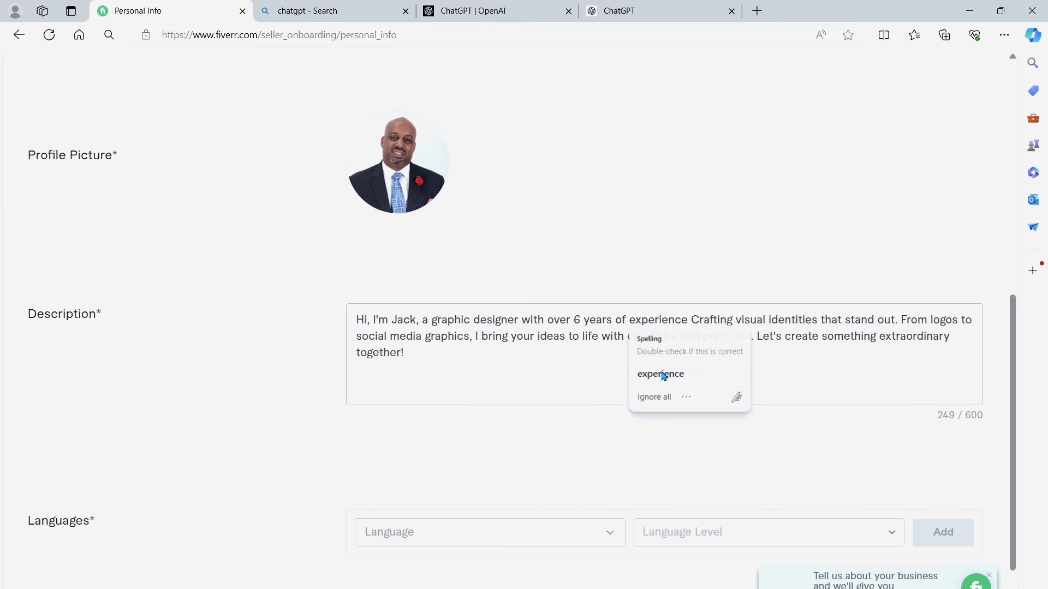
{"action": "left_click", "coordinate": [691, 319]}
{"action": "key", "text": "BackSpace"}
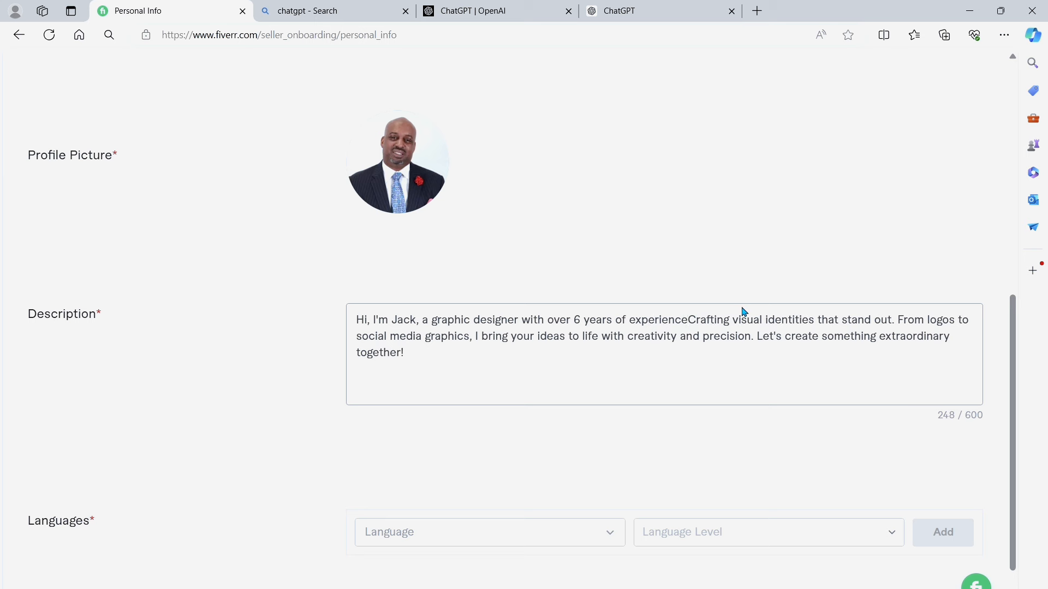
{"action": "type", "text": ","}
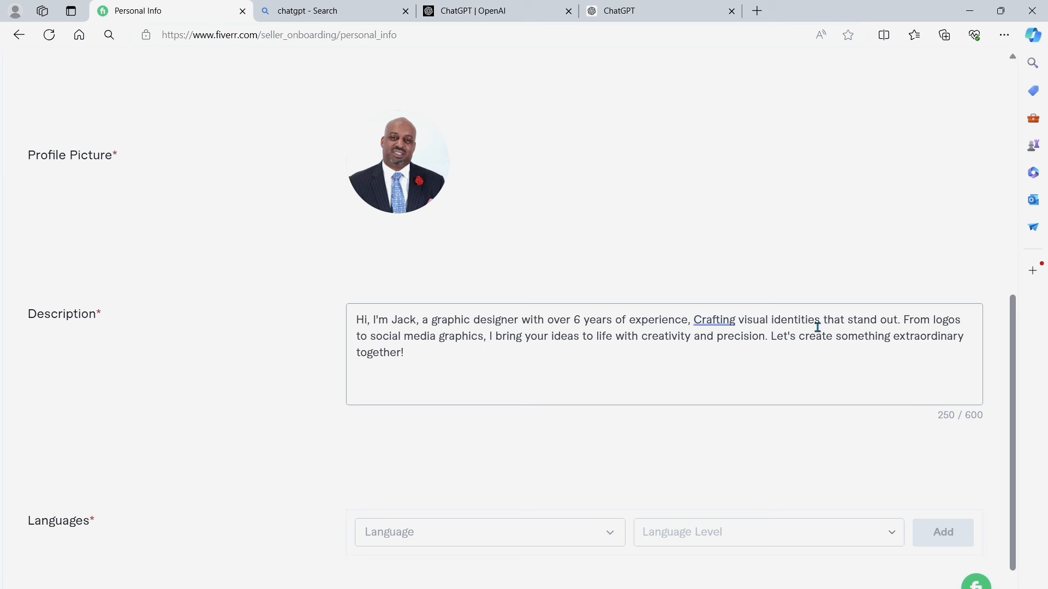
Insert 'I'm great at' before the word Crafting.
{"action": "left_click", "coordinate": [706, 317]}
{"action": "key", "text": "Escape"}
{"action": "type", "text": "I"}
{"action": "key", "text": "Left"}
{"action": "type", "text": "'"}
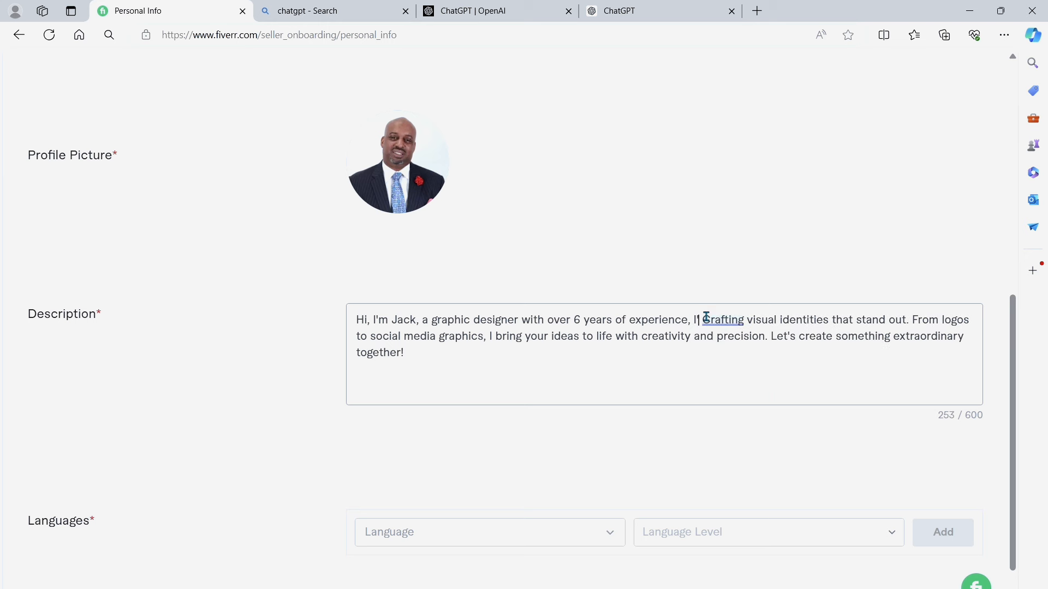
{"action": "type", "text": "m"}
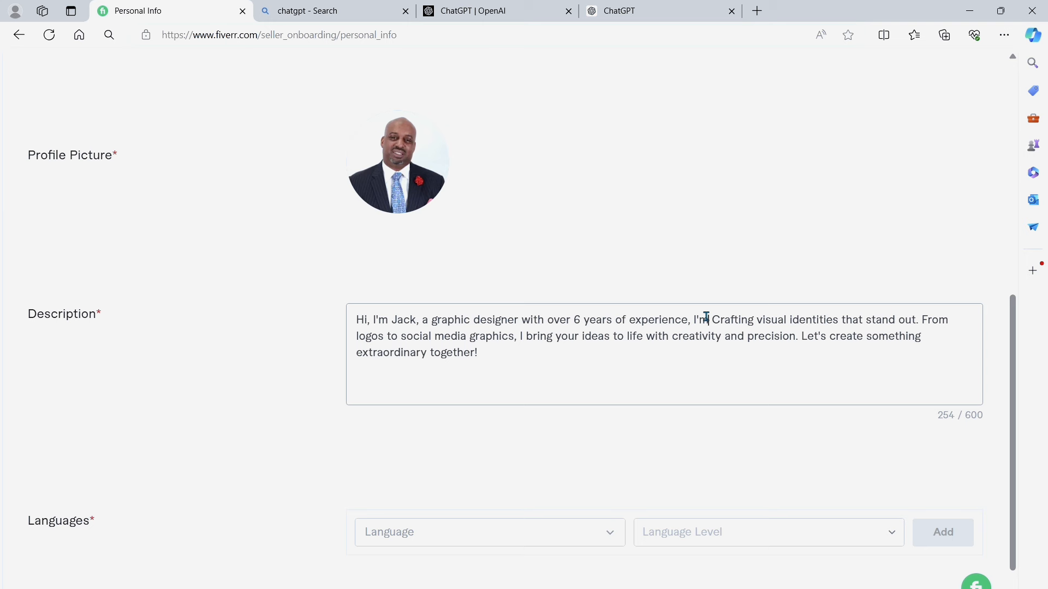
{"action": "type", "text": " greta"}
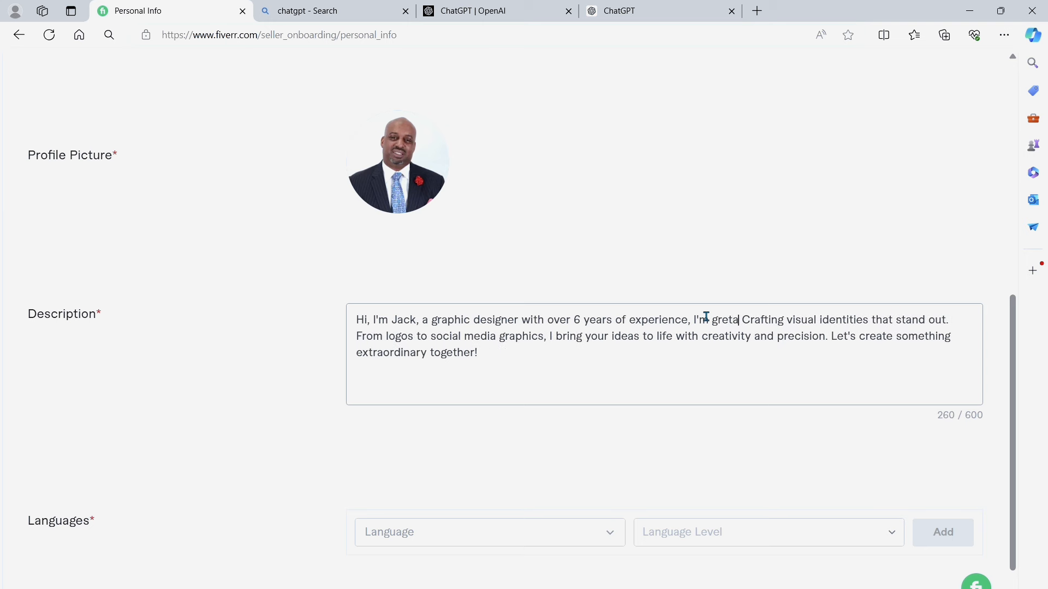
{"action": "key", "text": "BackSpace"}
{"action": "key", "text": "BackSpace"}
{"action": "type", "text": "at "}
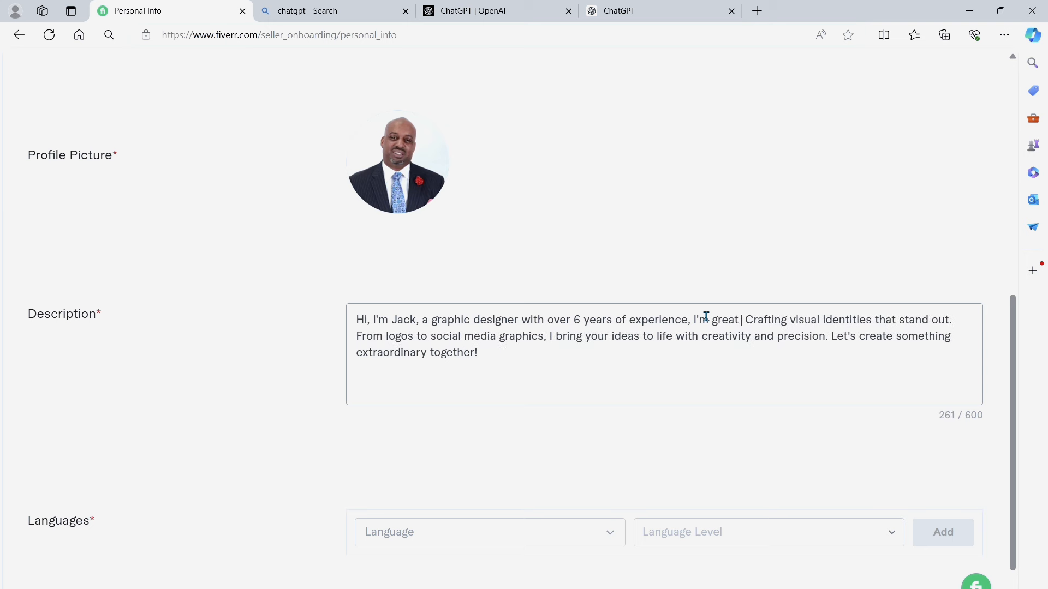
{"action": "type", "text": "in"}
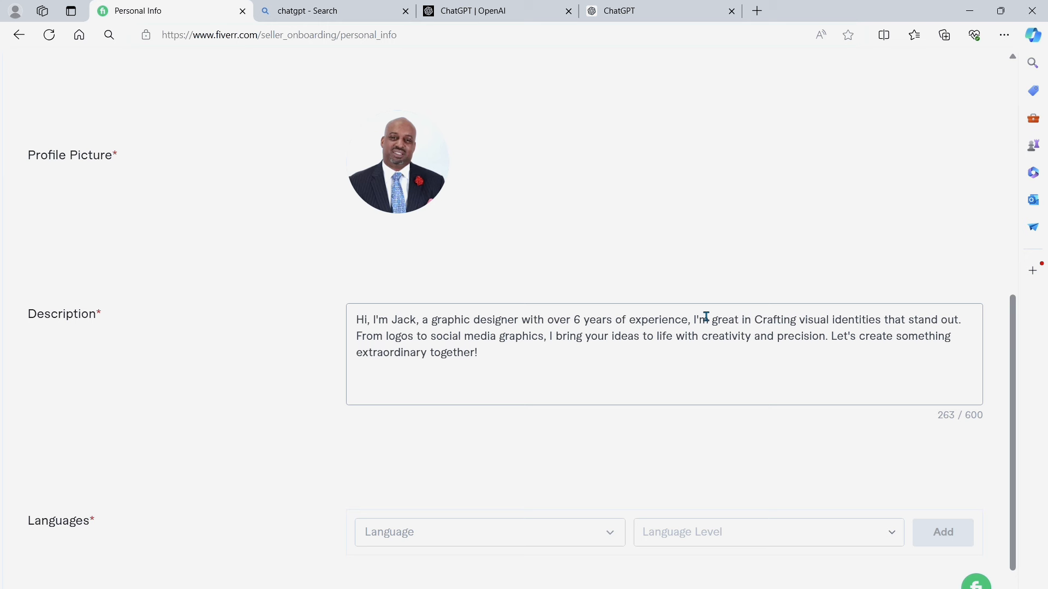
Change 'Crafting' to lowercase 'crafting' and fix the spacing before it.
{"action": "key", "text": "Delete"}
{"action": "type", "text": "c"}
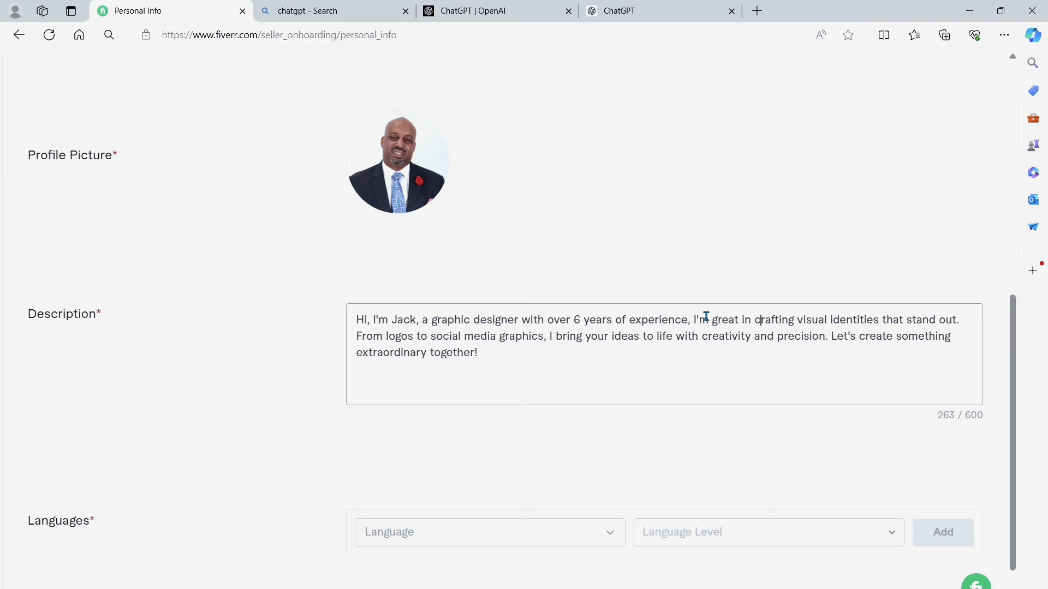
{"action": "left_click", "coordinate": [757, 320]}
{"action": "key", "text": "BackSpace"}
Add English at Fluent level to the languages and submit the personal info.
{"action": "scroll", "coordinate": [578, 373], "scroll_direction": "down", "scroll_amount": 1}
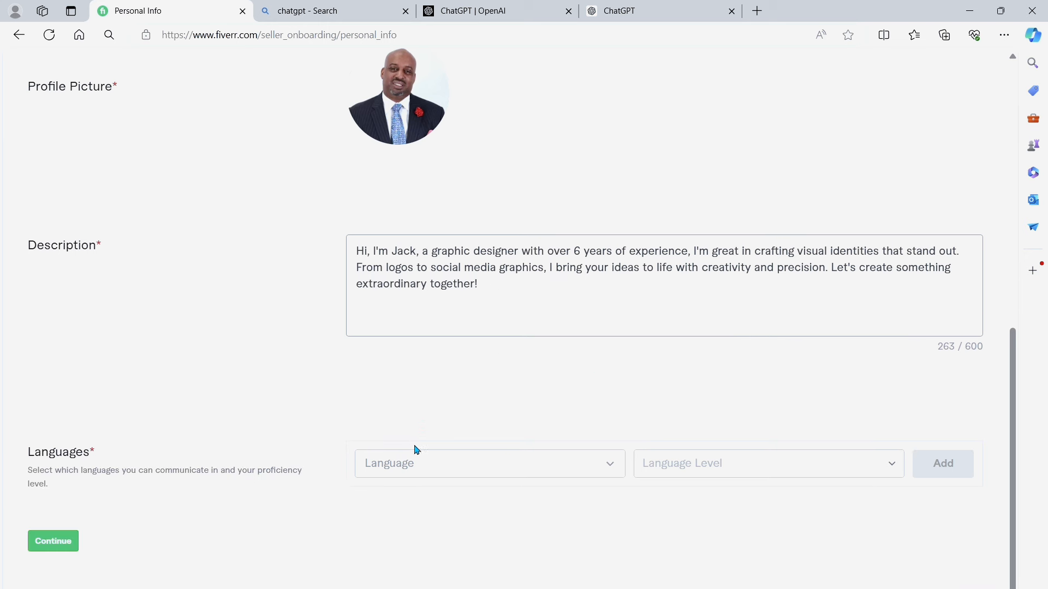
{"action": "left_click", "coordinate": [410, 465]}
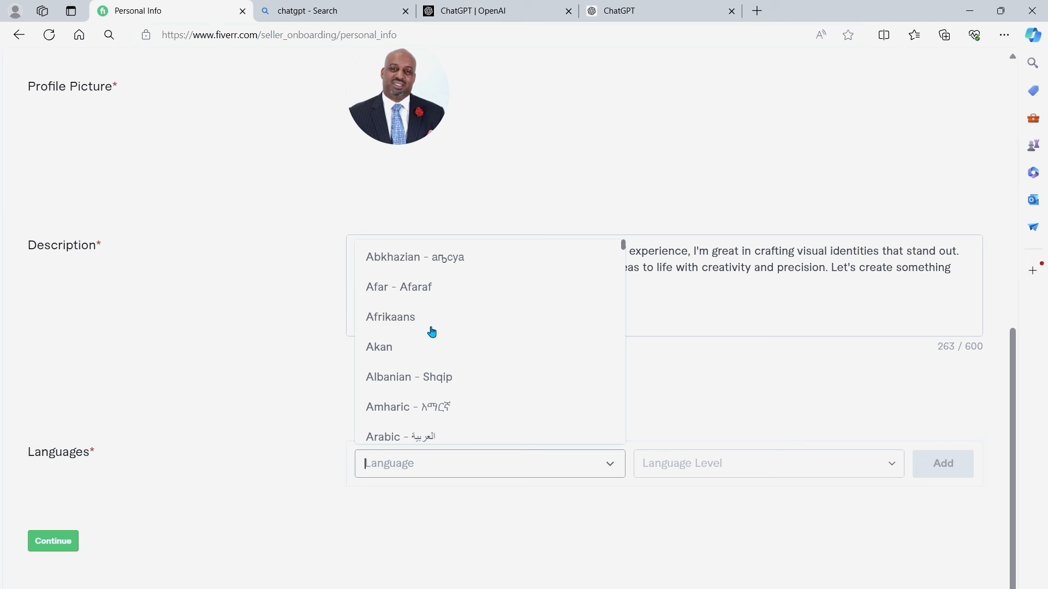
{"action": "type", "text": "english"}
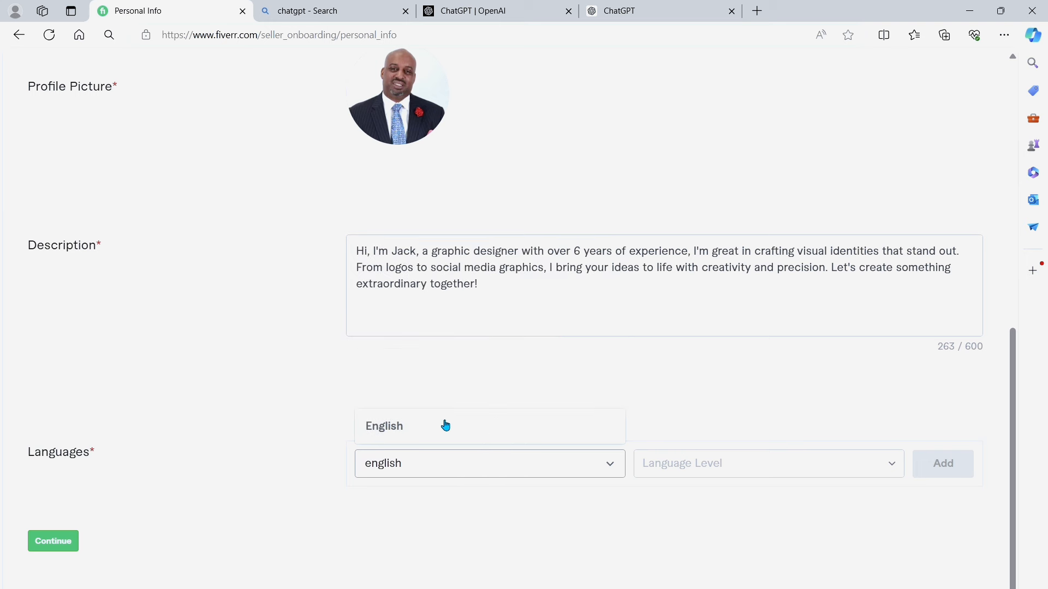
{"action": "left_click", "coordinate": [446, 426]}
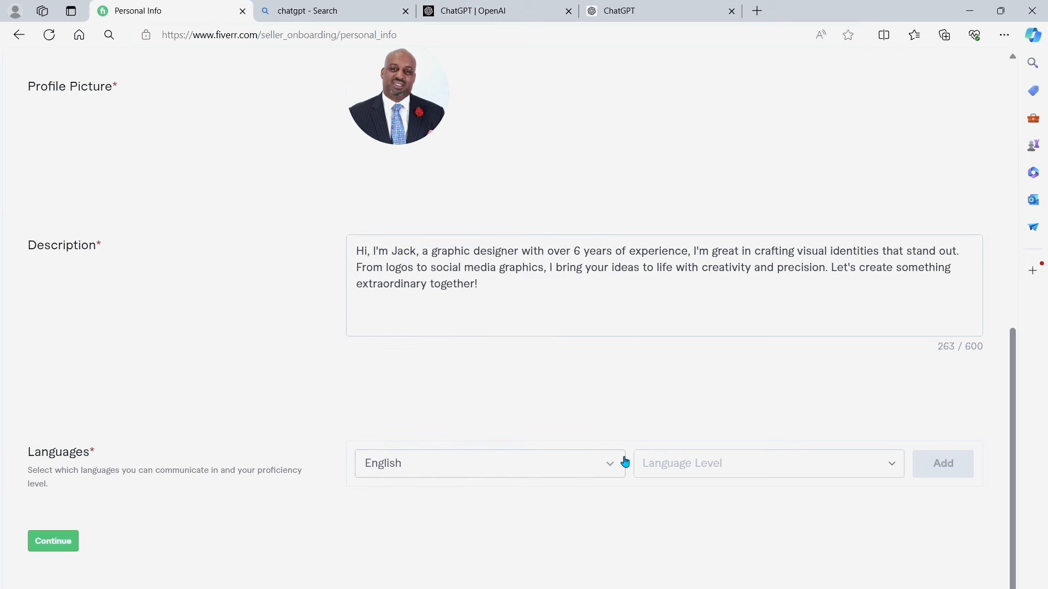
{"action": "left_click", "coordinate": [662, 464]}
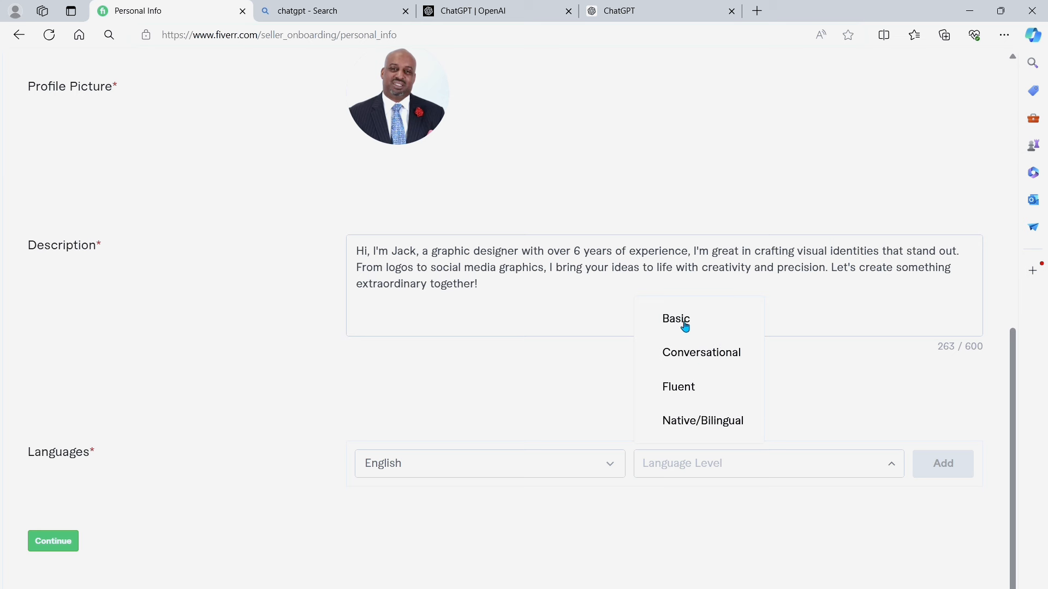
{"action": "left_click", "coordinate": [683, 394]}
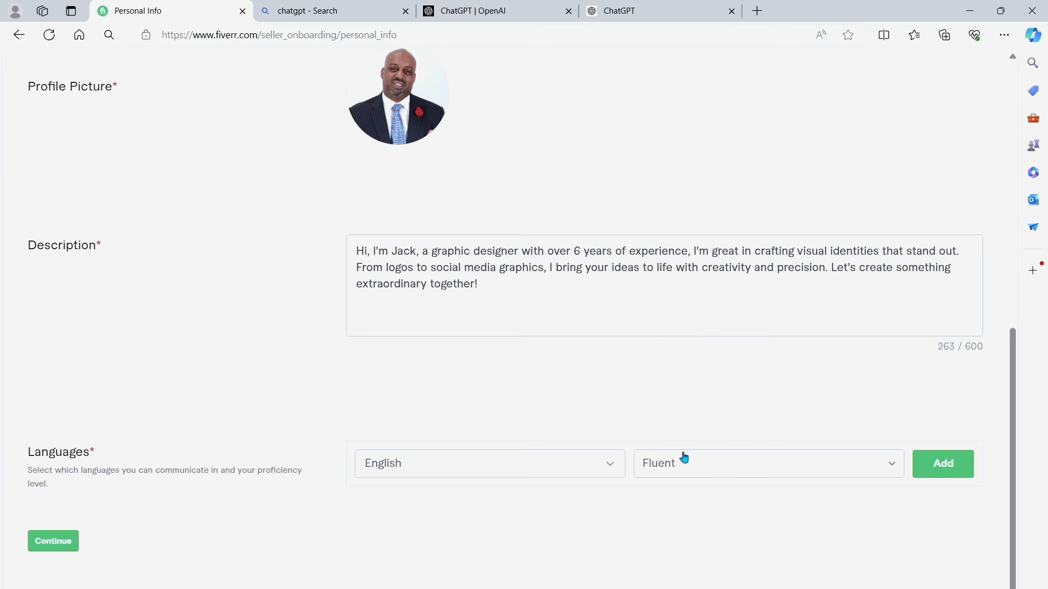
{"action": "left_click", "coordinate": [943, 465]}
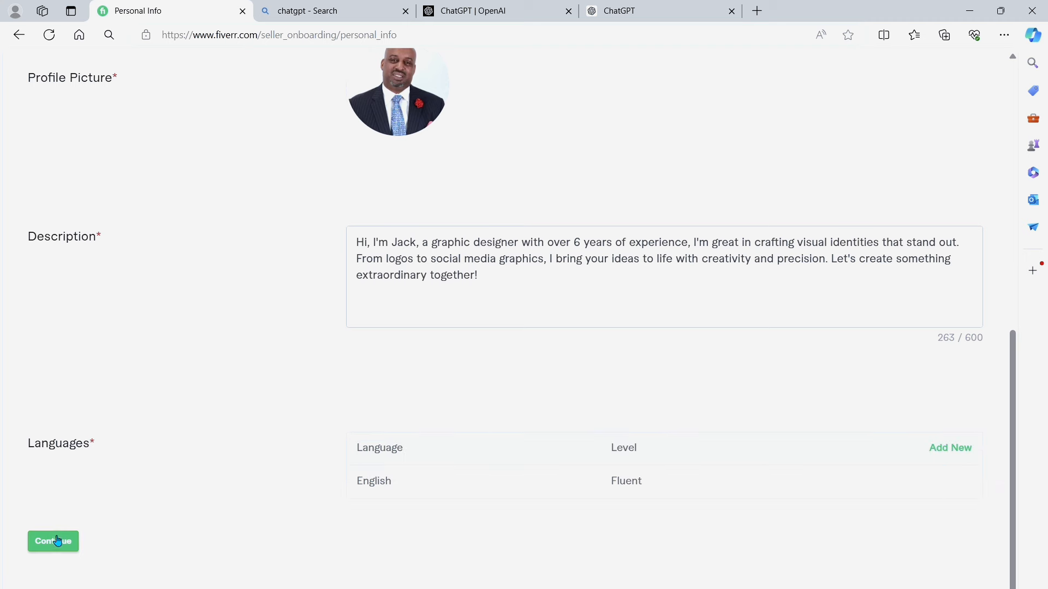
{"action": "left_click", "coordinate": [57, 548]}
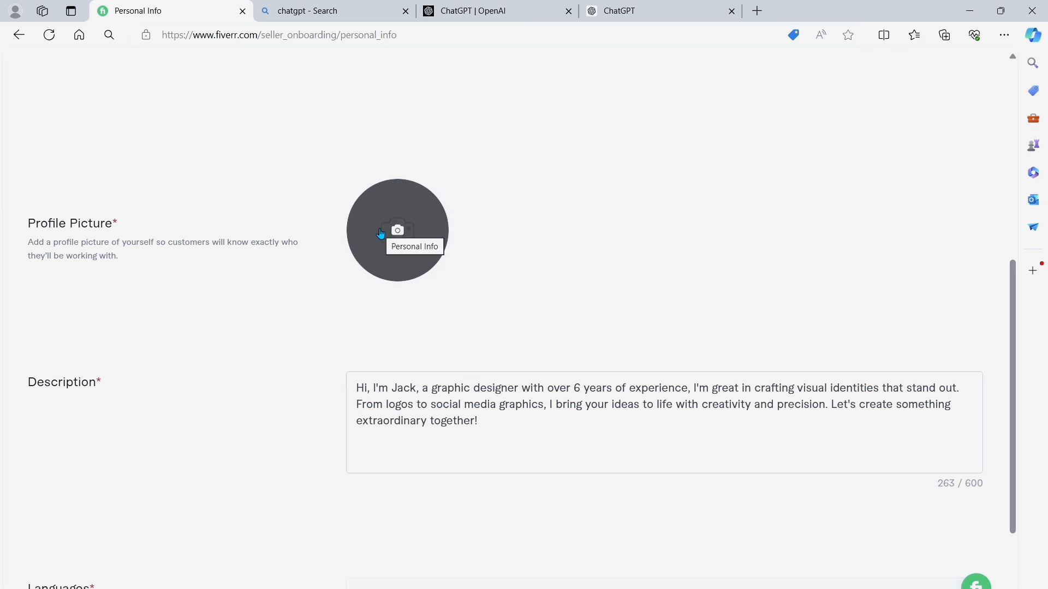
Upload the WhatsApp Image photo from Downloads into the Profile Picture circle.
{"action": "scroll", "coordinate": [608, 191], "scroll_direction": "down", "scroll_amount": 3}
{"action": "scroll", "coordinate": [612, 194], "scroll_direction": "up", "scroll_amount": 10}
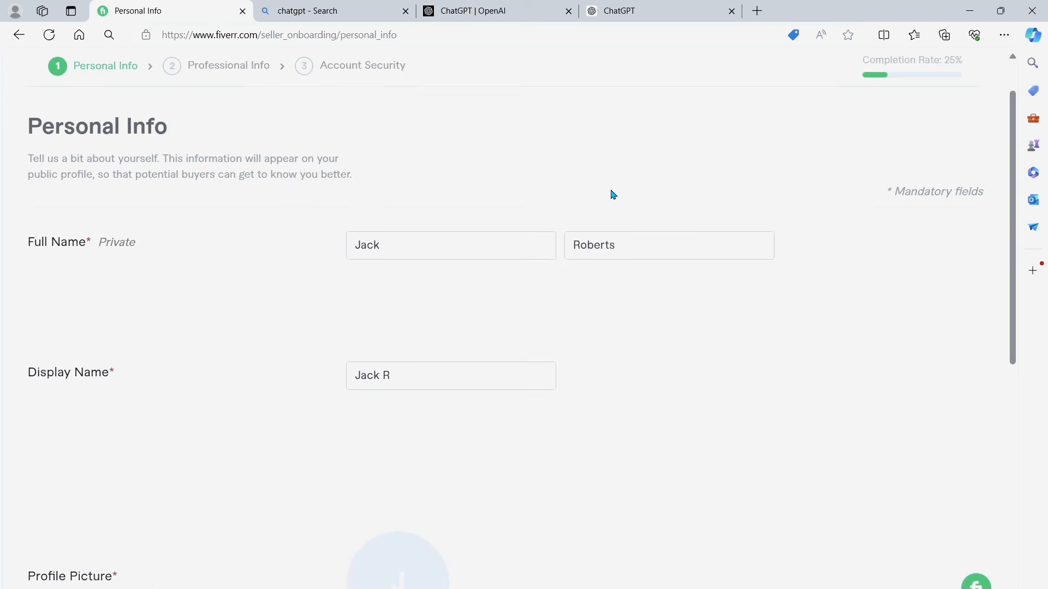
{"action": "scroll", "coordinate": [613, 196], "scroll_direction": "down", "scroll_amount": 10}
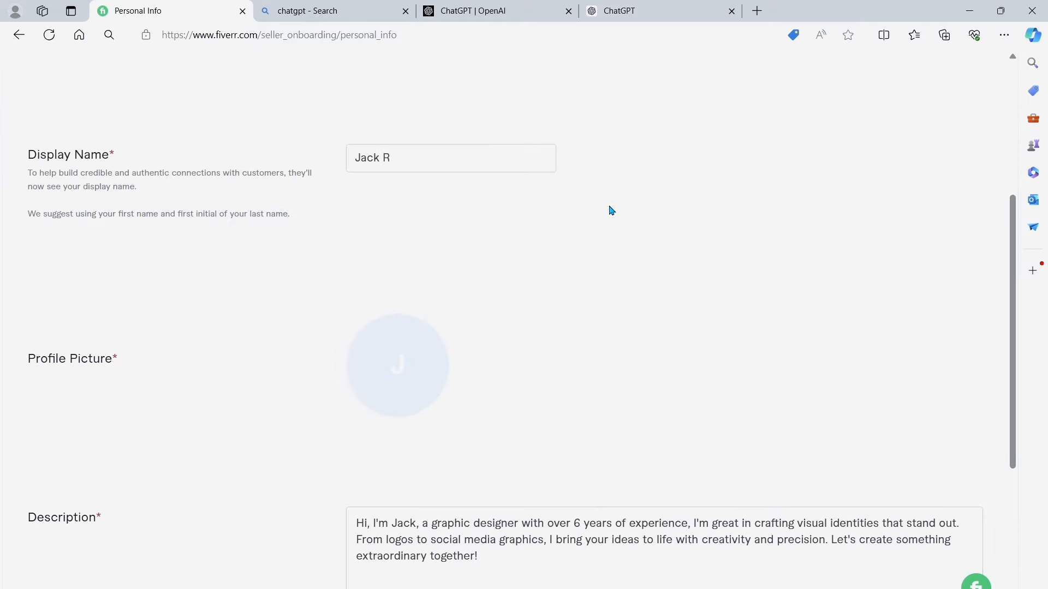
{"action": "scroll", "coordinate": [389, 284], "scroll_direction": "up", "scroll_amount": 4}
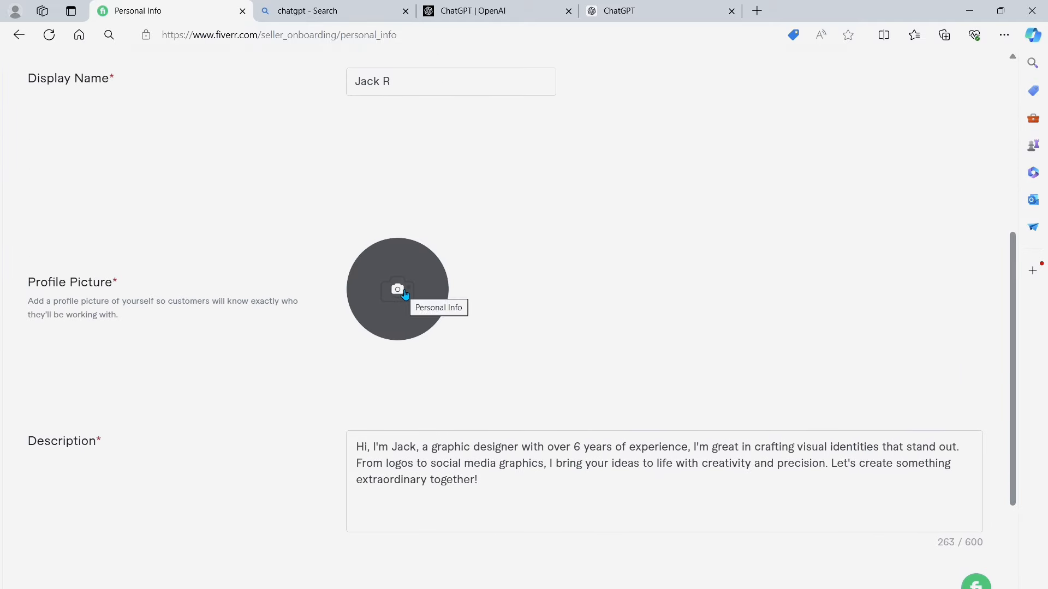
{"action": "left_click", "coordinate": [398, 289]}
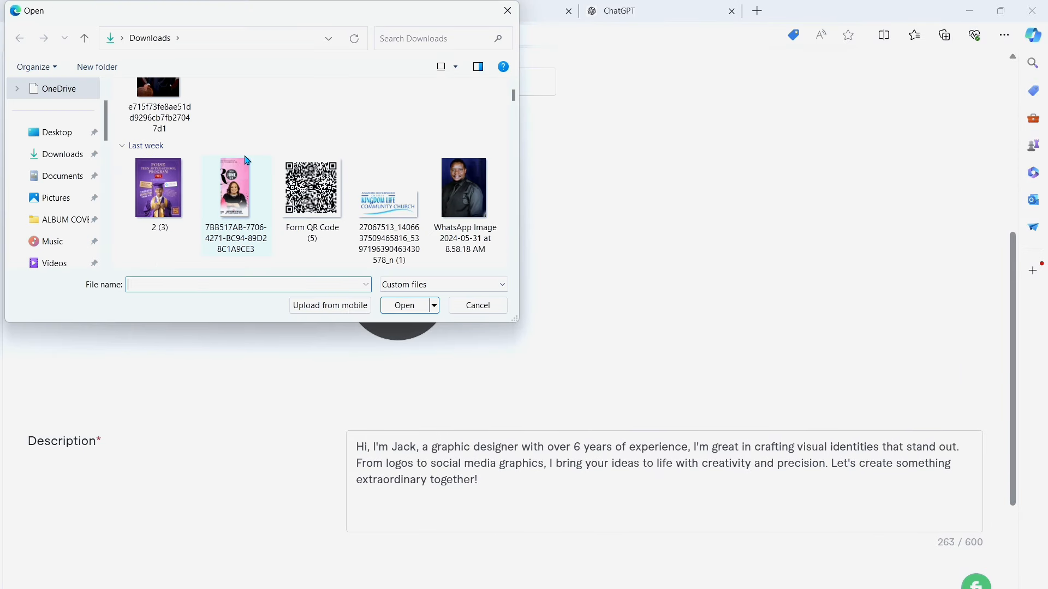
{"action": "left_click", "coordinate": [473, 234]}
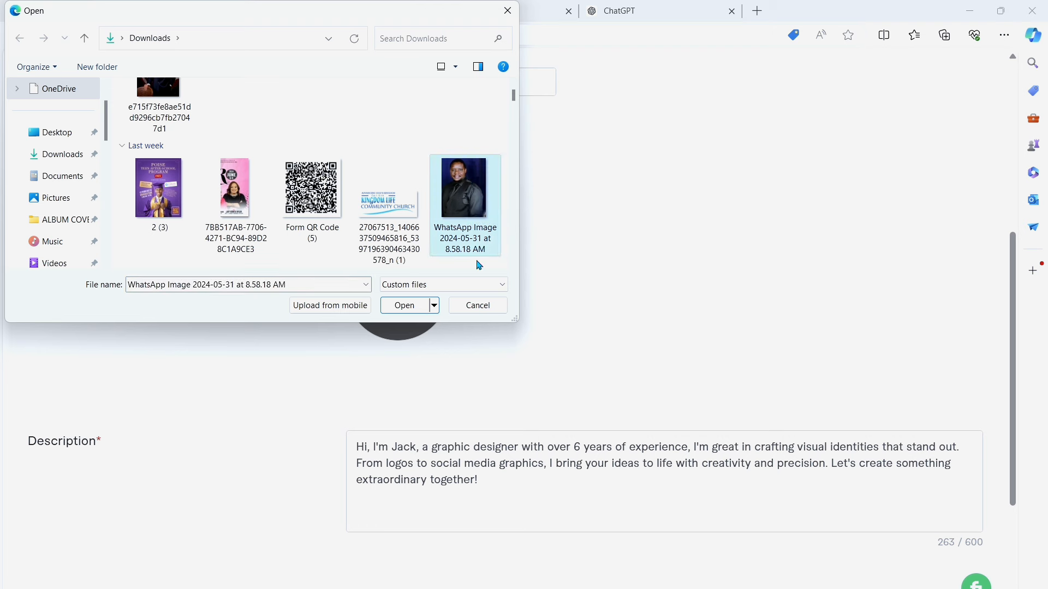
{"action": "left_click", "coordinate": [399, 310]}
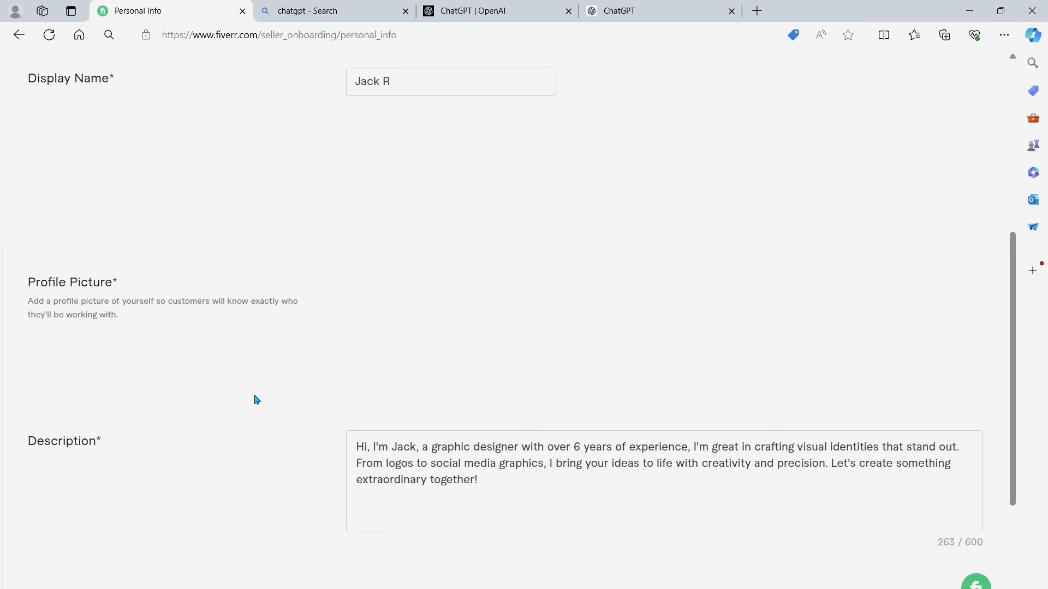
{"action": "scroll", "coordinate": [381, 332], "scroll_direction": "down", "scroll_amount": 3}
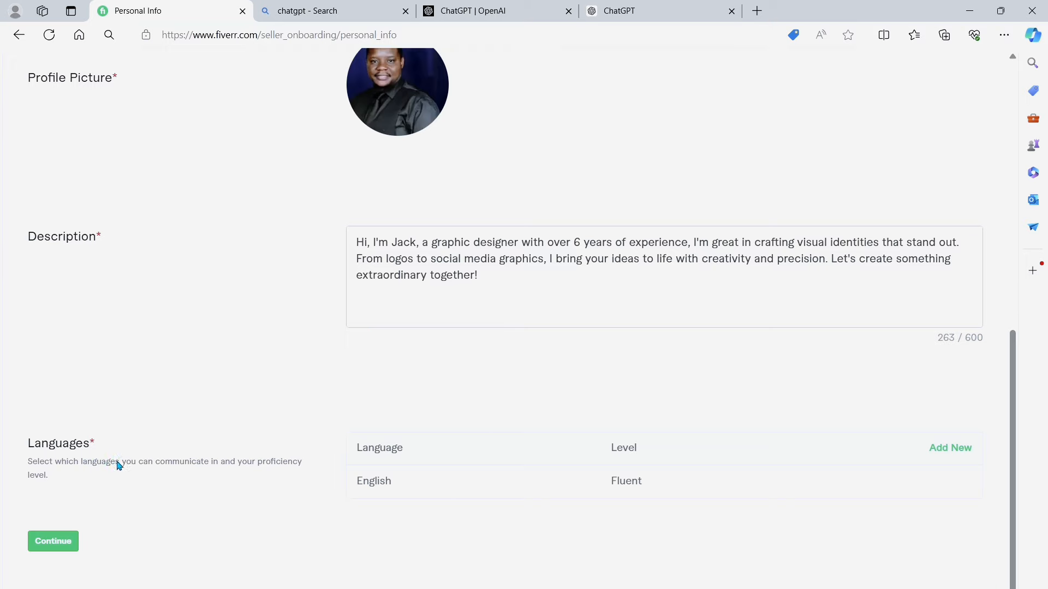
Continue to Professional Info and set the occupation to Graphics & Design.
{"action": "left_click", "coordinate": [71, 540]}
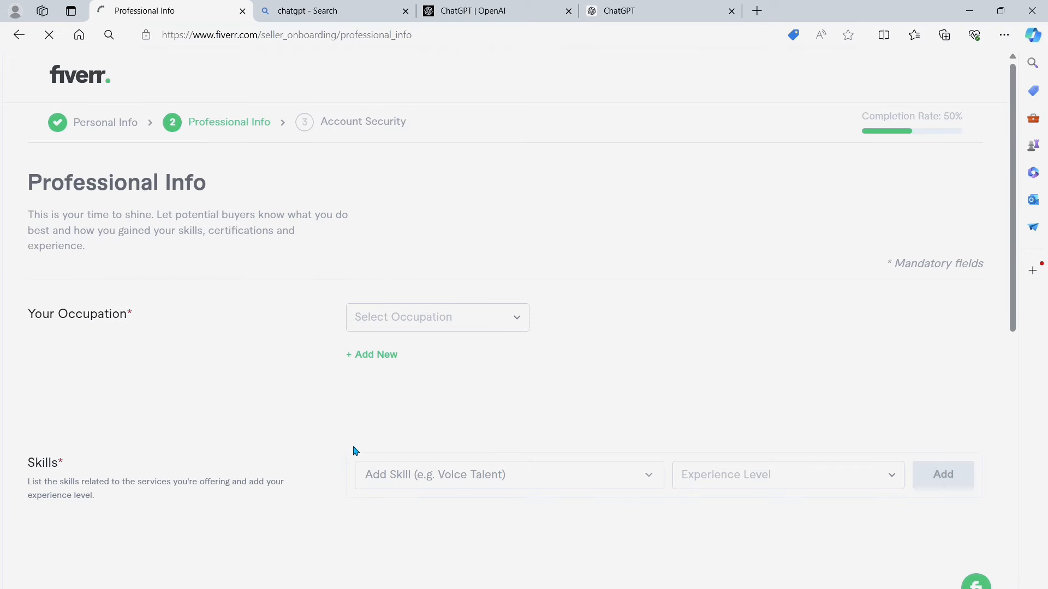
{"action": "scroll", "coordinate": [287, 429], "scroll_direction": "down", "scroll_amount": 10}
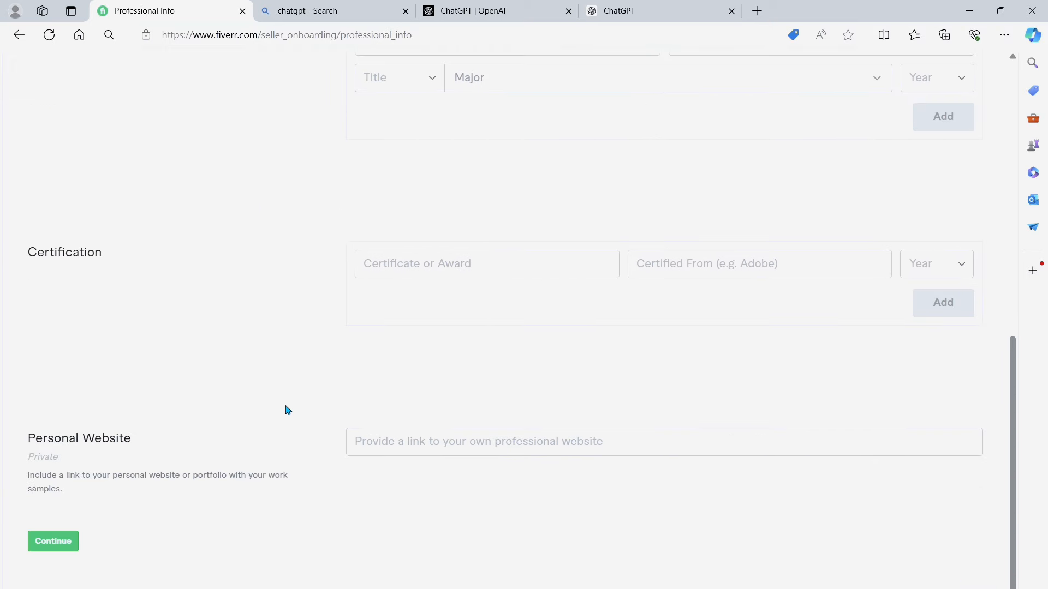
{"action": "scroll", "coordinate": [288, 411], "scroll_direction": "up", "scroll_amount": 10}
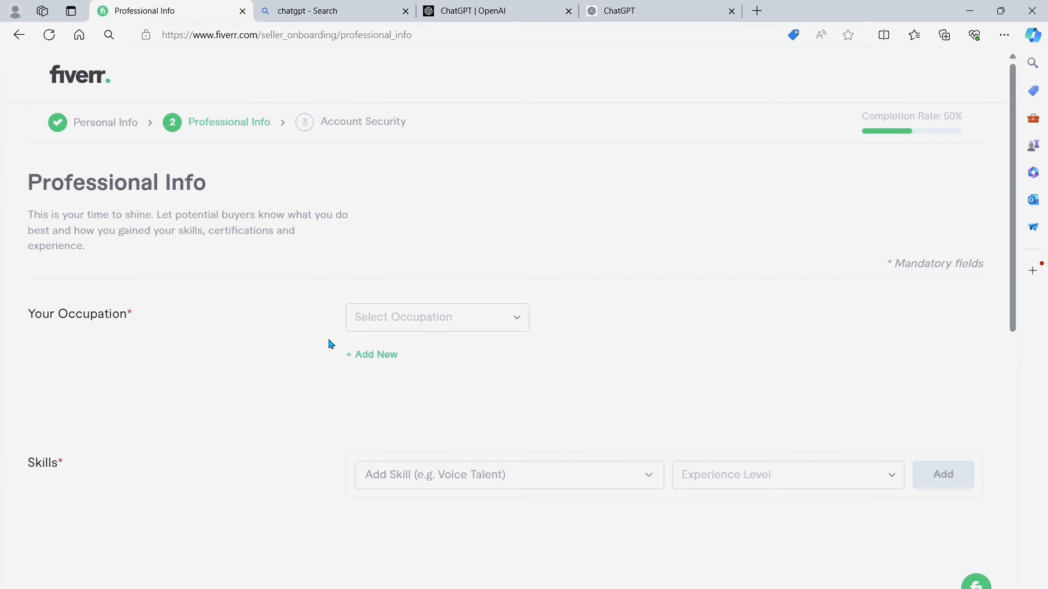
{"action": "left_click", "coordinate": [423, 320]}
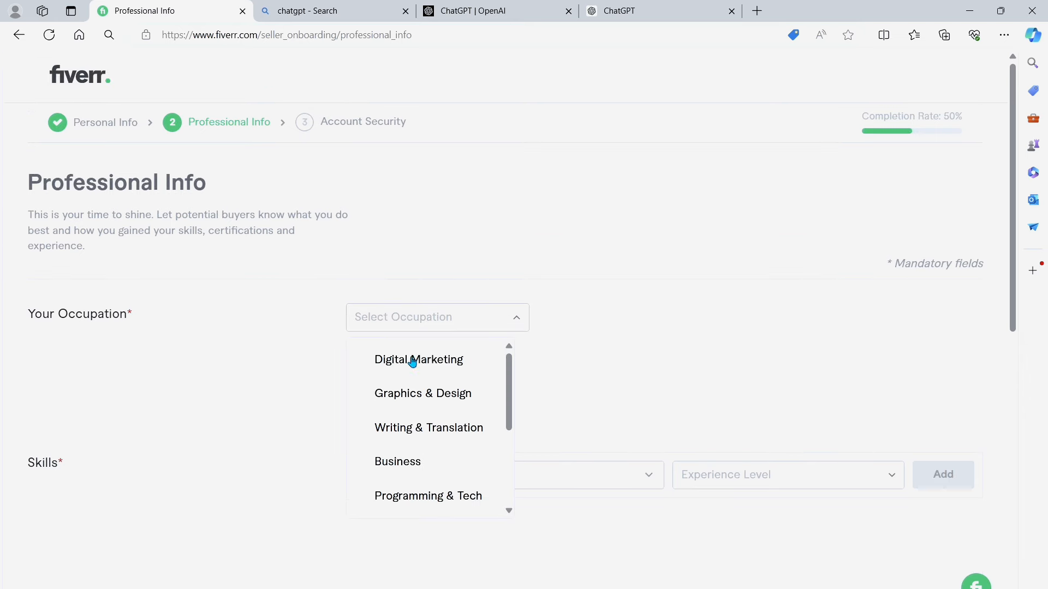
{"action": "left_click", "coordinate": [419, 394]}
Check the Book Design, T-Shirts & Merchandise and Social Media Design specialties.
{"action": "scroll", "coordinate": [349, 256], "scroll_direction": "down", "scroll_amount": 1}
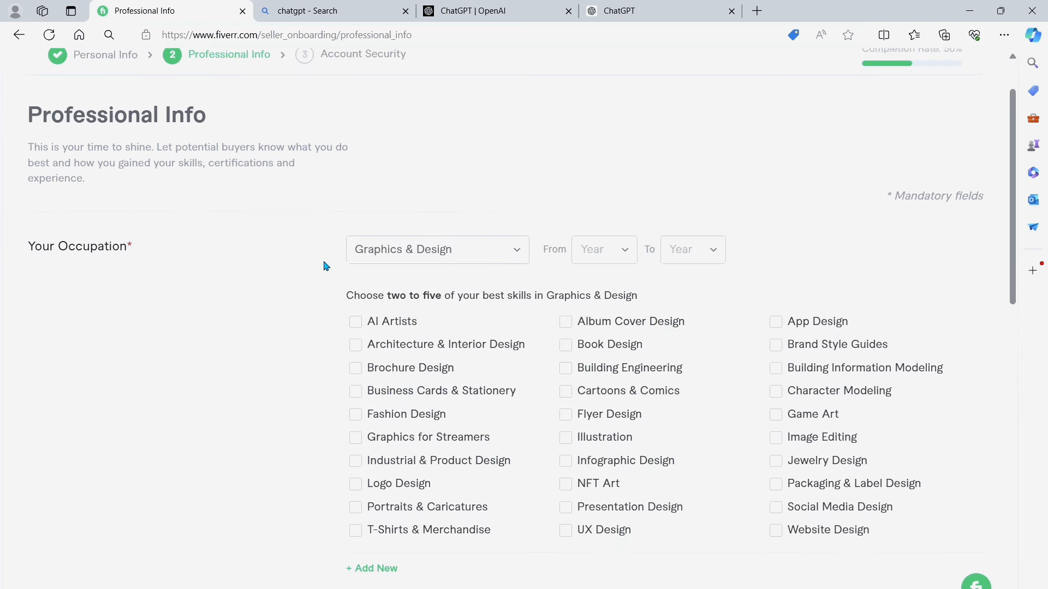
{"action": "left_click", "coordinate": [568, 351]}
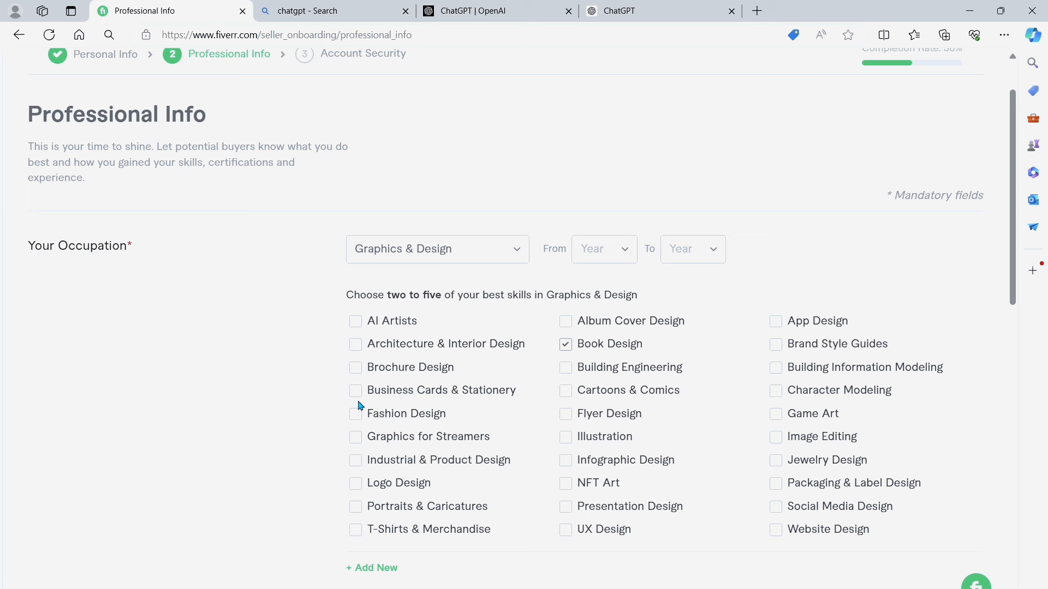
{"action": "left_click", "coordinate": [357, 534]}
{"action": "left_click", "coordinate": [780, 511]}
Set the occupation's From year to 2018 and To year to 2024.
{"action": "scroll", "coordinate": [289, 333], "scroll_direction": "down", "scroll_amount": 3}
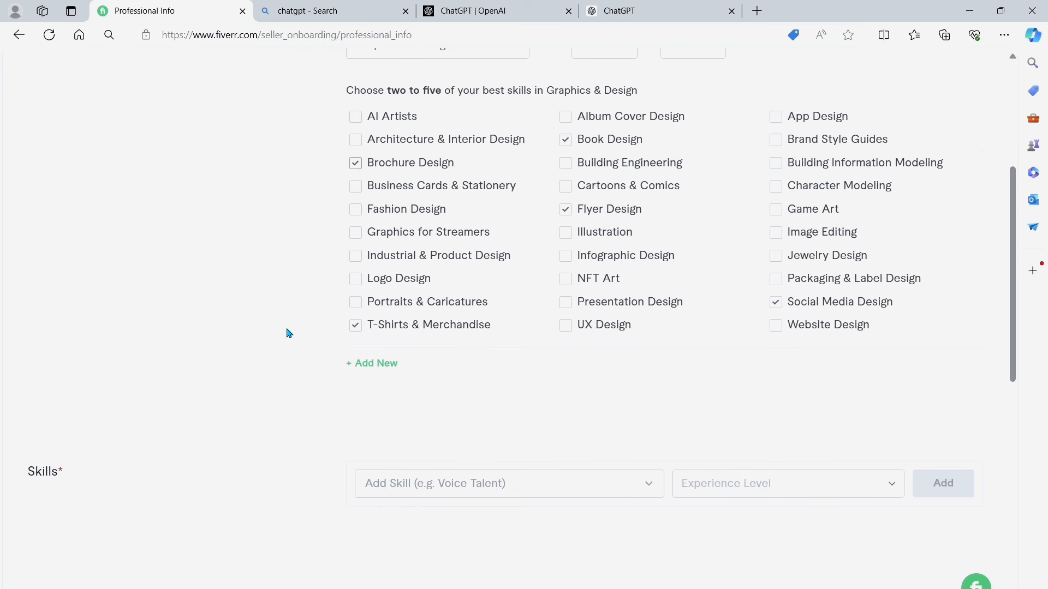
{"action": "scroll", "coordinate": [230, 314], "scroll_direction": "down", "scroll_amount": 3}
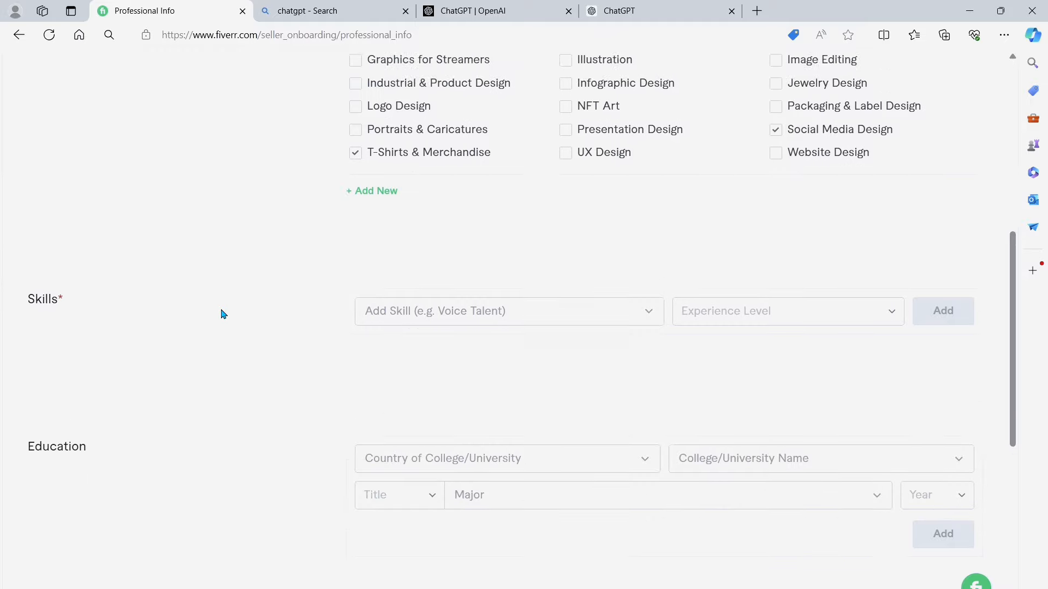
{"action": "scroll", "coordinate": [221, 312], "scroll_direction": "up", "scroll_amount": 8}
{"action": "scroll", "coordinate": [221, 313], "scroll_direction": "down", "scroll_amount": 2}
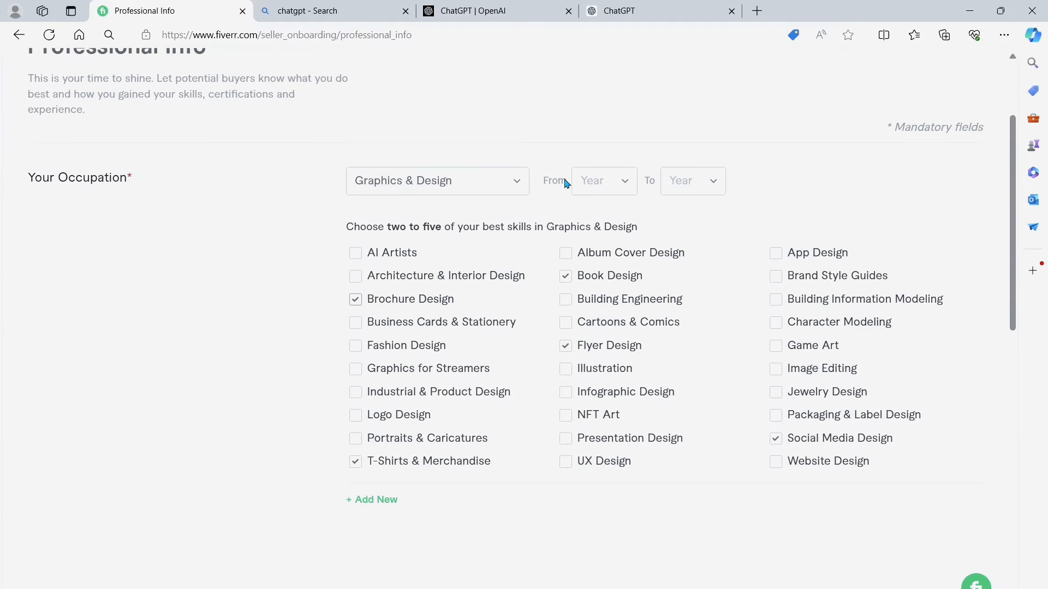
{"action": "left_click", "coordinate": [604, 180]}
{"action": "scroll", "coordinate": [606, 256], "scroll_direction": "down", "scroll_amount": 3}
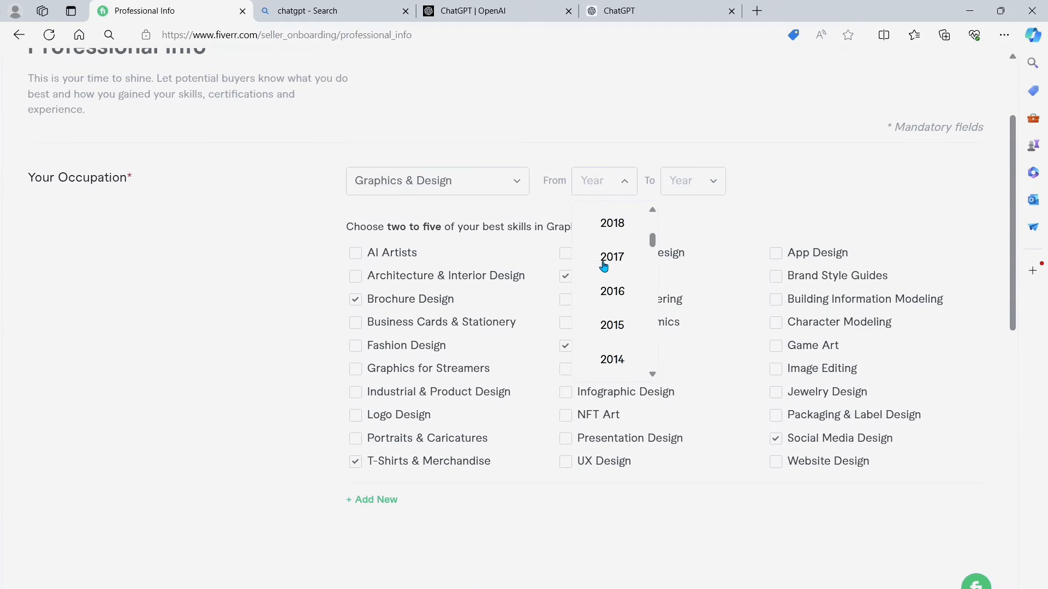
{"action": "scroll", "coordinate": [615, 254], "scroll_direction": "up", "scroll_amount": 1}
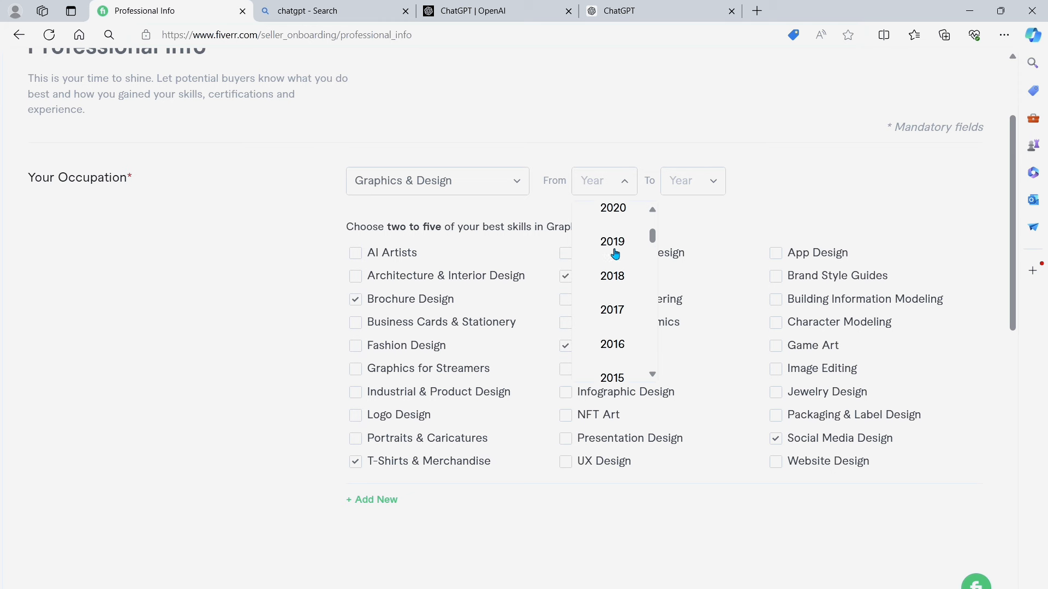
{"action": "scroll", "coordinate": [615, 262], "scroll_direction": "up", "scroll_amount": 3}
{"action": "scroll", "coordinate": [615, 276], "scroll_direction": "down", "scroll_amount": 2}
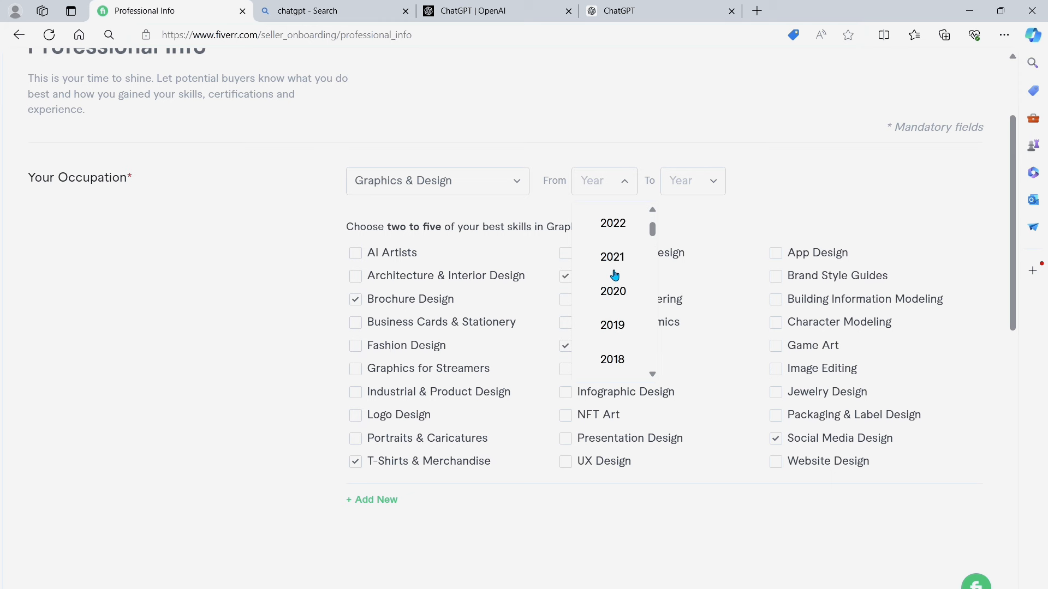
{"action": "left_click", "coordinate": [620, 359]}
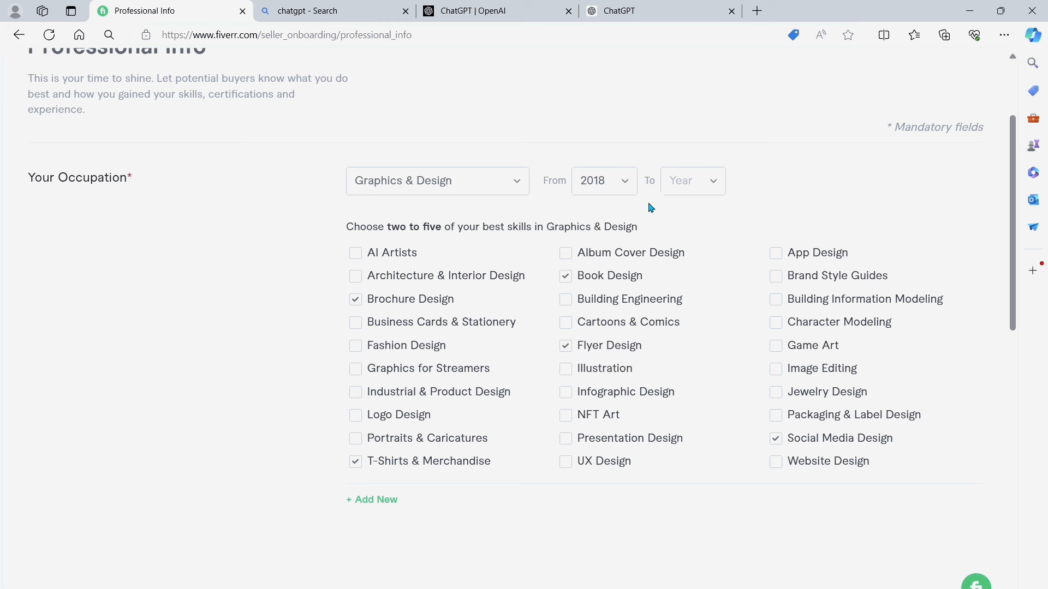
{"action": "left_click", "coordinate": [688, 184]}
{"action": "left_click", "coordinate": [701, 225]}
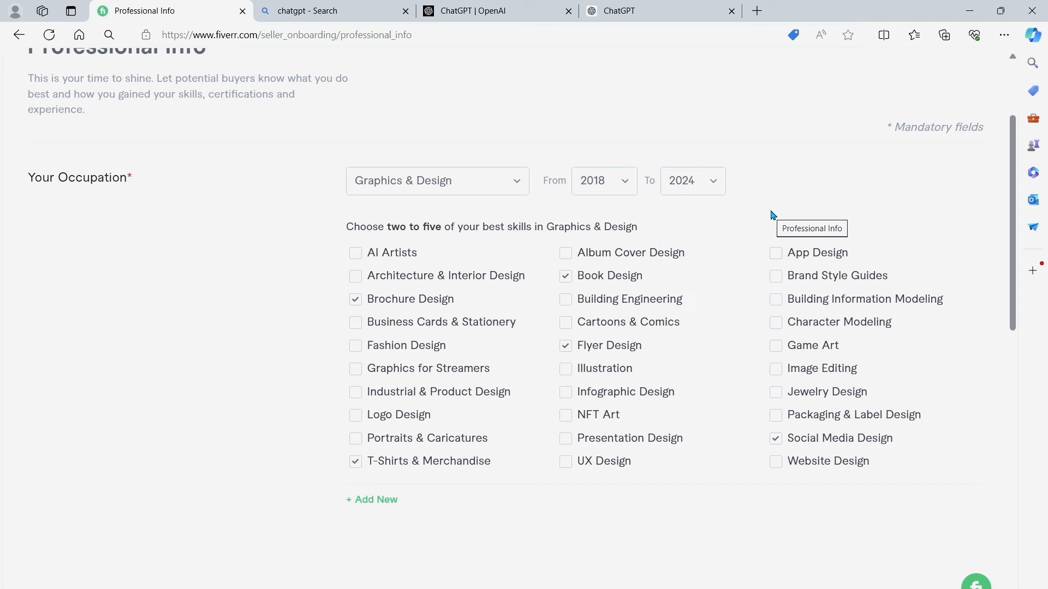
{"action": "scroll", "coordinate": [496, 211], "scroll_direction": "down", "scroll_amount": 5}
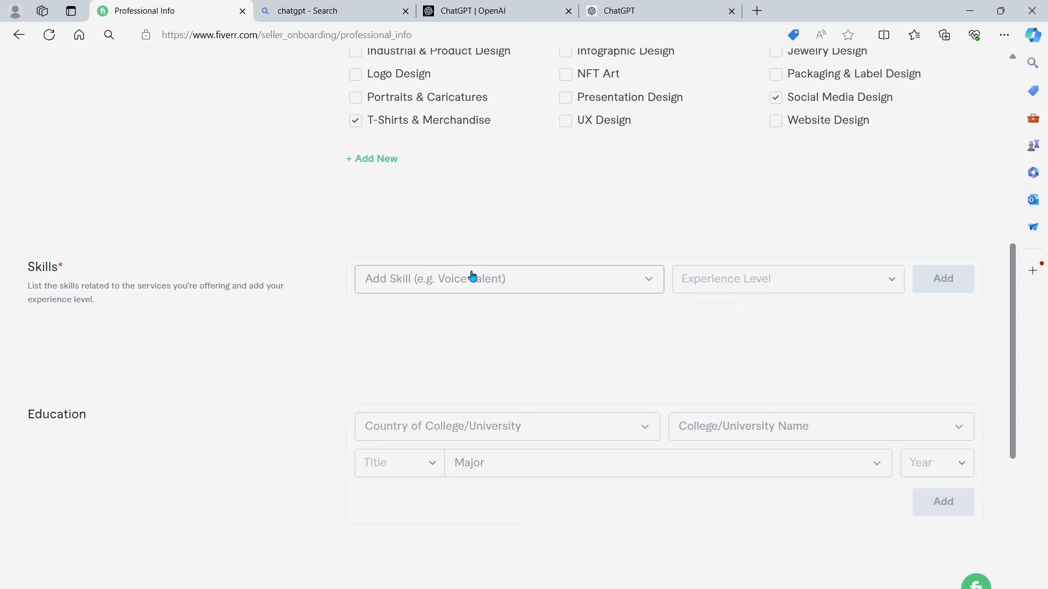
Add the skill Flyer design at Expert experience level.
{"action": "left_click", "coordinate": [473, 276]}
{"action": "scroll", "coordinate": [464, 262], "scroll_direction": "down", "scroll_amount": 1}
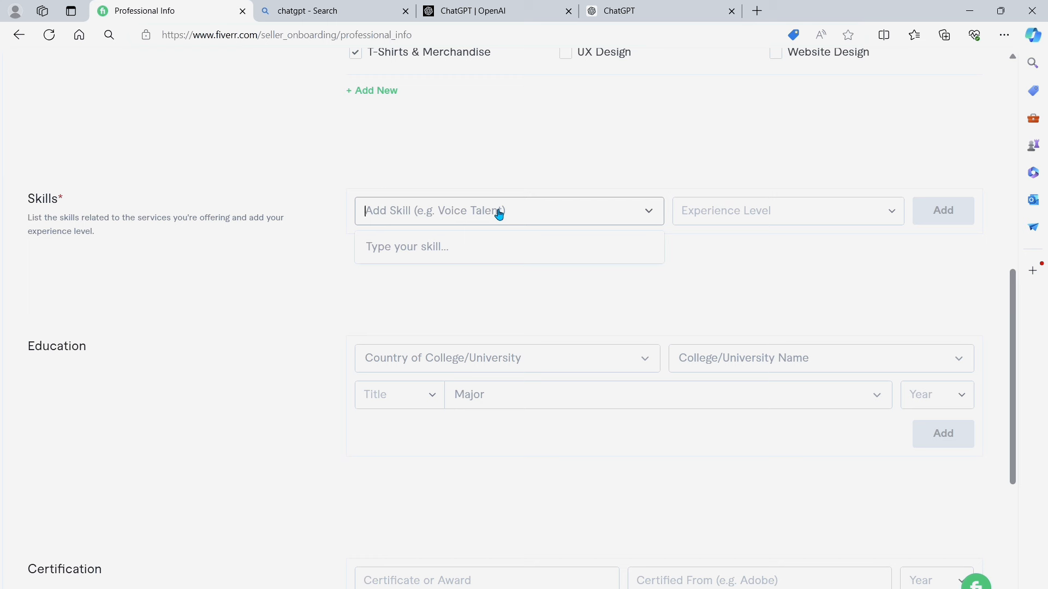
{"action": "type", "text": "flyer"}
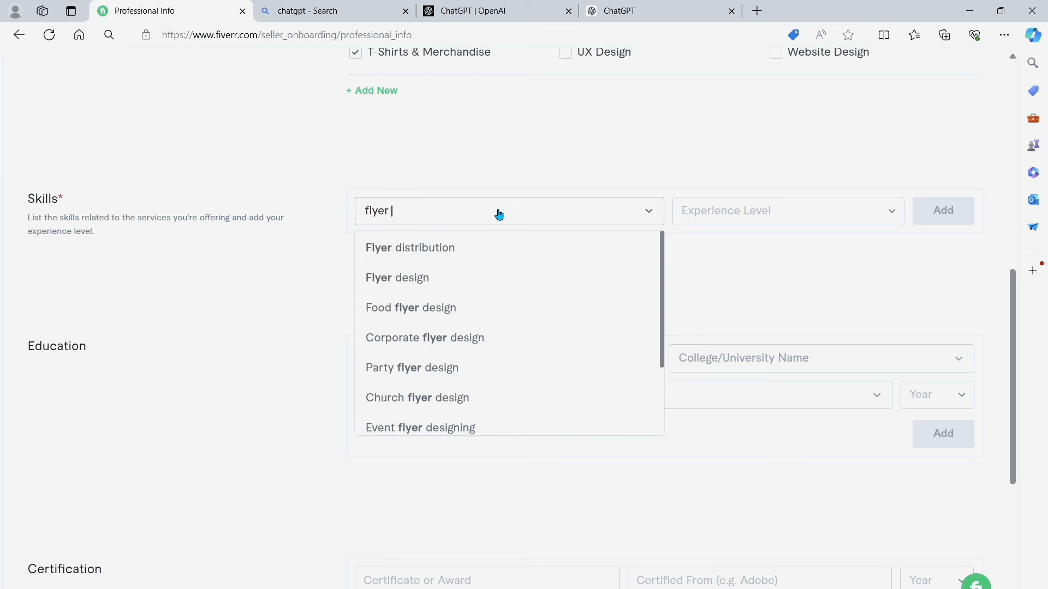
{"action": "type", "text": " design"}
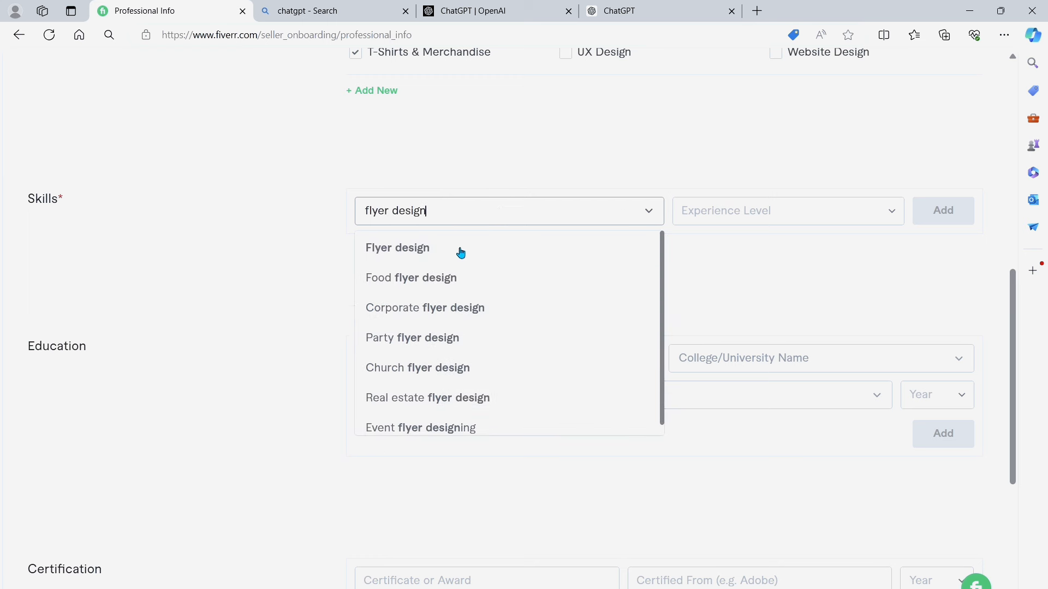
{"action": "left_click", "coordinate": [461, 252]}
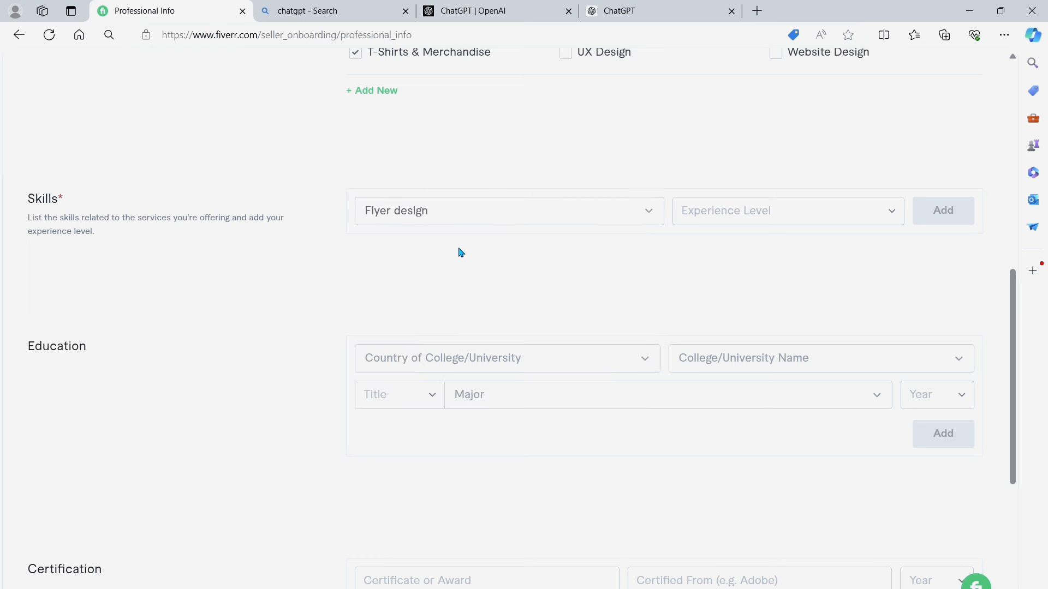
{"action": "left_click", "coordinate": [784, 206]}
{"action": "left_click", "coordinate": [722, 321]}
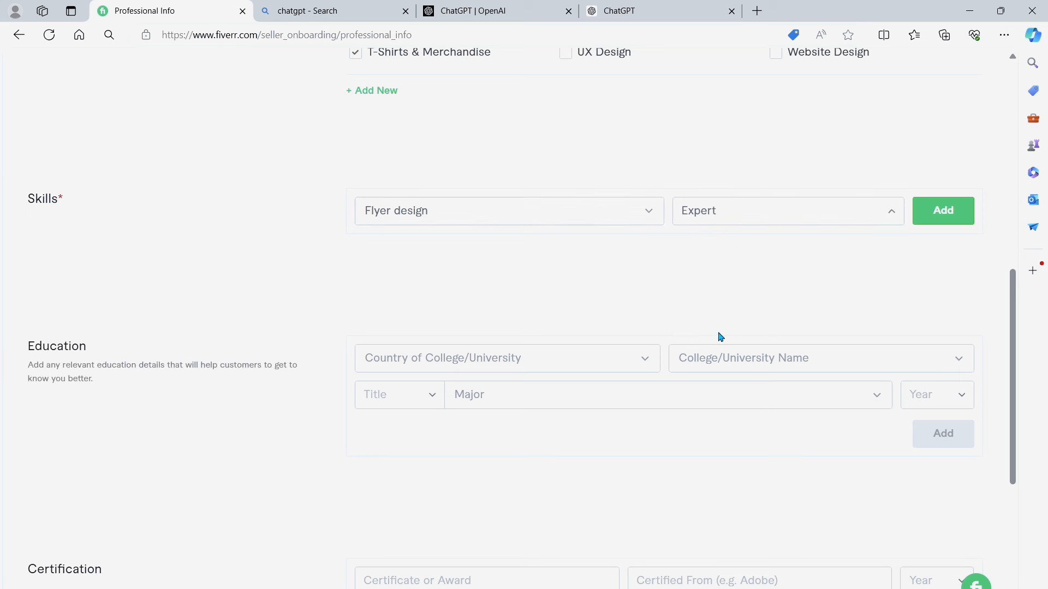
{"action": "left_click", "coordinate": [928, 218]}
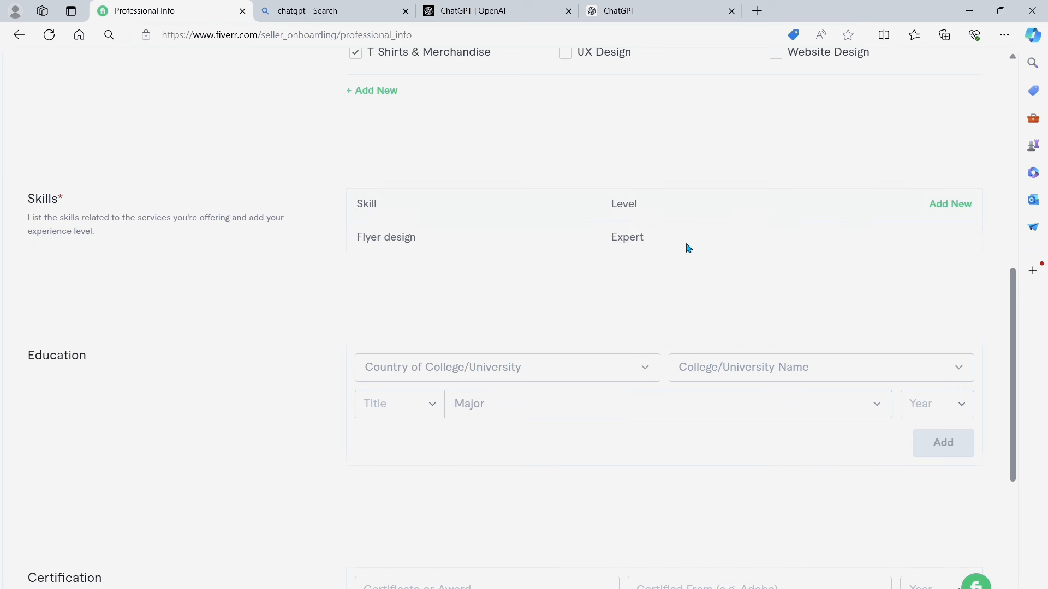
Add a second skill, Logo design, also at Expert level.
{"action": "left_click", "coordinate": [950, 210]}
{"action": "left_click", "coordinate": [419, 213]}
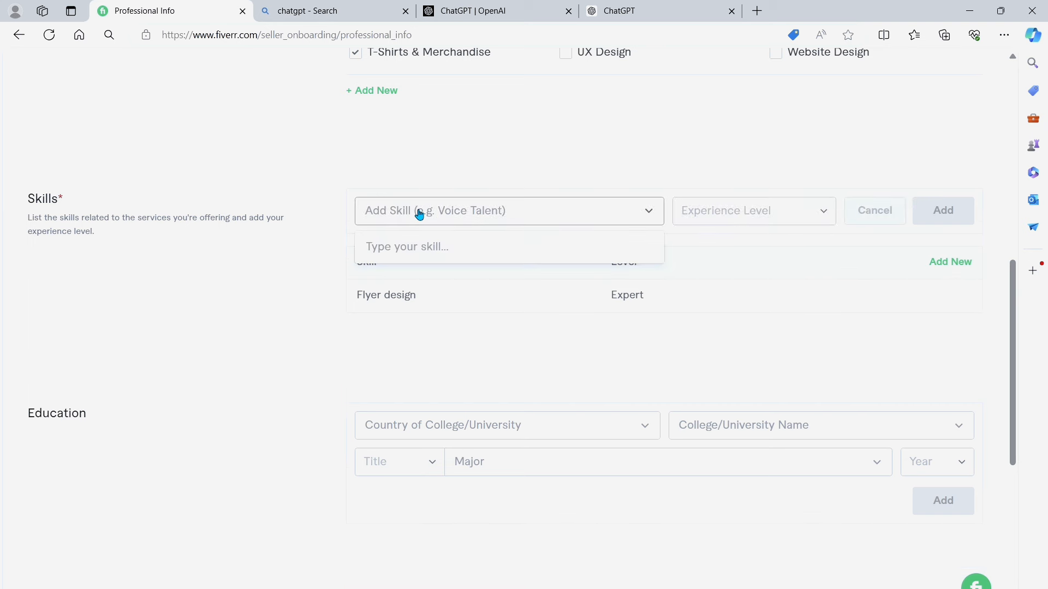
{"action": "type", "text": "l"}
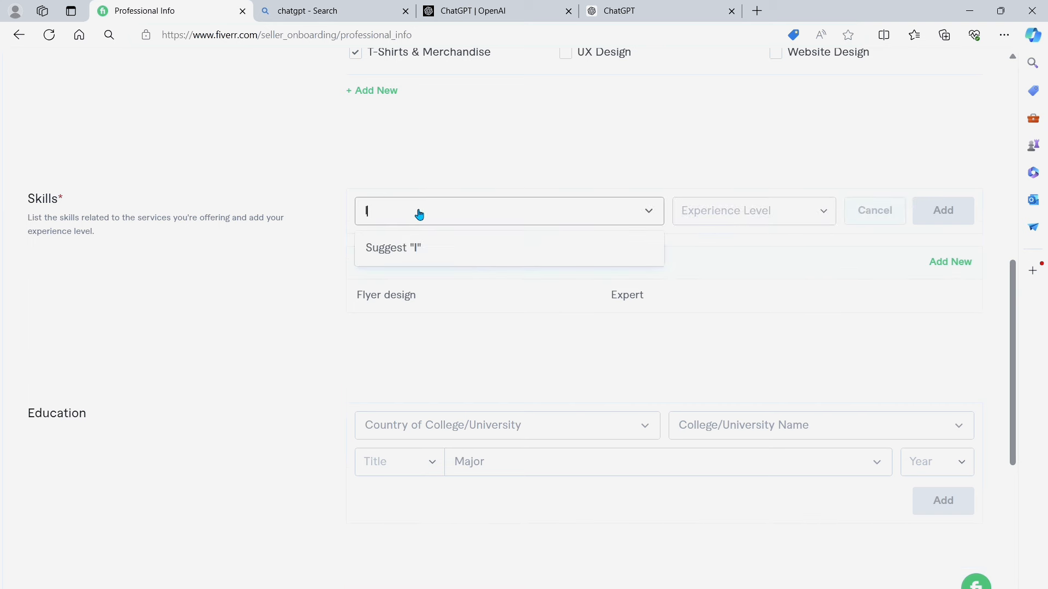
{"action": "type", "text": "ogo design"}
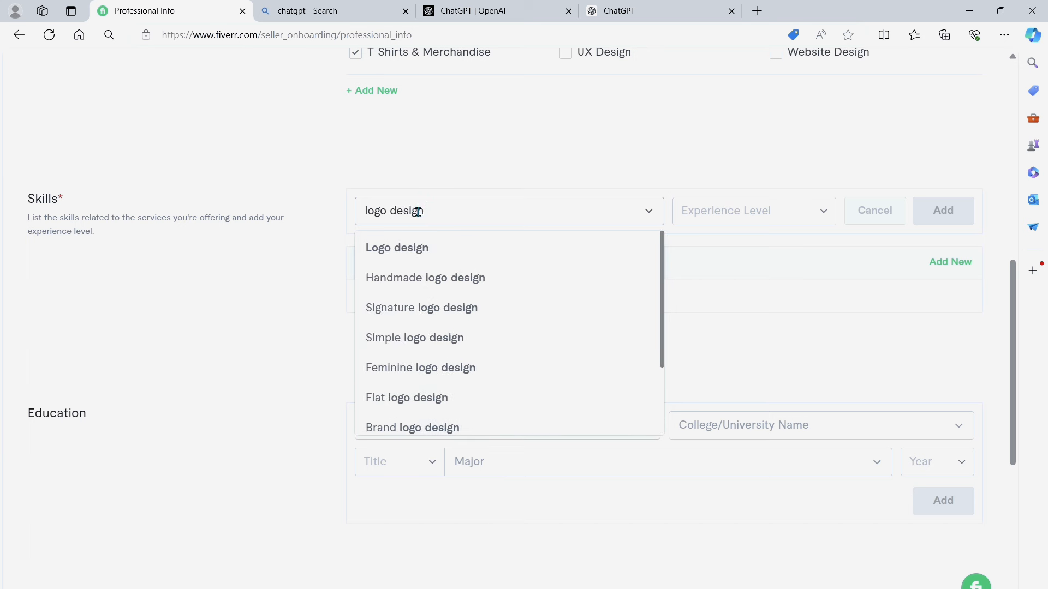
{"action": "left_click", "coordinate": [419, 255]}
{"action": "left_click", "coordinate": [813, 218]}
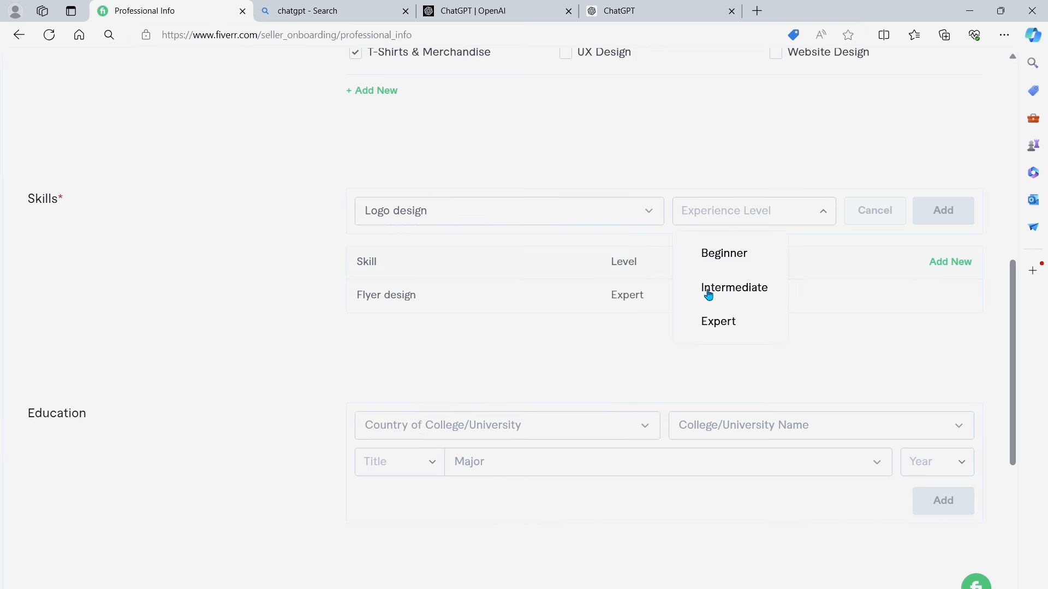
{"action": "left_click", "coordinate": [716, 323]}
{"action": "left_click", "coordinate": [941, 217]}
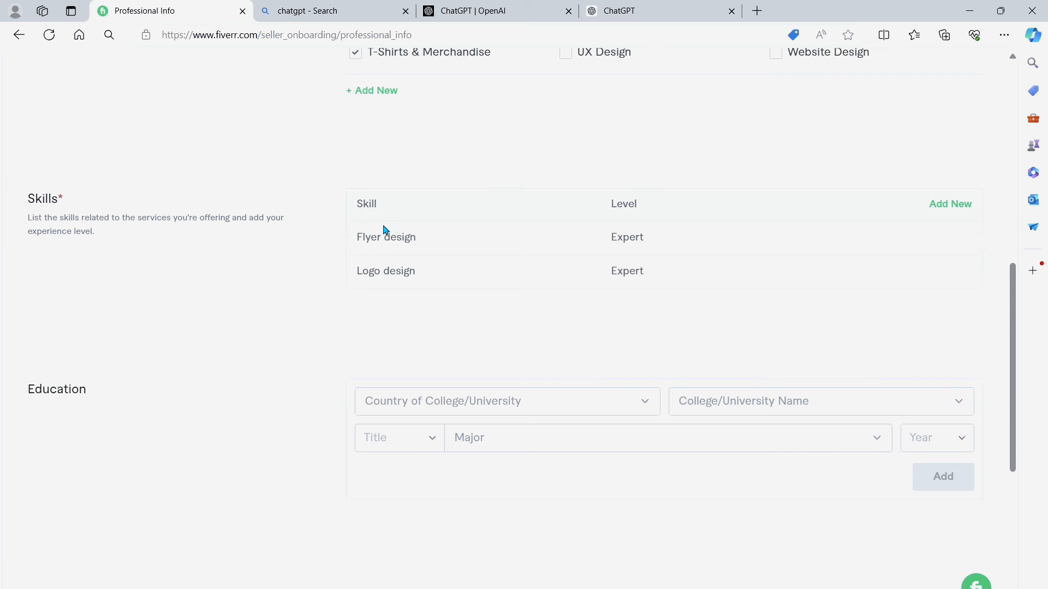
{"action": "scroll", "coordinate": [376, 240], "scroll_direction": "down", "scroll_amount": 3}
{"action": "scroll", "coordinate": [382, 240], "scroll_direction": "down", "scroll_amount": 1}
Choose Nigeria as the college country and University of Lagos as the school.
{"action": "left_click", "coordinate": [457, 204]}
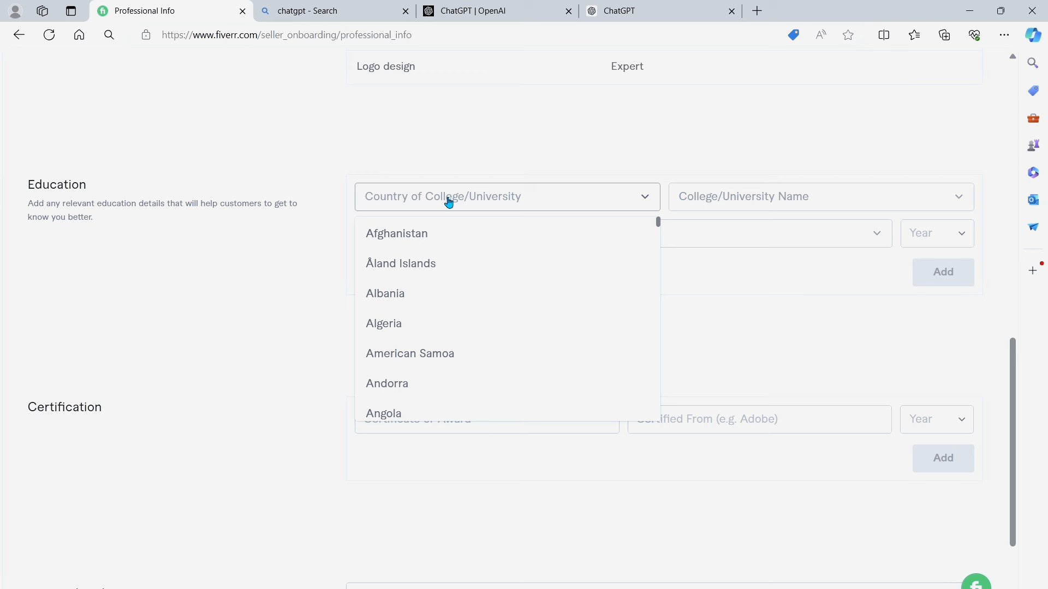
{"action": "scroll", "coordinate": [421, 232], "scroll_direction": "down", "scroll_amount": 8}
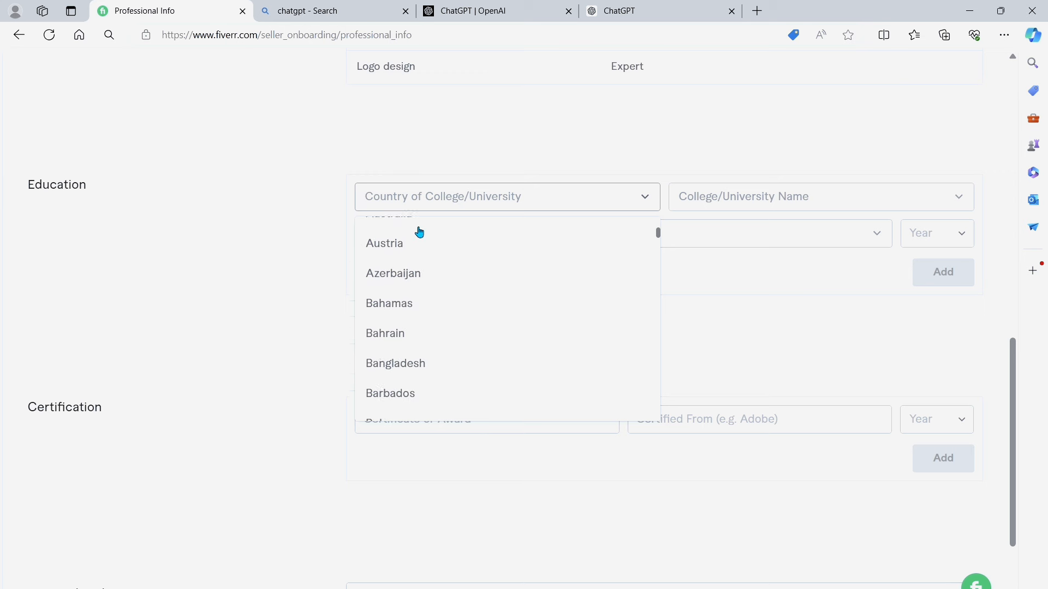
{"action": "scroll", "coordinate": [417, 240], "scroll_direction": "down", "scroll_amount": 10}
{"action": "left_click", "coordinate": [421, 198]}
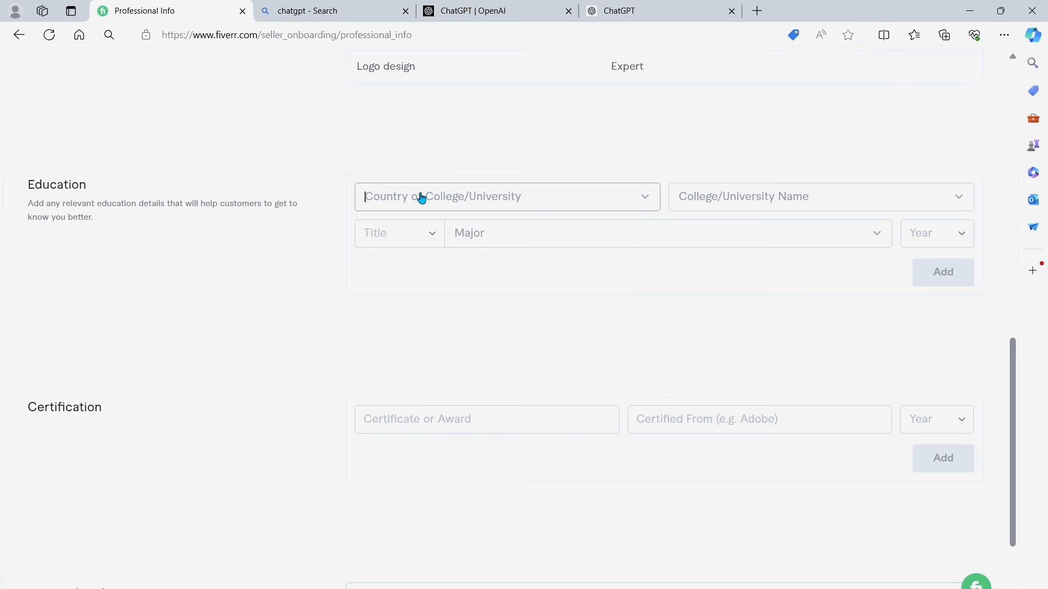
{"action": "type", "text": "ni"}
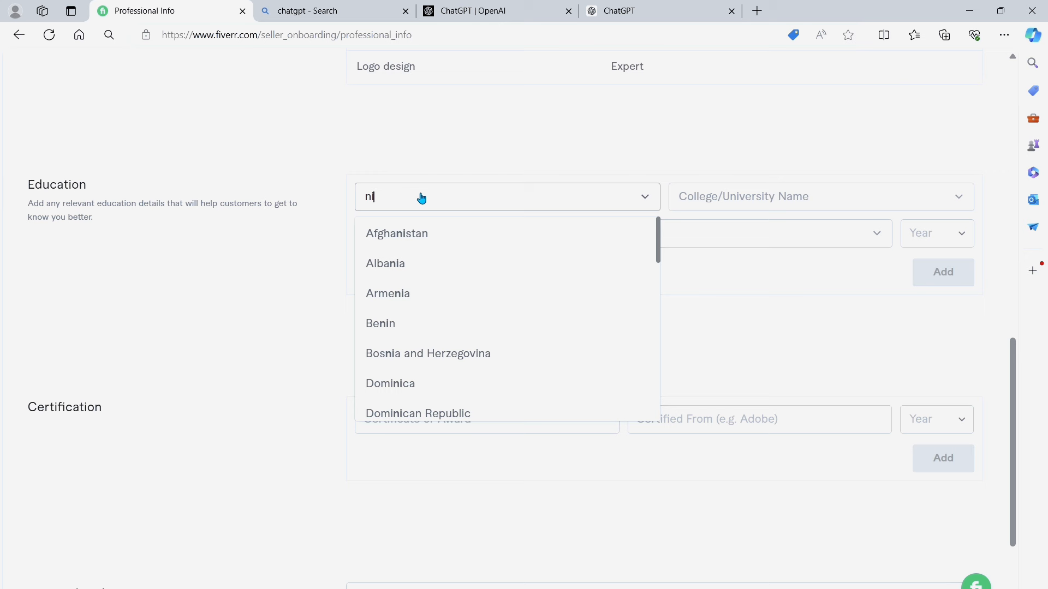
{"action": "type", "text": "geri"}
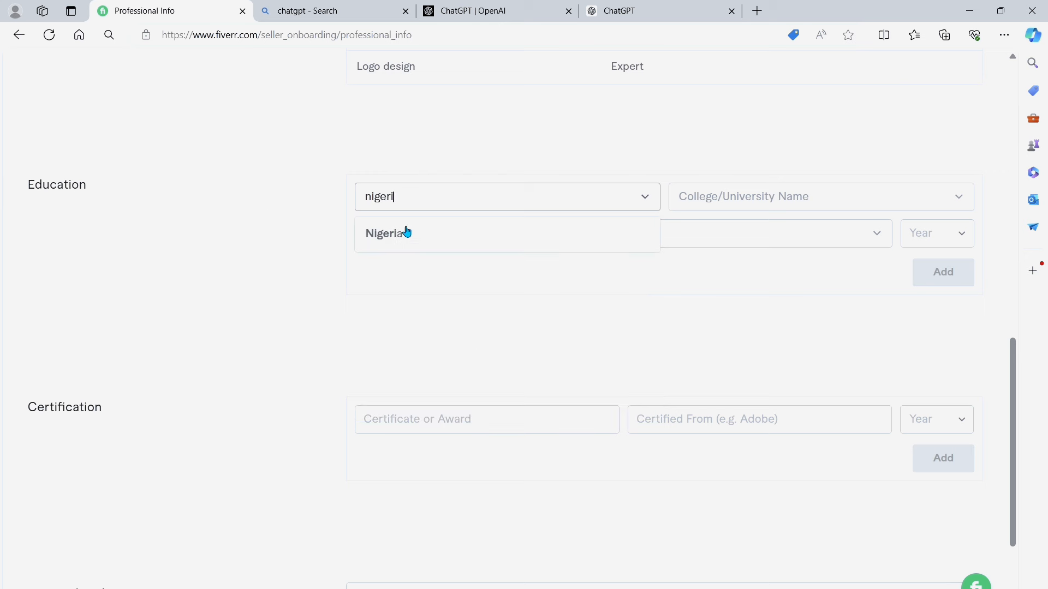
{"action": "left_click", "coordinate": [405, 234]}
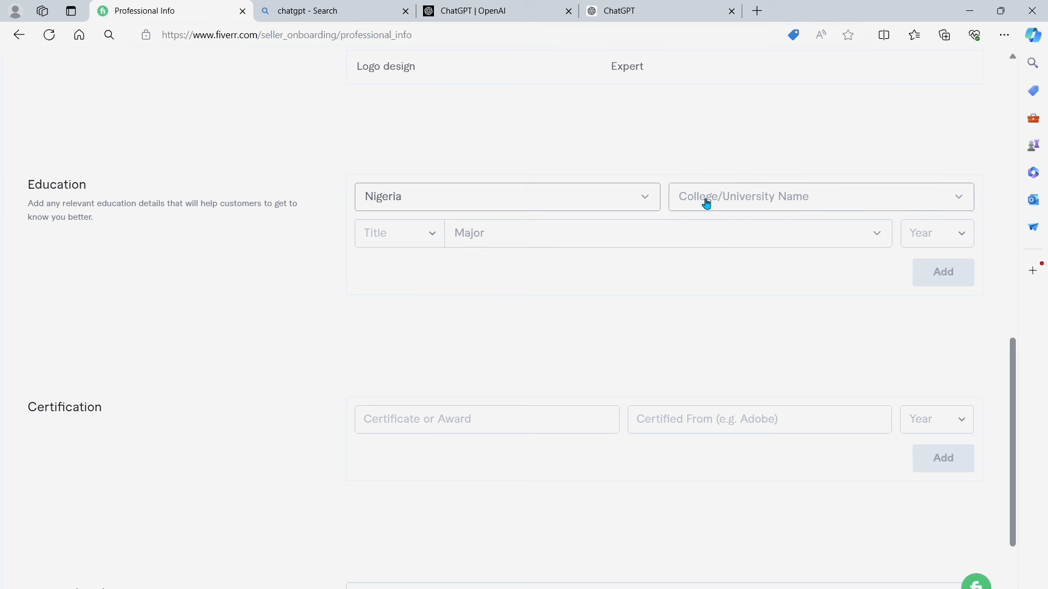
{"action": "left_click", "coordinate": [725, 199]}
{"action": "left_click", "coordinate": [726, 199]}
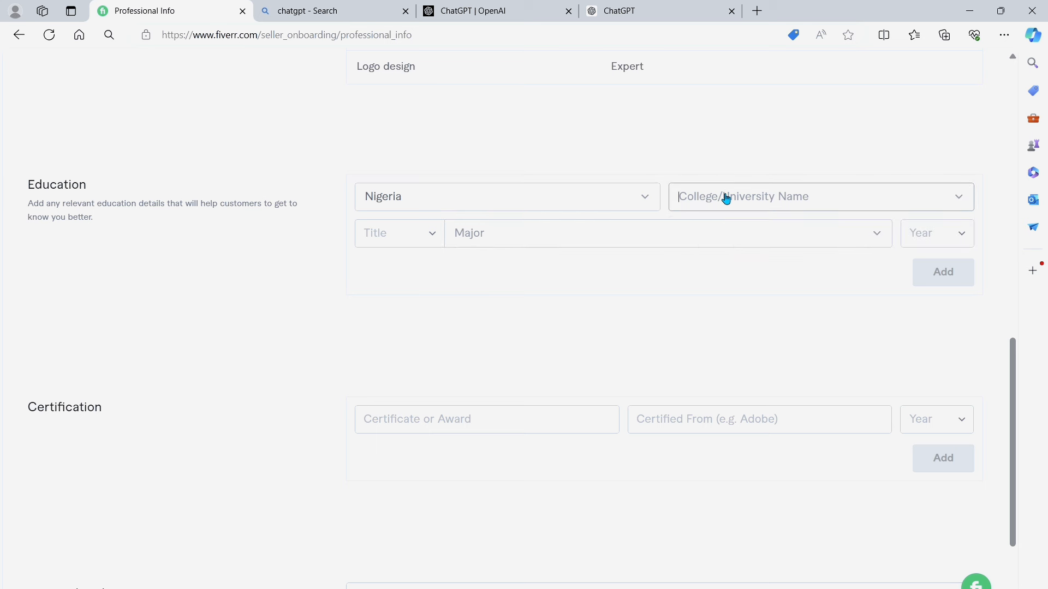
{"action": "type", "text": "U"}
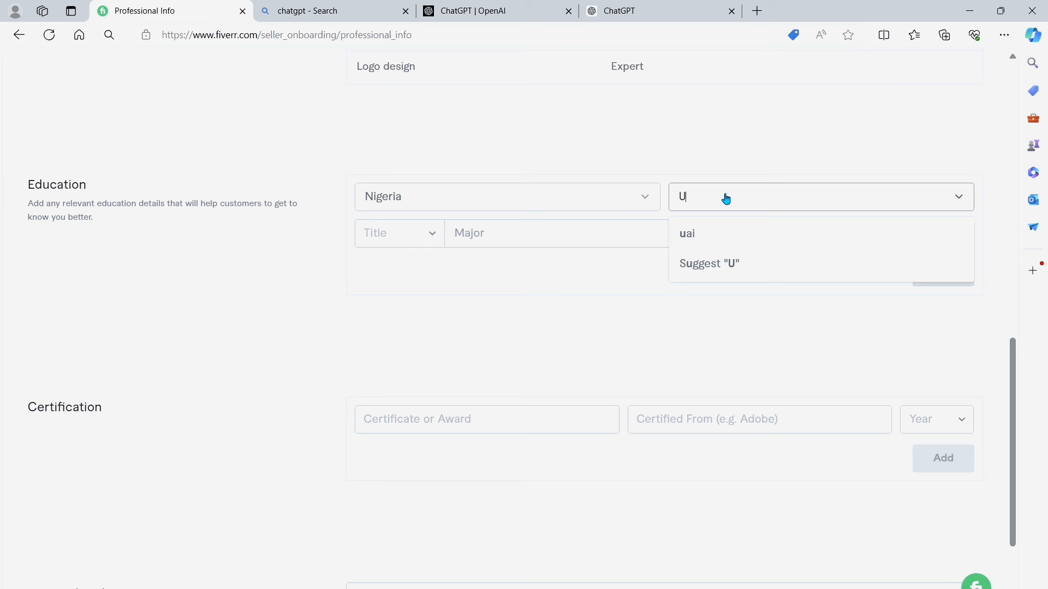
{"action": "type", "text": "niver"}
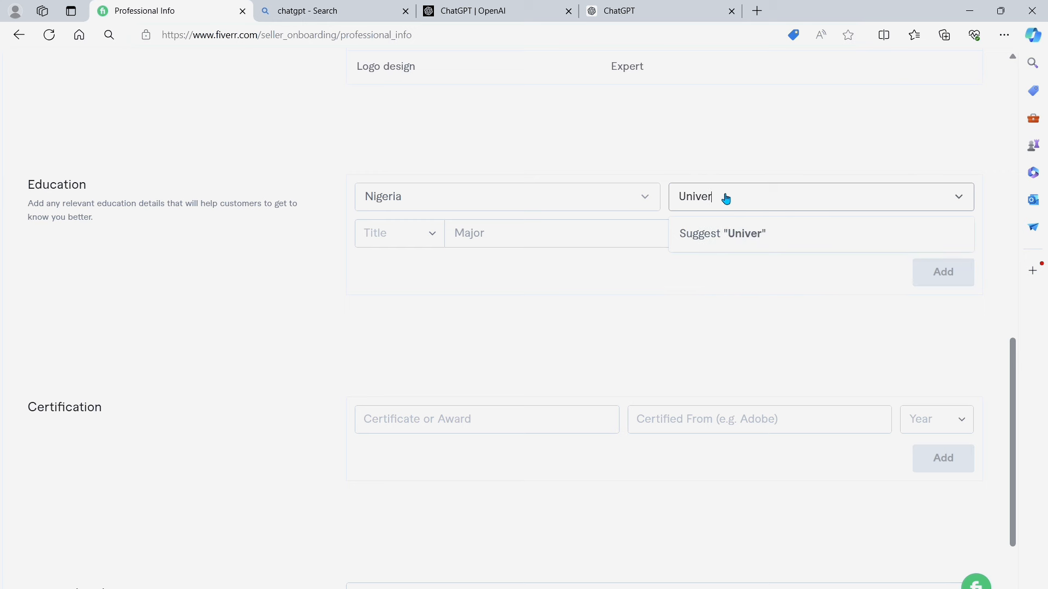
{"action": "type", "text": "sity of Lagos"}
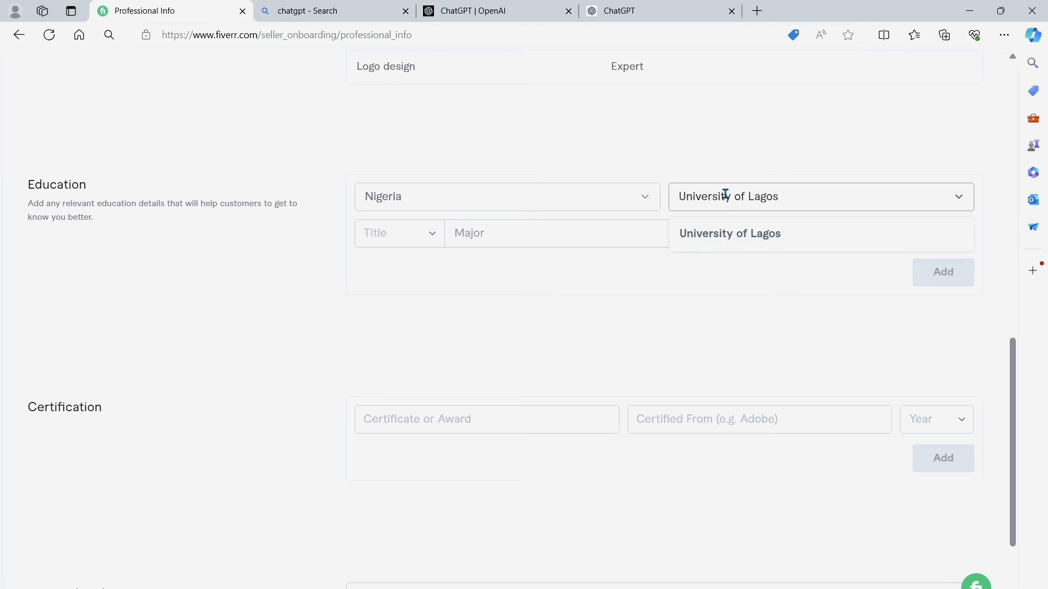
{"action": "left_click", "coordinate": [745, 232]}
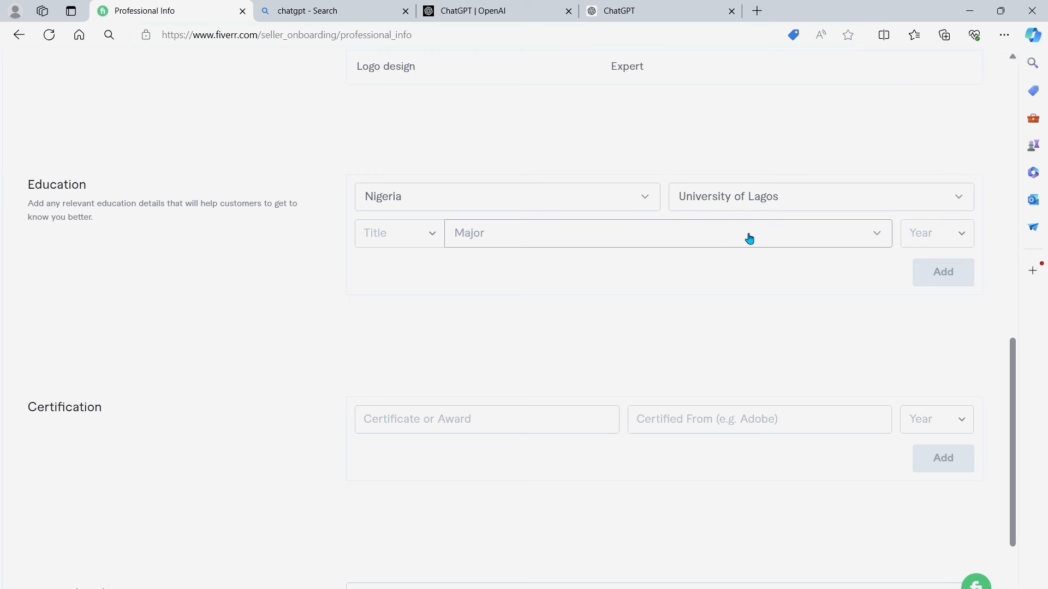
Enter the major as bachelor of fine art.
{"action": "left_click", "coordinate": [603, 235]}
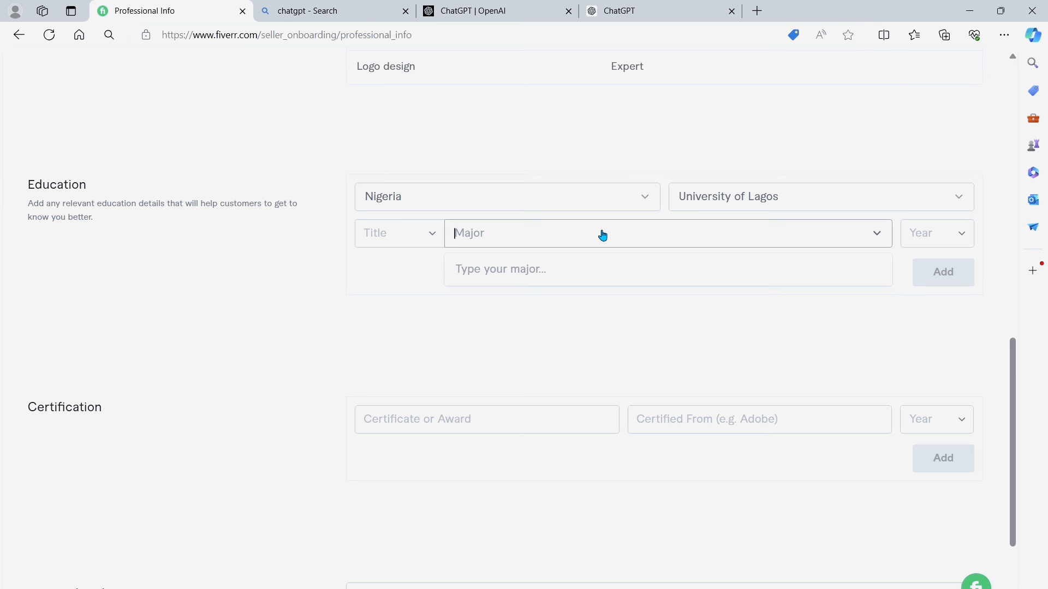
{"action": "type", "text": "Art"}
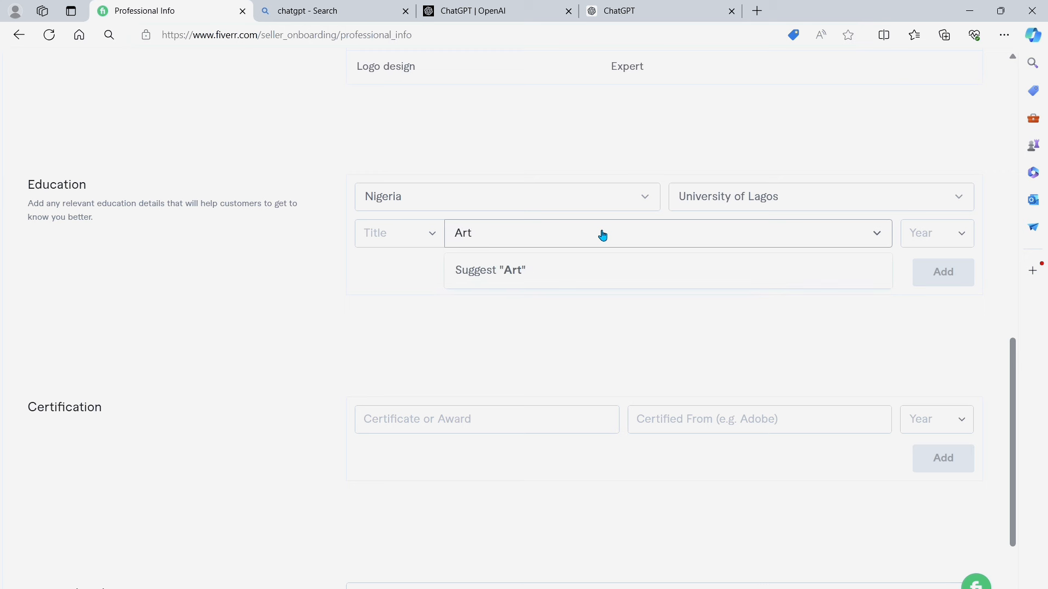
{"action": "left_click", "coordinate": [458, 232]}
{"action": "type", "text": "Fine"}
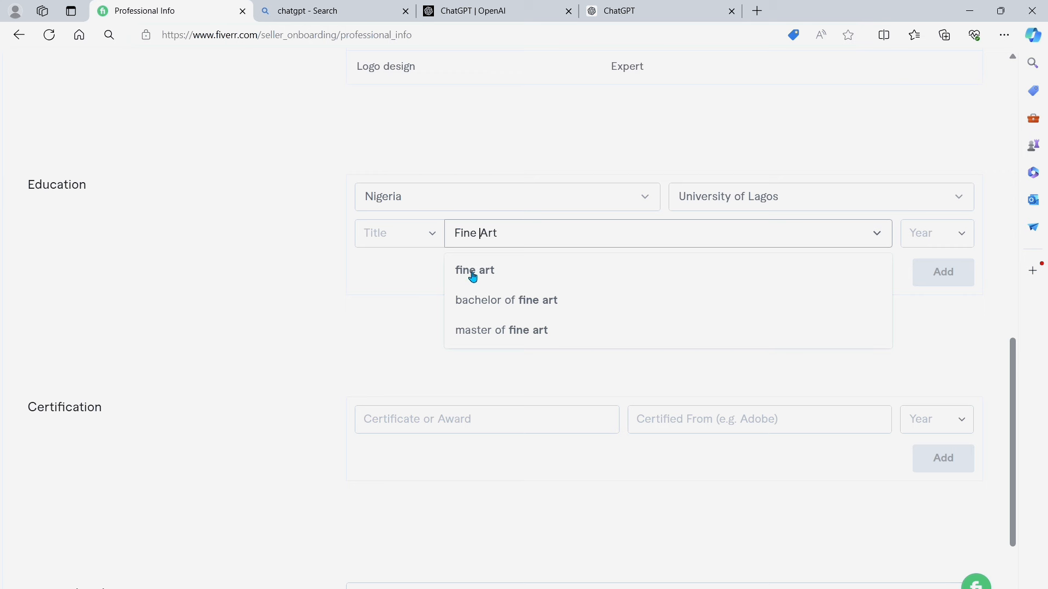
{"action": "left_click", "coordinate": [492, 306]}
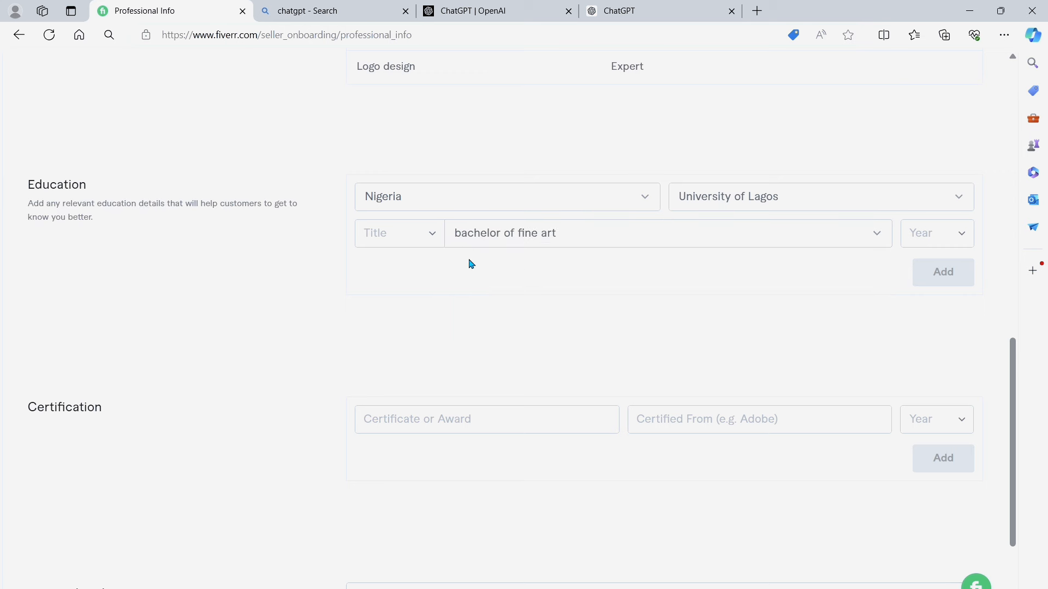
Set the degree title to B.Sc. and graduation year to 2016, then add the entry.
{"action": "left_click", "coordinate": [400, 238]}
{"action": "scroll", "coordinate": [398, 330], "scroll_direction": "down", "scroll_amount": 3}
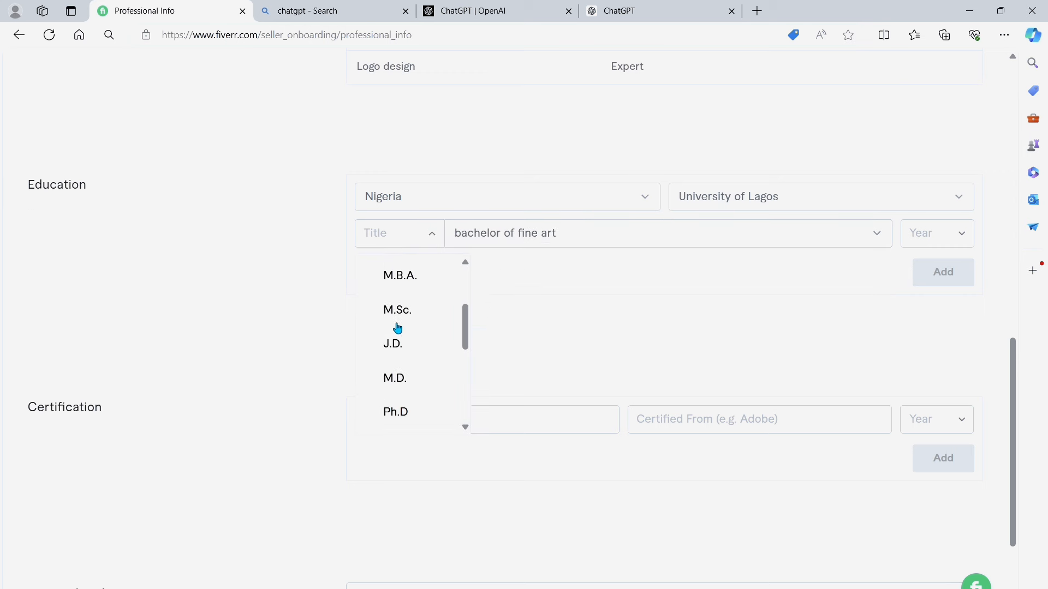
{"action": "scroll", "coordinate": [401, 311], "scroll_direction": "up", "scroll_amount": 2}
{"action": "left_click", "coordinate": [404, 278]}
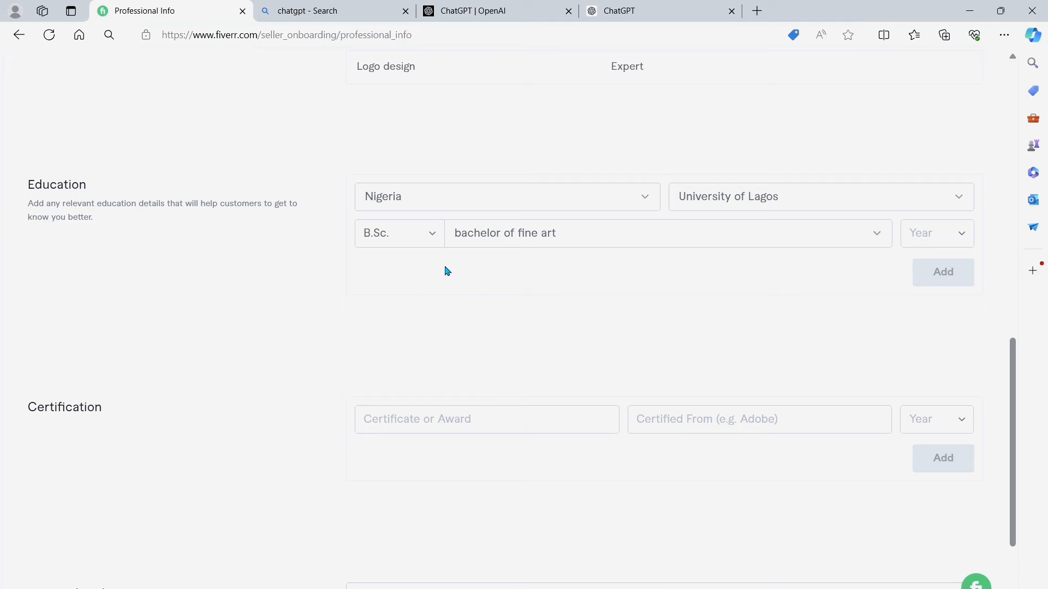
{"action": "left_click", "coordinate": [926, 243]}
{"action": "scroll", "coordinate": [938, 367], "scroll_direction": "down", "scroll_amount": 1}
{"action": "scroll", "coordinate": [938, 328], "scroll_direction": "up", "scroll_amount": 5}
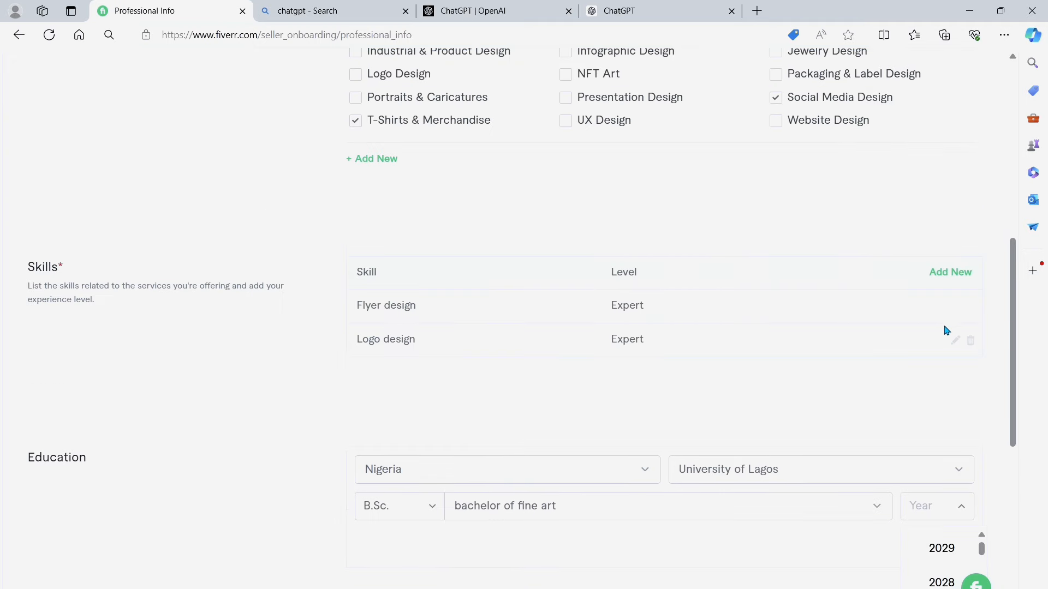
{"action": "scroll", "coordinate": [957, 437], "scroll_direction": "down", "scroll_amount": 13}
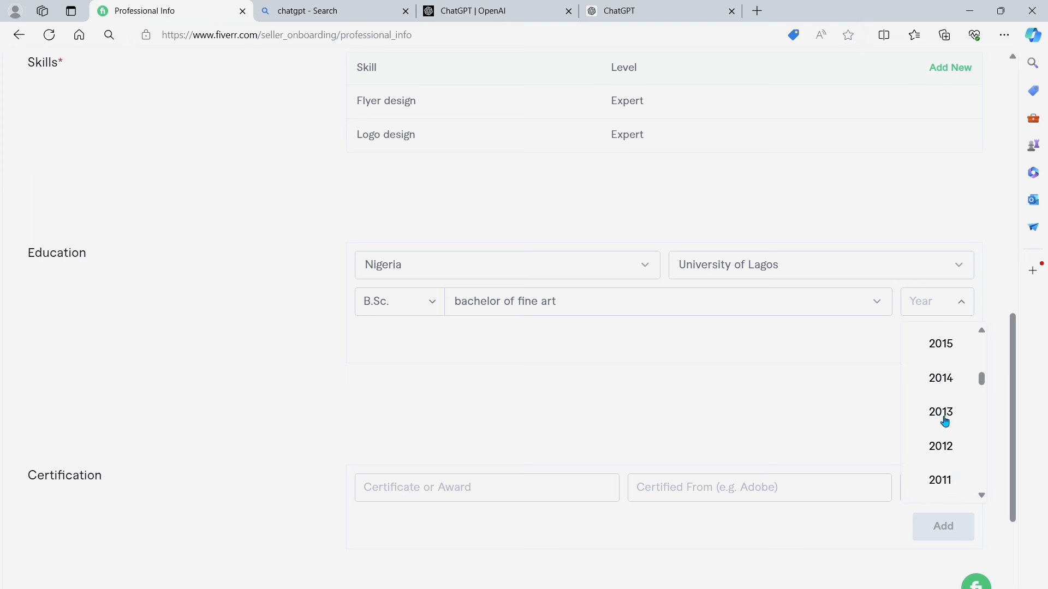
{"action": "scroll", "coordinate": [944, 363], "scroll_direction": "up", "scroll_amount": 2}
{"action": "scroll", "coordinate": [949, 377], "scroll_direction": "up", "scroll_amount": 2}
{"action": "left_click", "coordinate": [941, 449]}
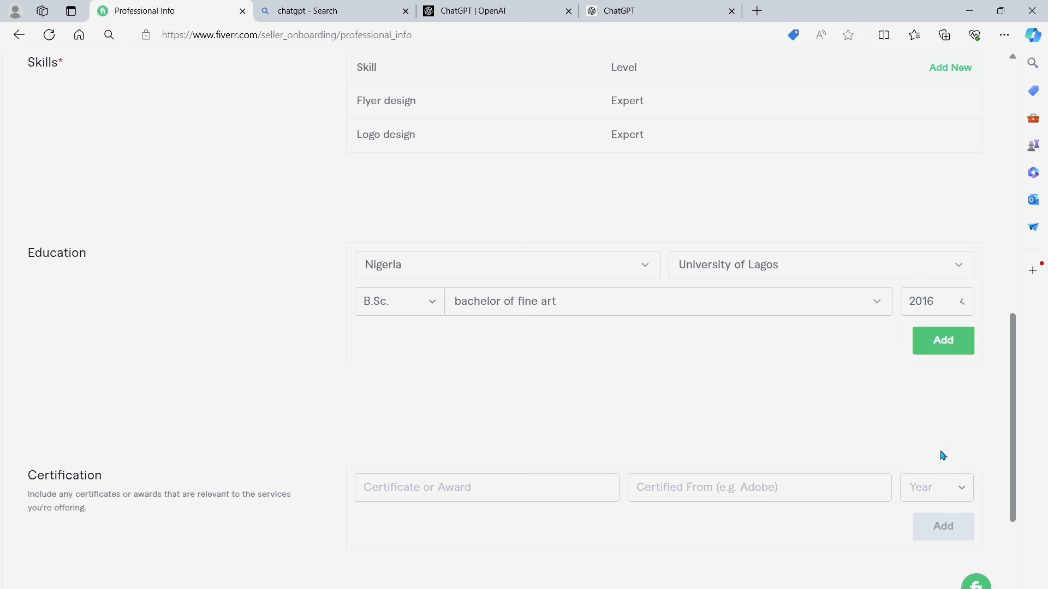
{"action": "left_click", "coordinate": [934, 343]}
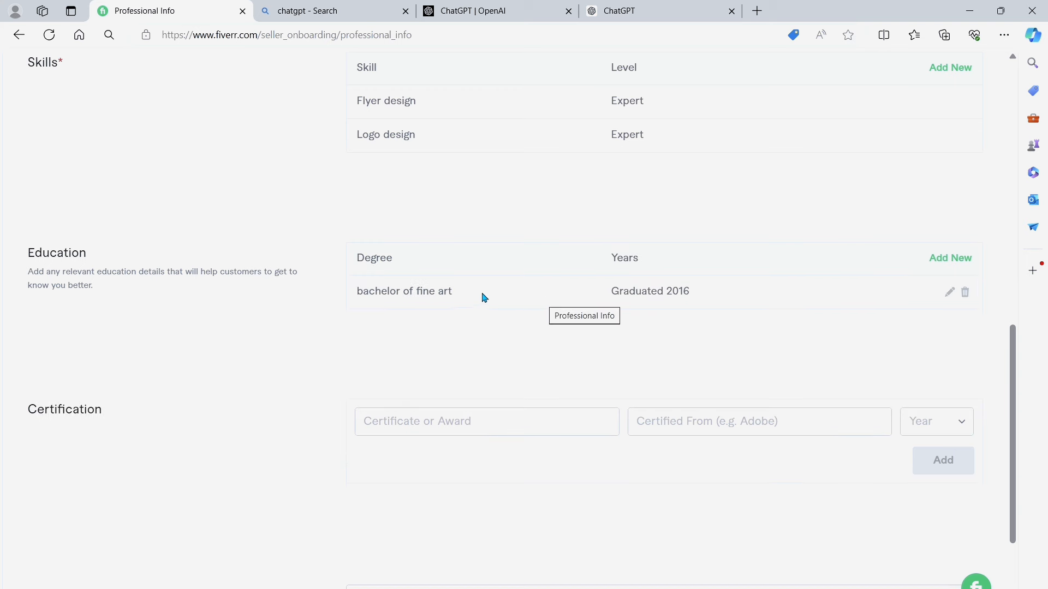
Leave the certificate, organisation and year fields empty and continue to Account Security.
{"action": "scroll", "coordinate": [318, 335], "scroll_direction": "down", "scroll_amount": 3}
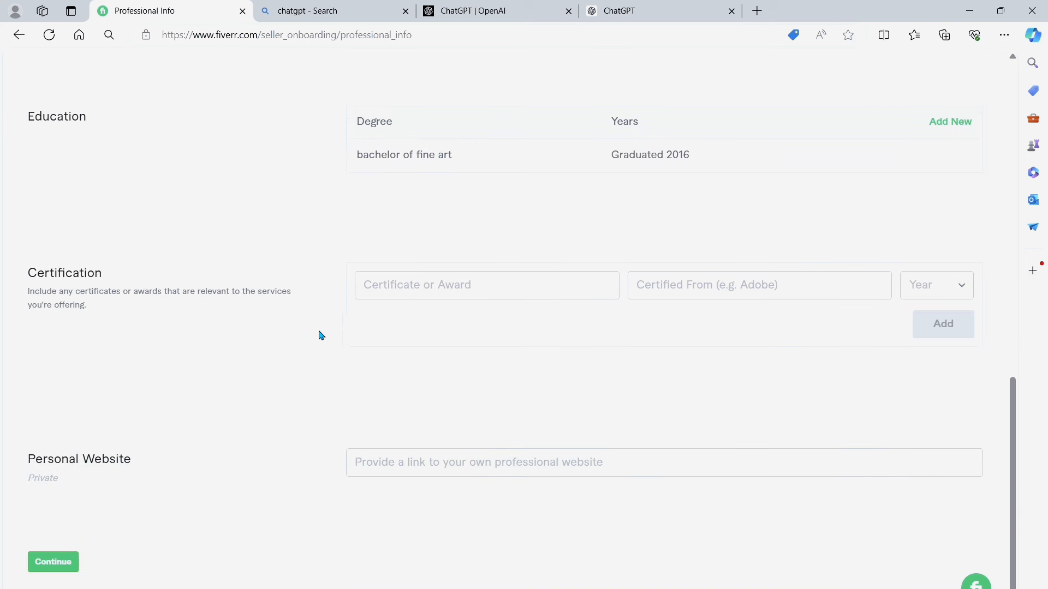
{"action": "left_click", "coordinate": [461, 284]}
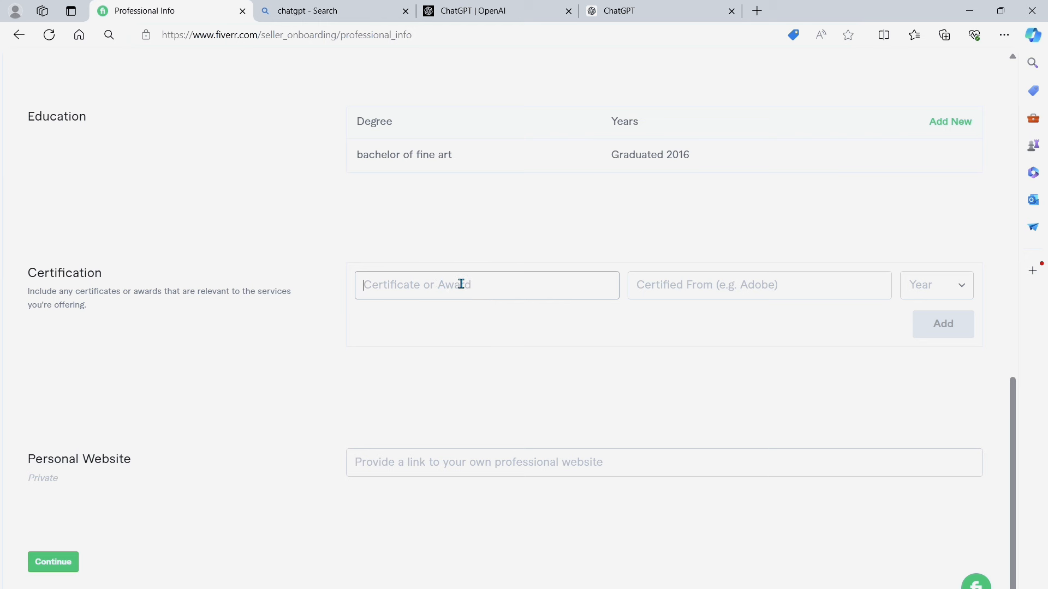
{"action": "left_click", "coordinate": [704, 284]}
{"action": "left_click", "coordinate": [927, 295]}
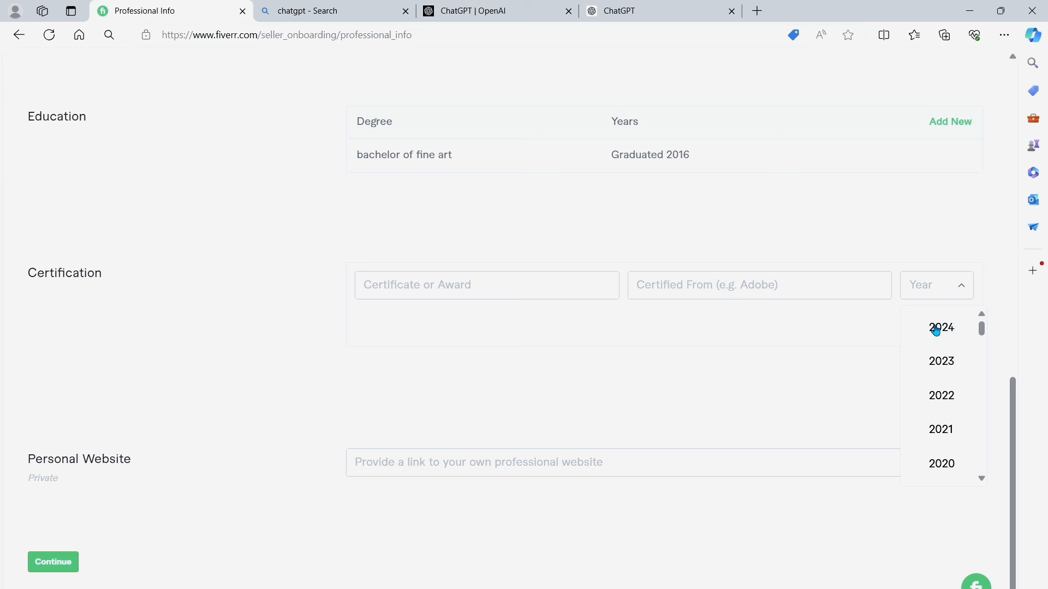
{"action": "left_click", "coordinate": [659, 363]}
{"action": "left_click", "coordinate": [431, 286]}
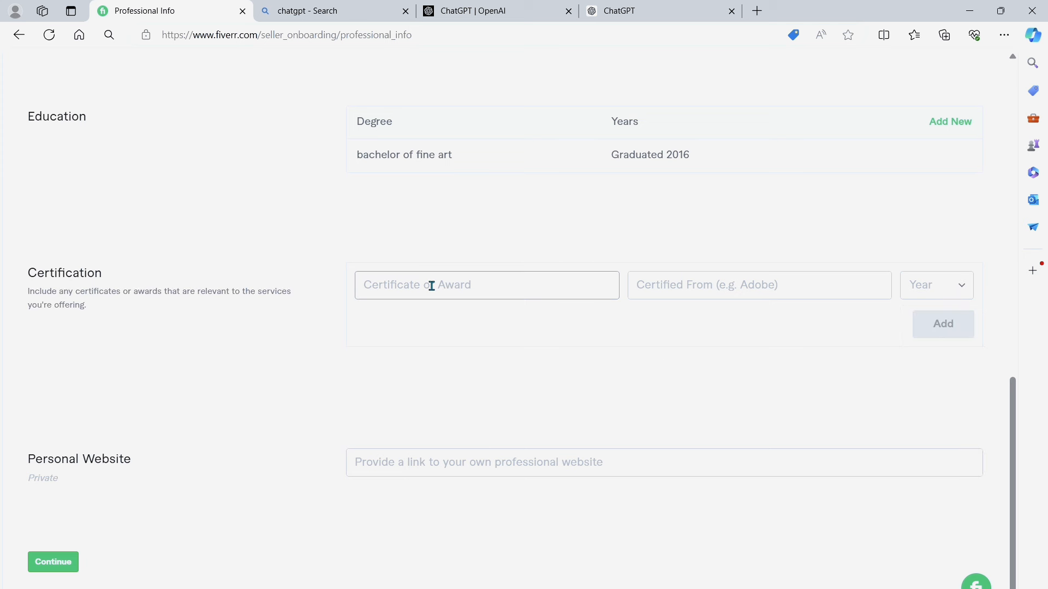
{"action": "scroll", "coordinate": [446, 287], "scroll_direction": "down", "scroll_amount": 1}
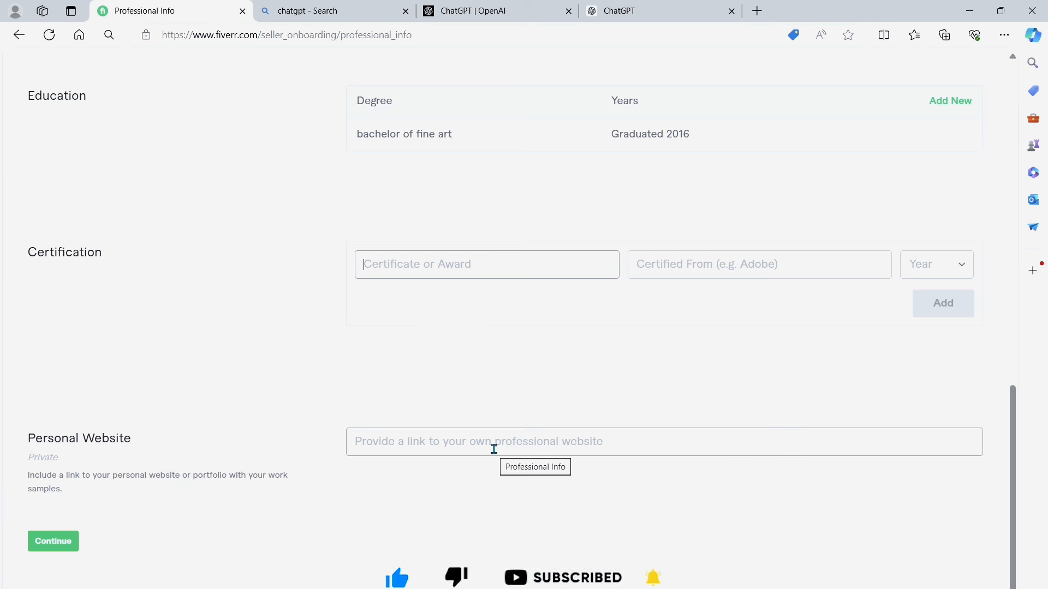
{"action": "left_click", "coordinate": [54, 540]}
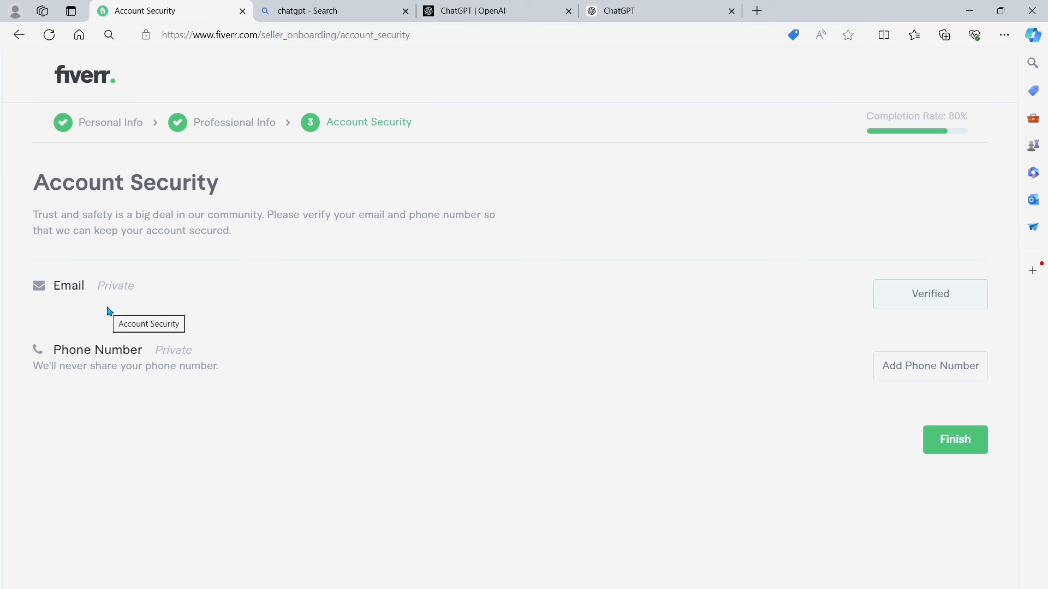
Finish the Account Security step and confirm 'Your seller profile is all set!' with Done.
{"action": "left_click", "coordinate": [951, 440]}
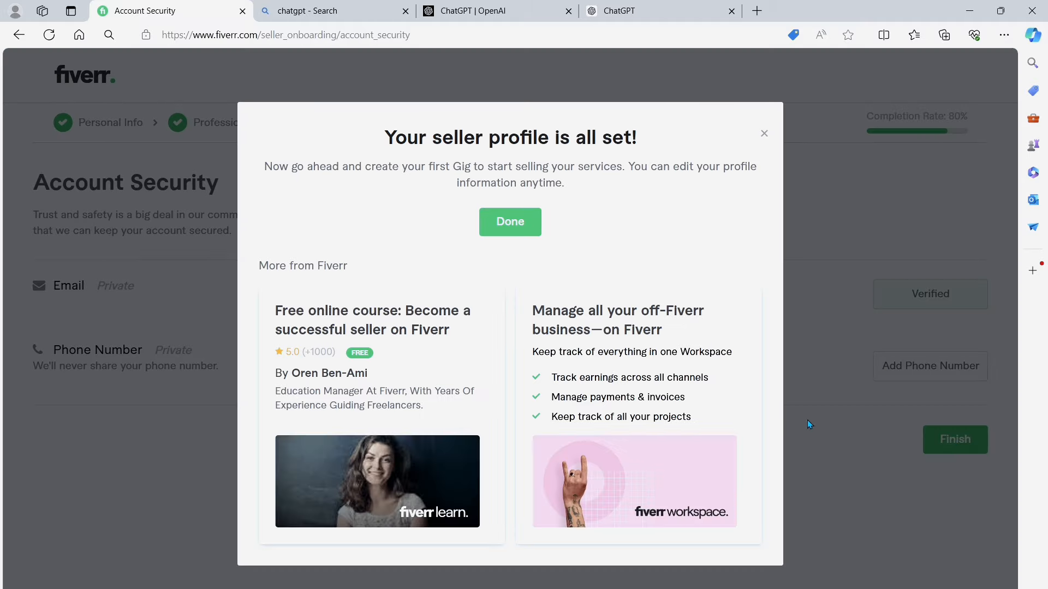
{"action": "left_click", "coordinate": [509, 222]}
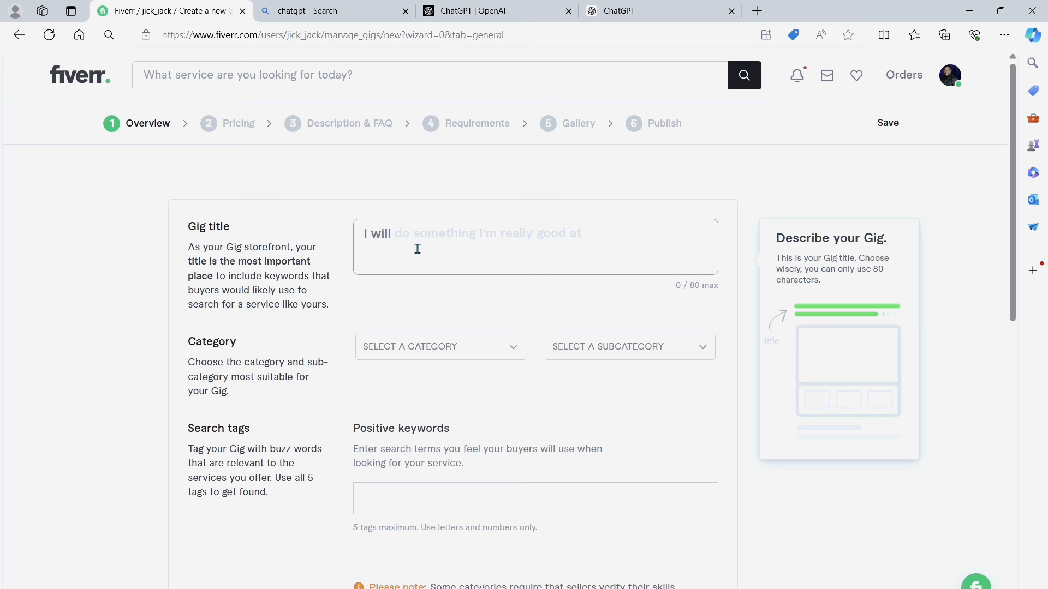
{"action": "scroll", "coordinate": [435, 238], "scroll_direction": "down", "scroll_amount": 2}
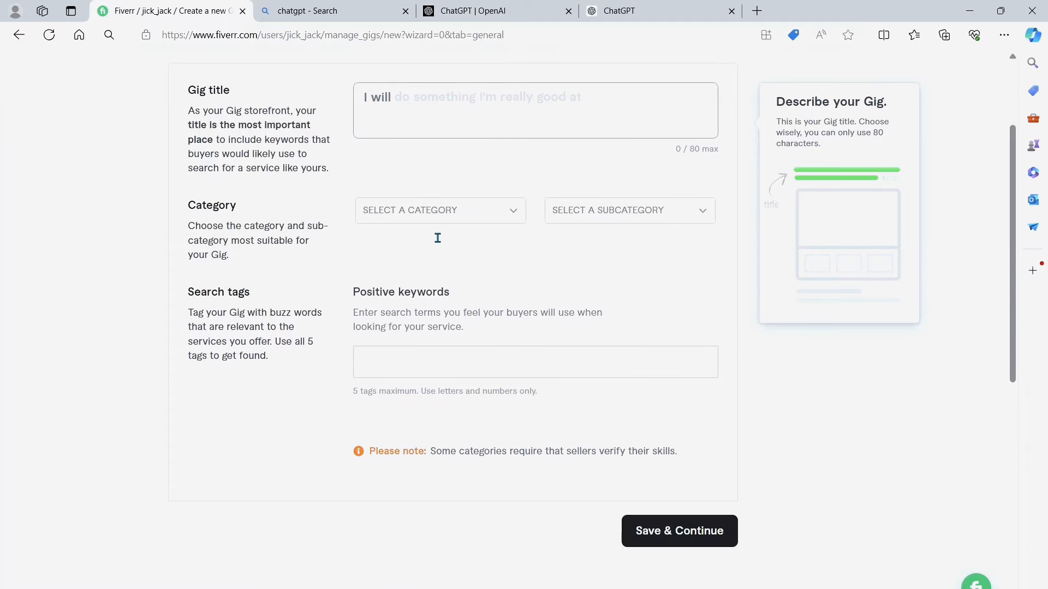
{"action": "scroll", "coordinate": [437, 236], "scroll_direction": "up", "scroll_amount": 2}
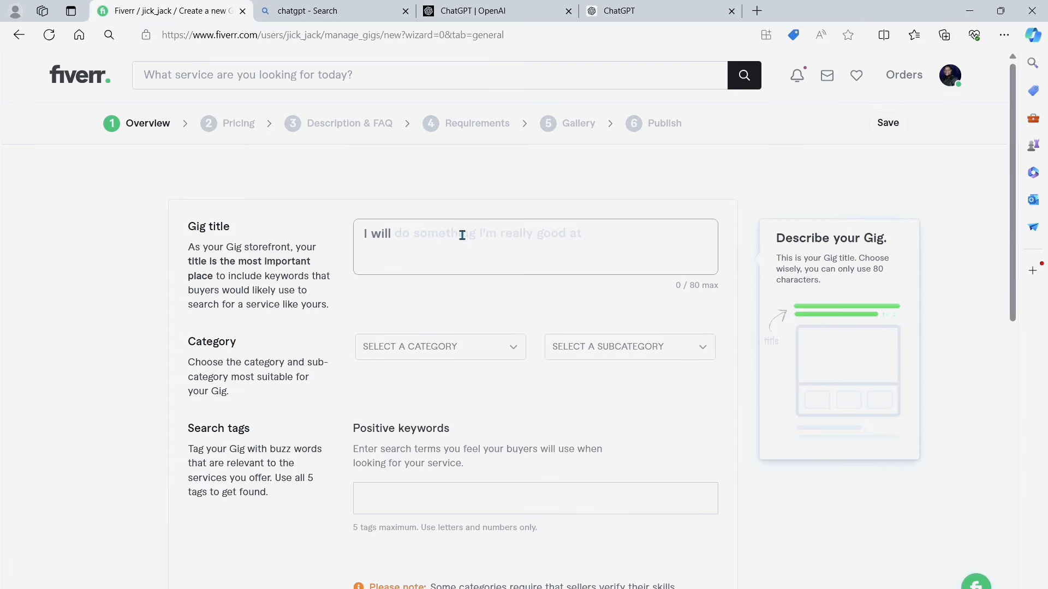
{"action": "scroll", "coordinate": [463, 234], "scroll_direction": "down", "scroll_amount": 2}
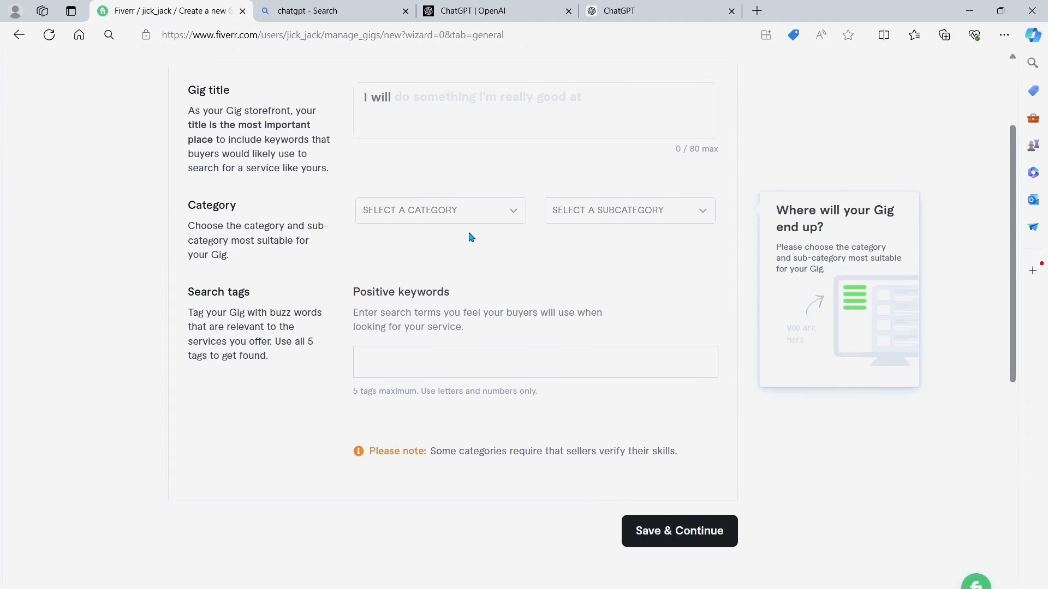
{"action": "scroll", "coordinate": [471, 236], "scroll_direction": "up", "scroll_amount": 2}
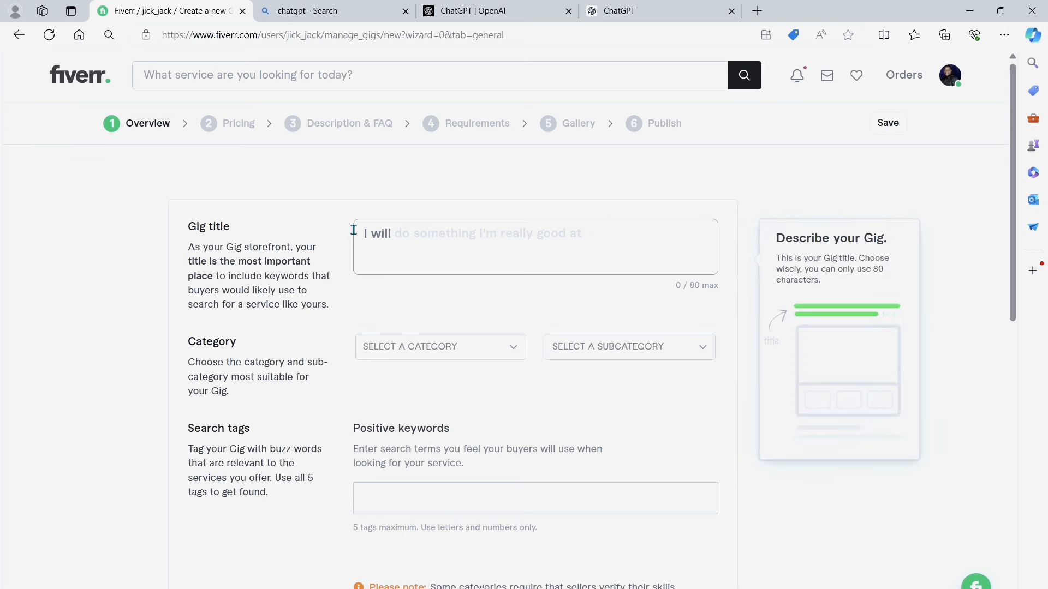
{"action": "scroll", "coordinate": [421, 184], "scroll_direction": "down", "scroll_amount": 6}
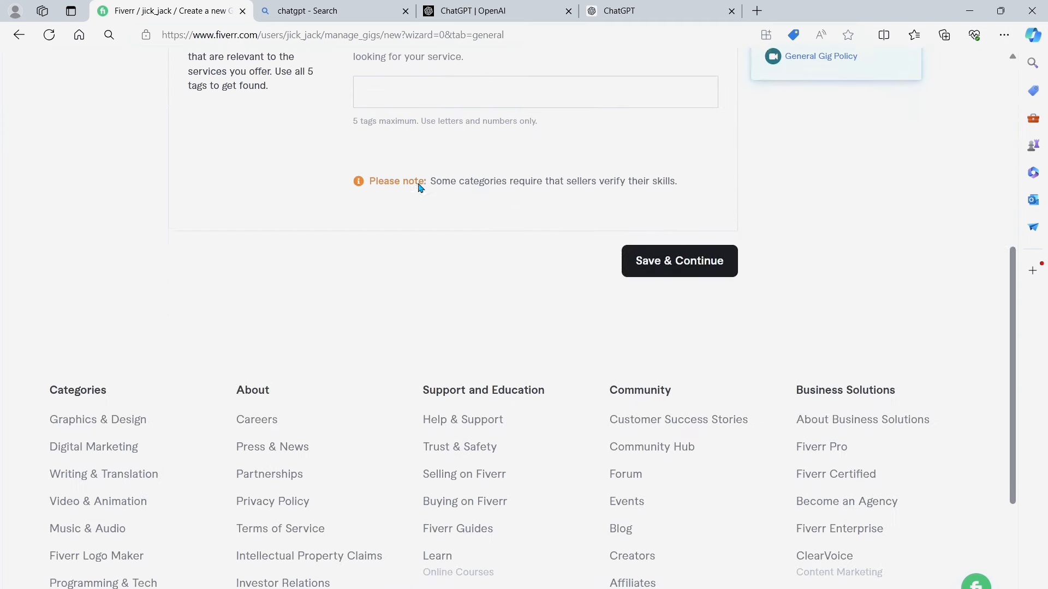
{"action": "scroll", "coordinate": [415, 240], "scroll_direction": "up", "scroll_amount": 4}
{"action": "scroll", "coordinate": [421, 251], "scroll_direction": "up", "scroll_amount": 2}
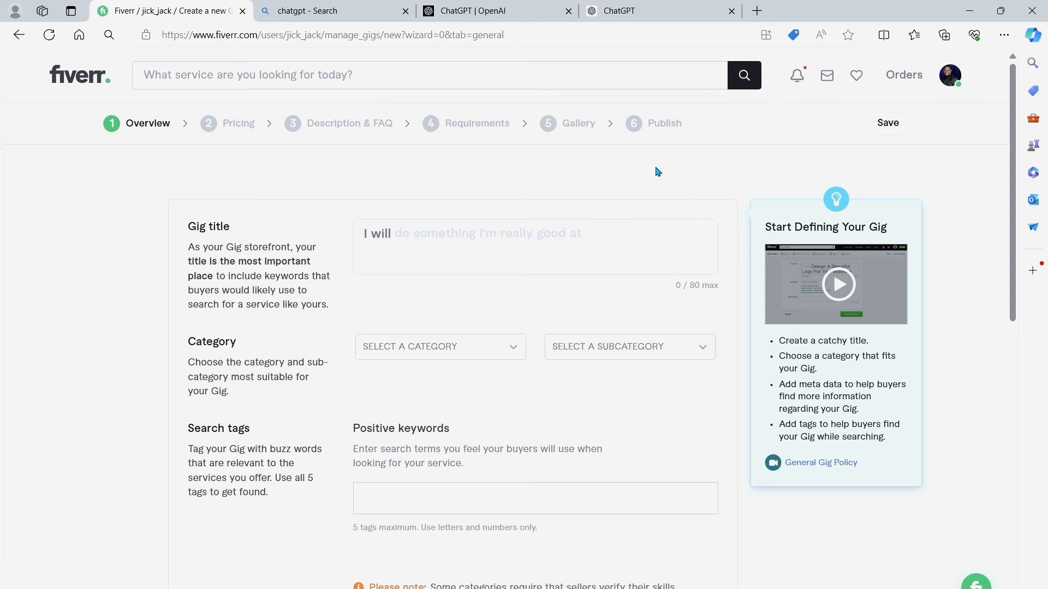
{"action": "scroll", "coordinate": [631, 169], "scroll_direction": "down", "scroll_amount": 5}
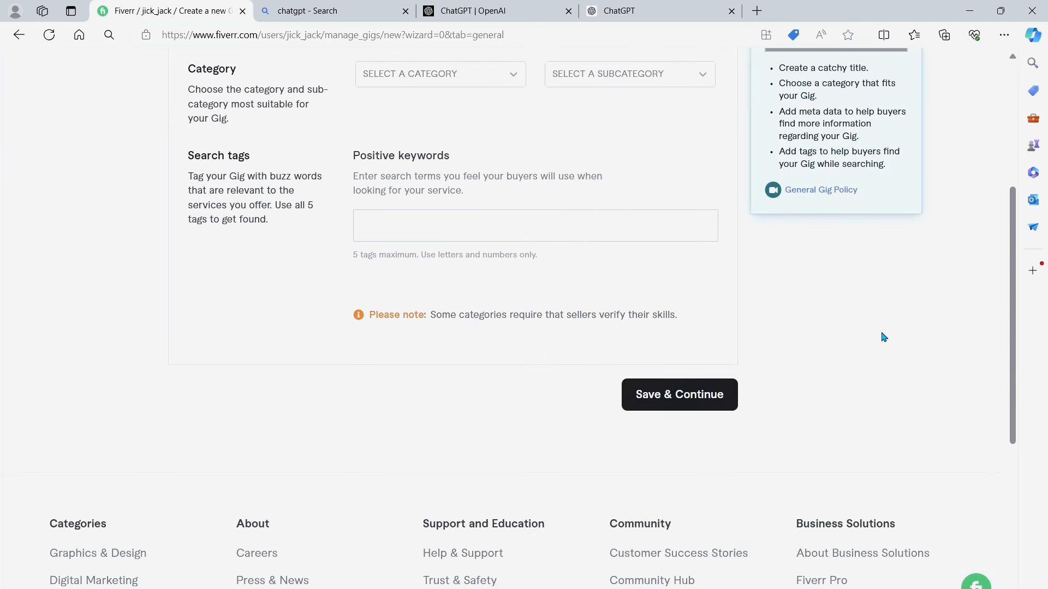
{"action": "scroll", "coordinate": [876, 329], "scroll_direction": "up", "scroll_amount": 5}
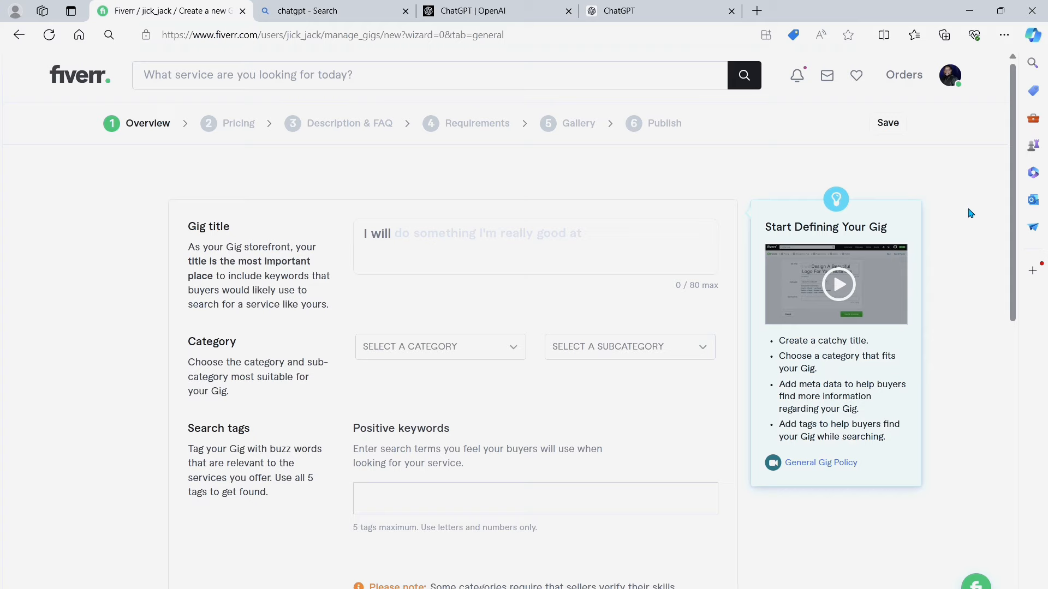